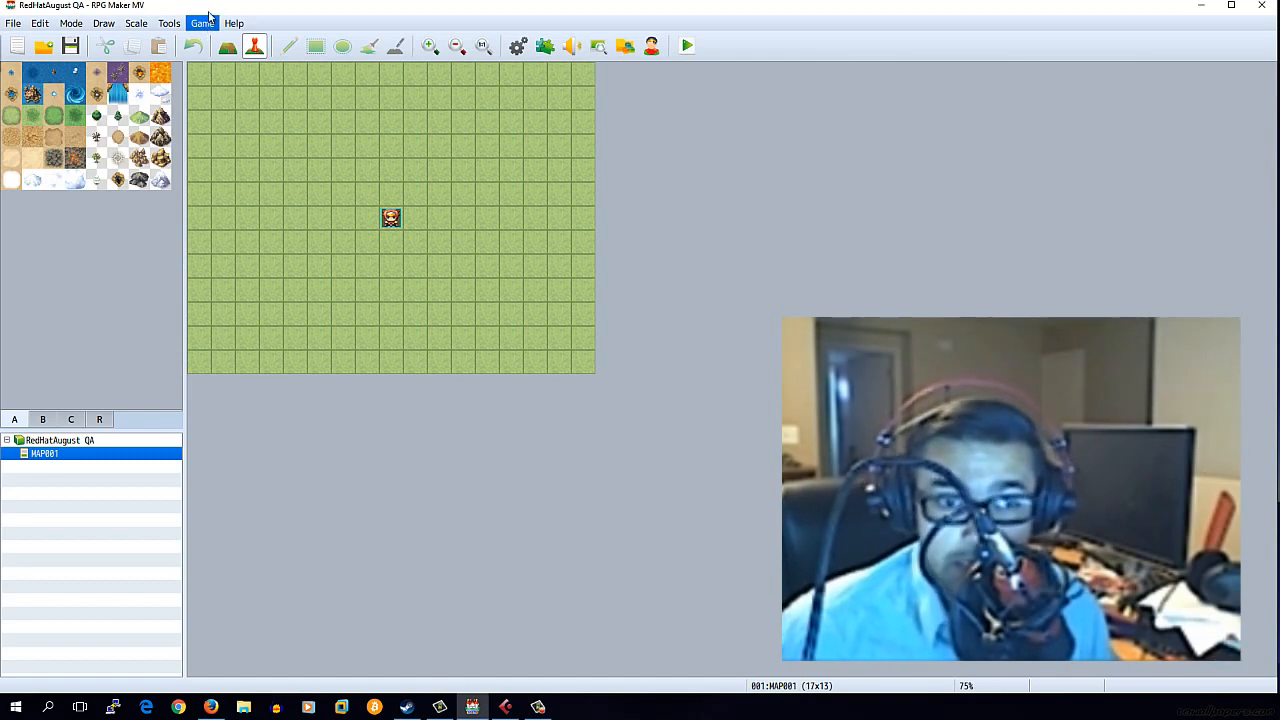
Step: Open the current game project's folder in the file explorer
key("Left")
key("Left")
key("Left")
key("Right")
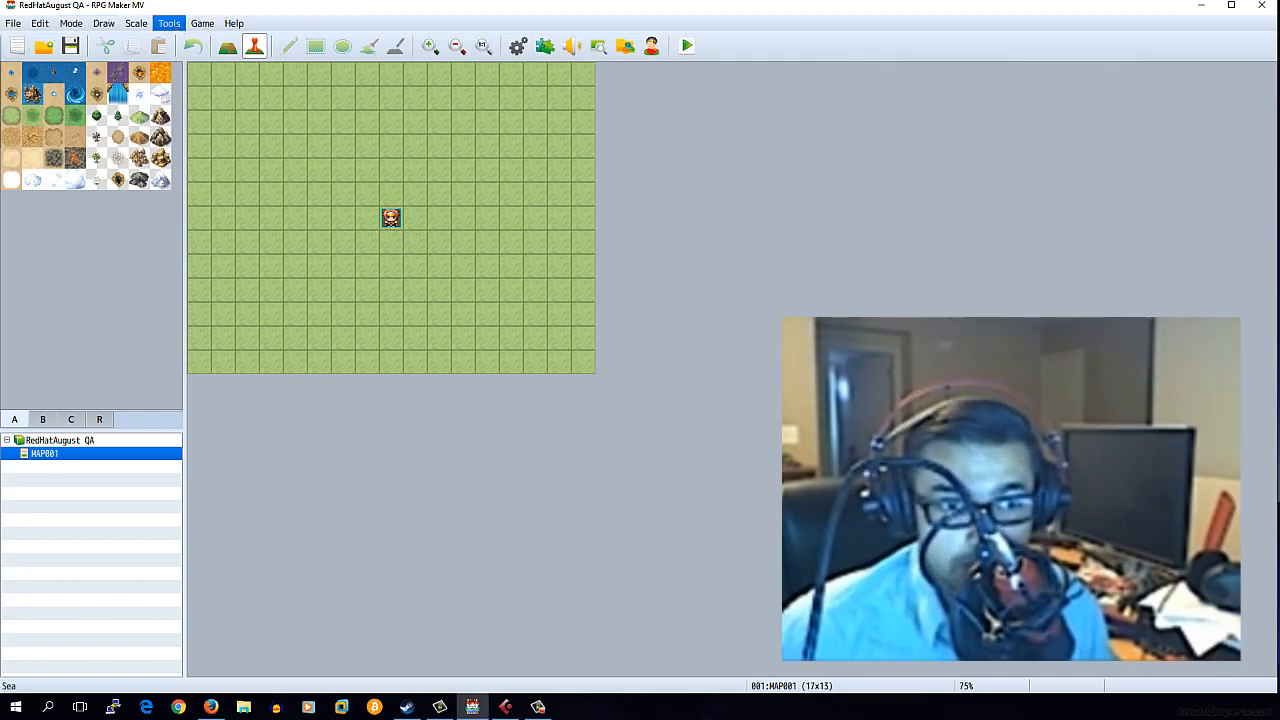
key("Right")
left_click(208, 22)
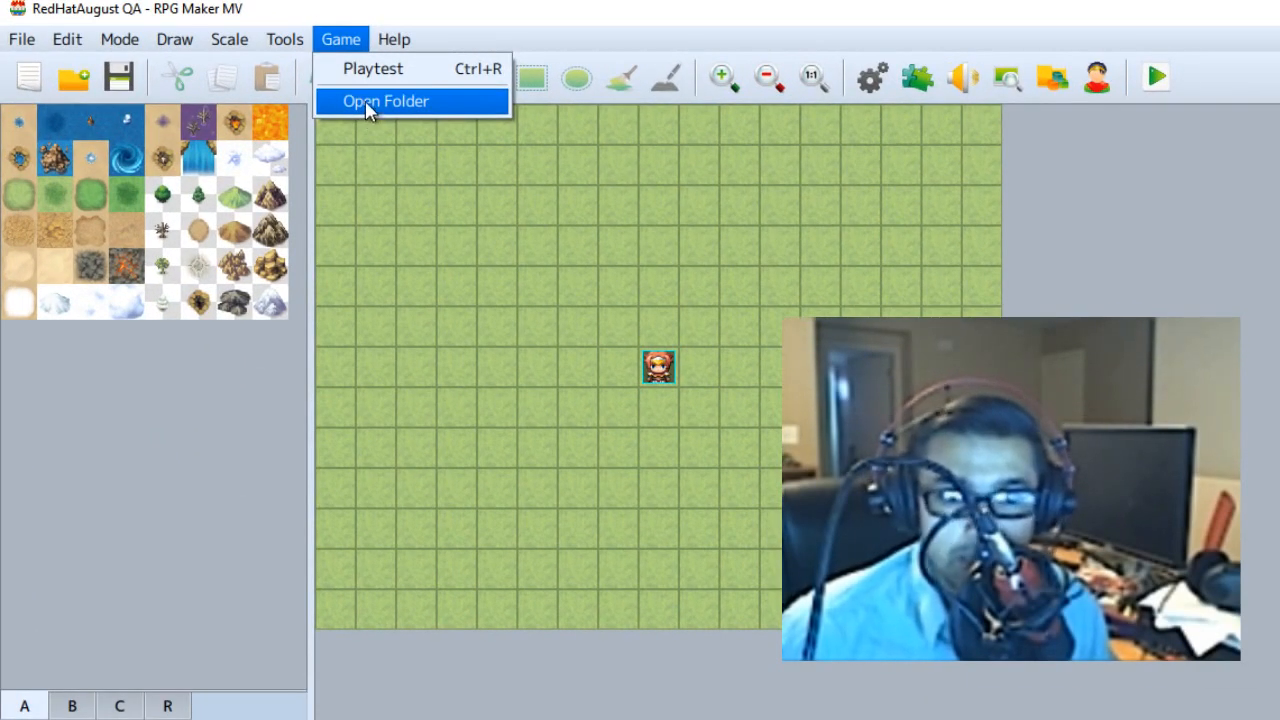
left_click(366, 101)
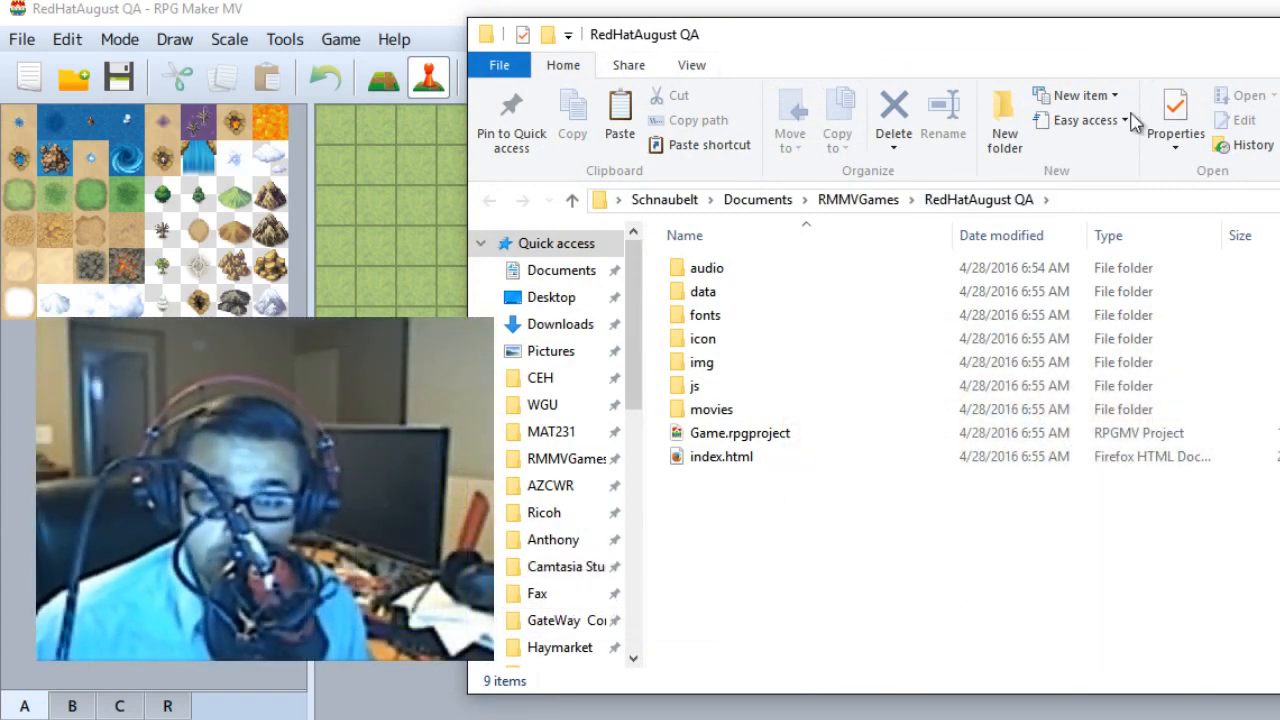
Step: Copy the RedHatAugust - Q&A.js file from the RMMVGames folder
left_click(858, 200)
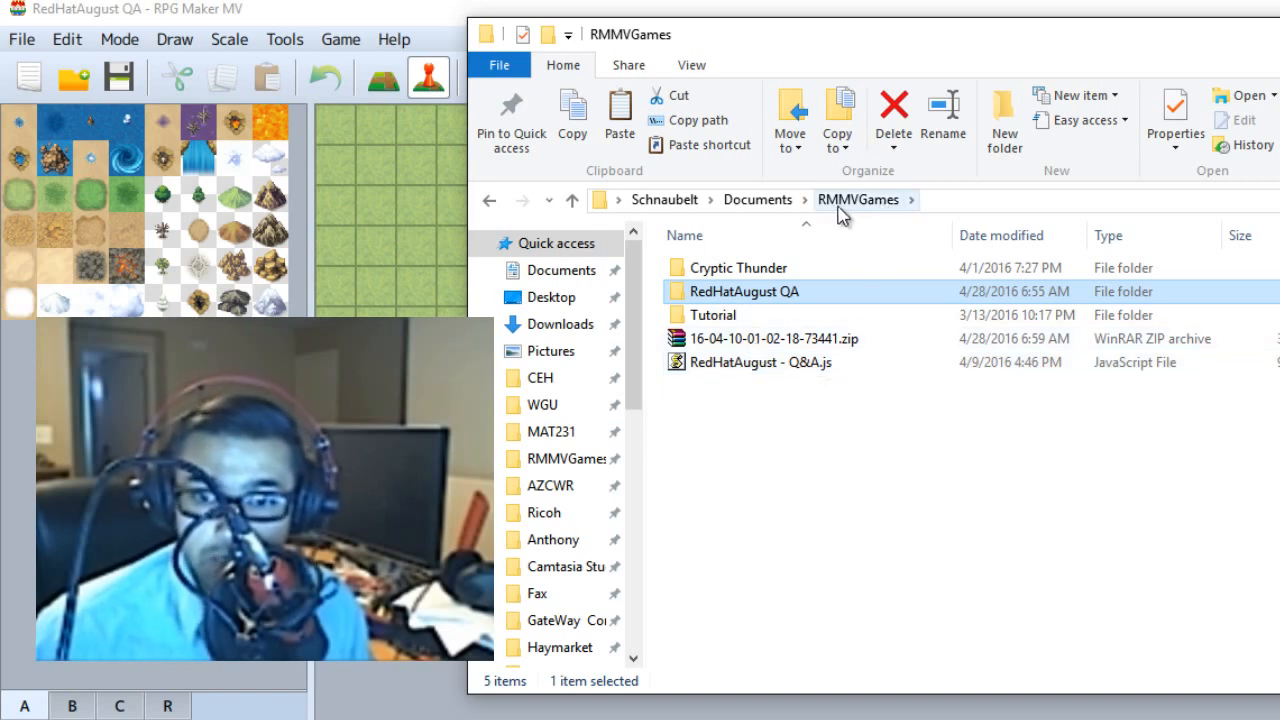
left_click(760, 362)
right_click(700, 370)
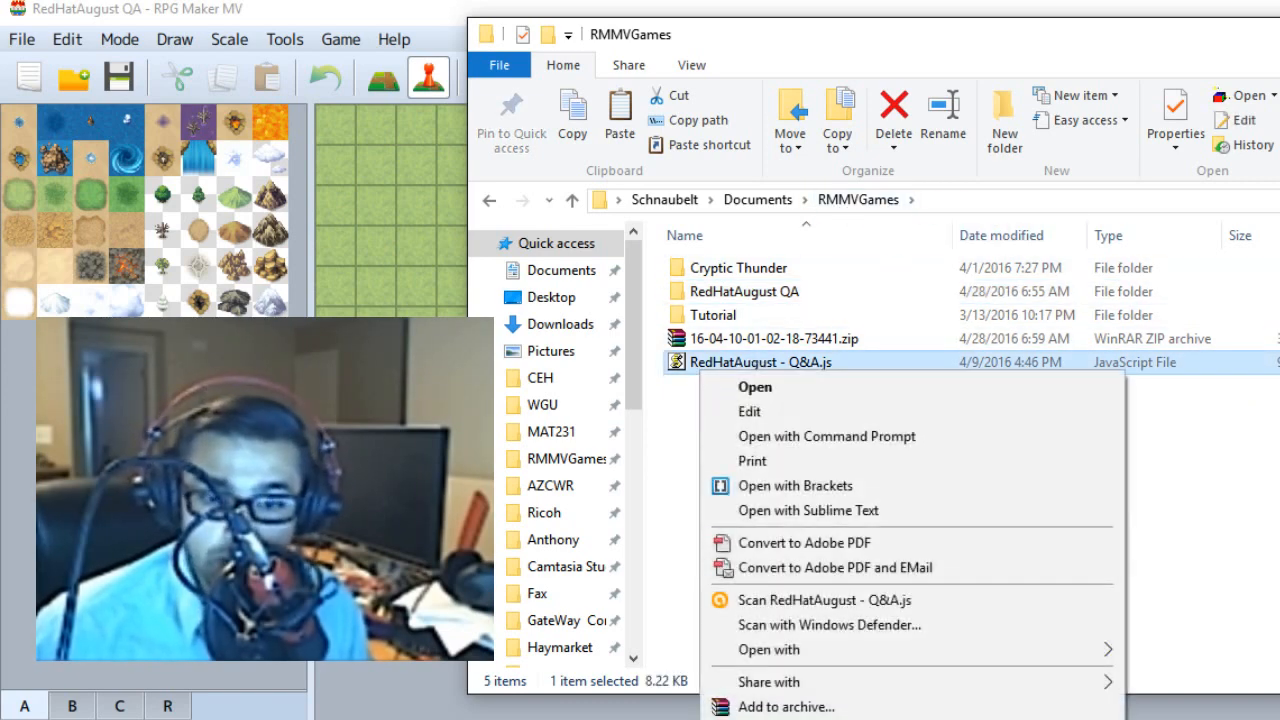
left_click(770, 718)
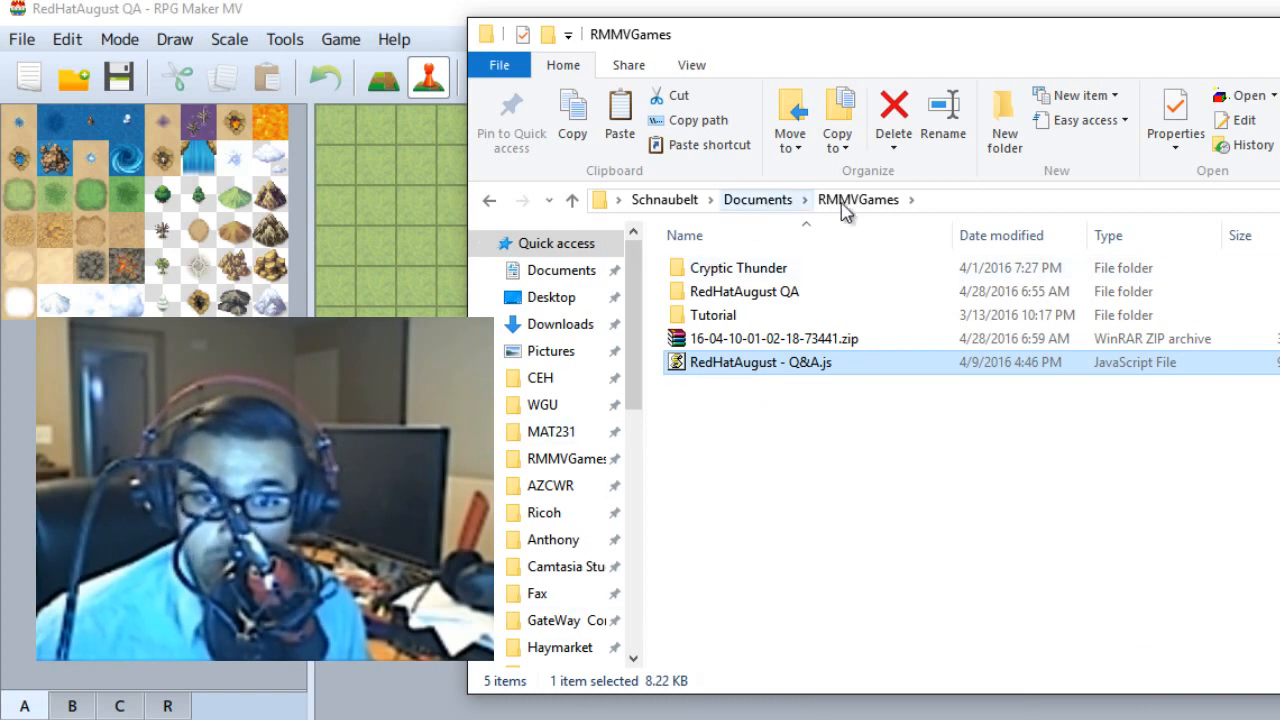
Step: Paste the copied plugin file into the RedHatAugust QA project's js/plugins folder and close the file explorer
double_click(755, 291)
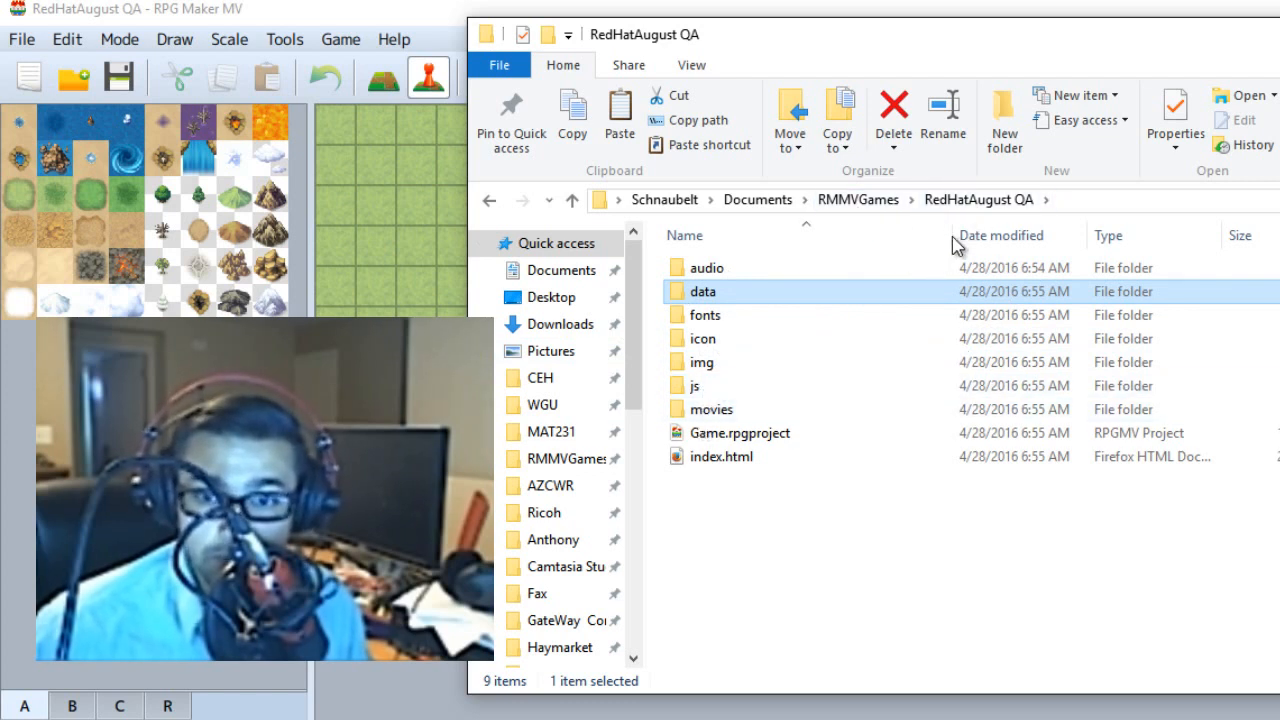
left_click(714, 388)
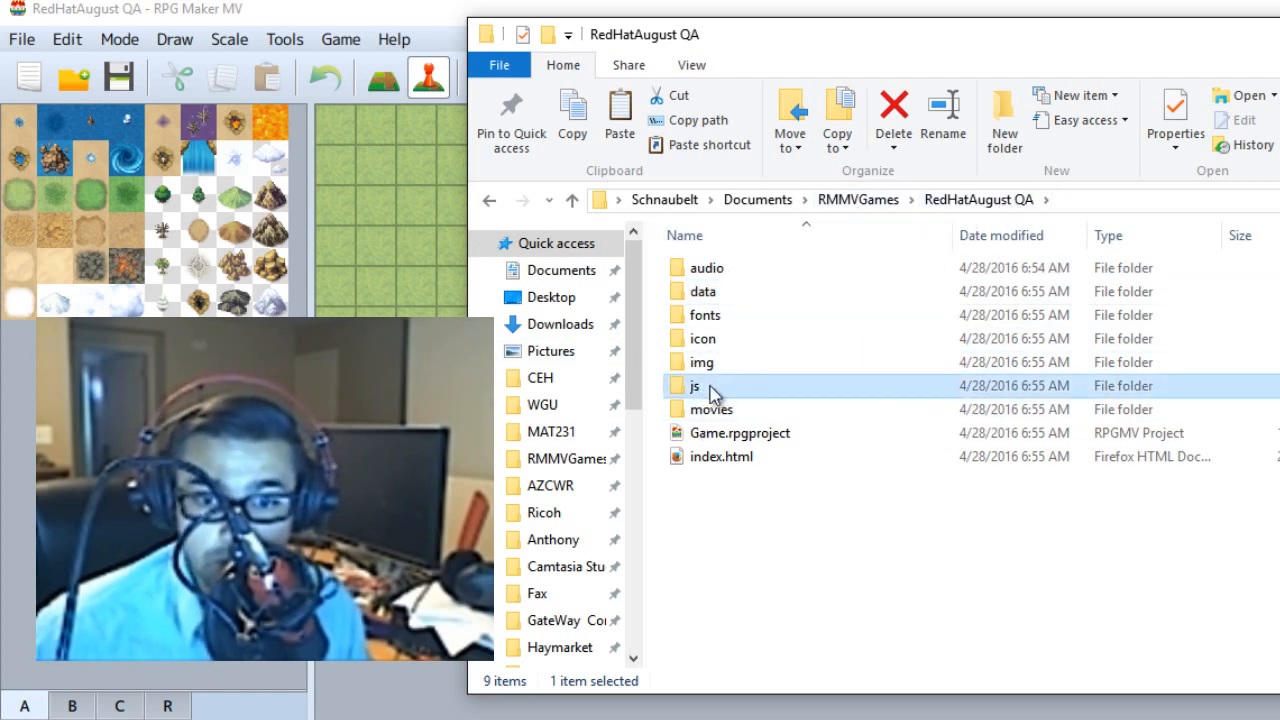
double_click(707, 388)
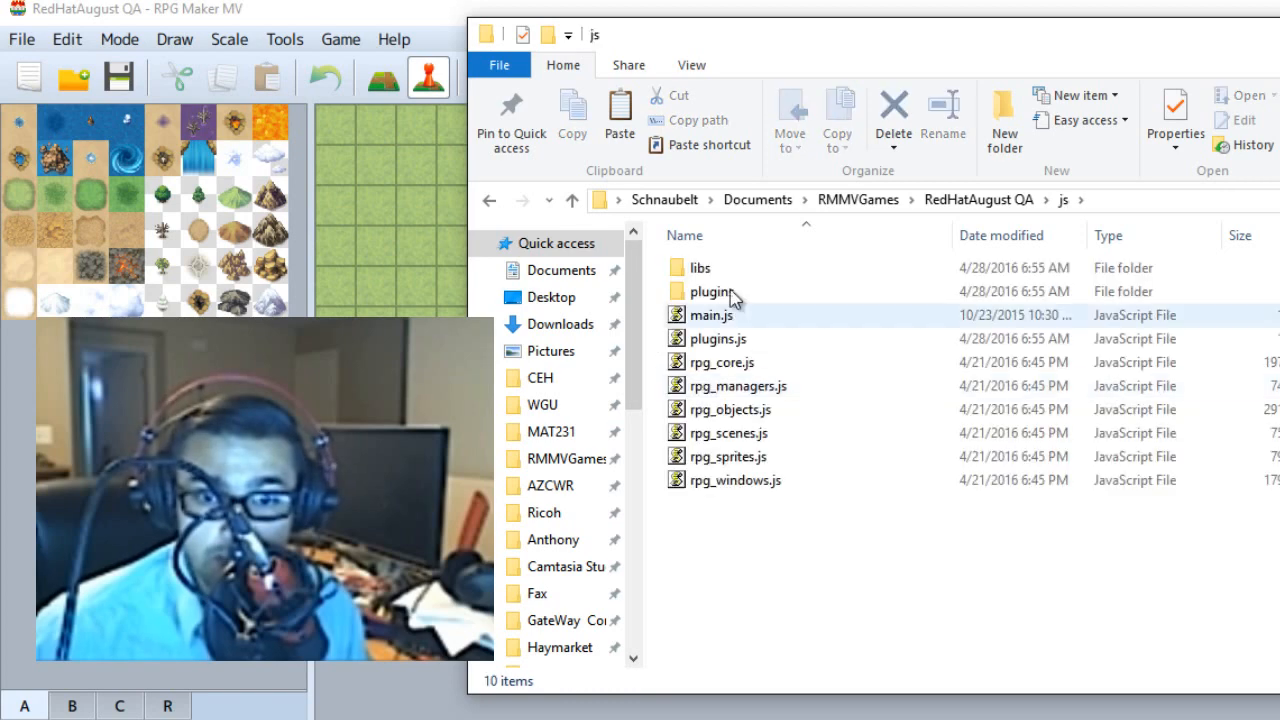
double_click(735, 291)
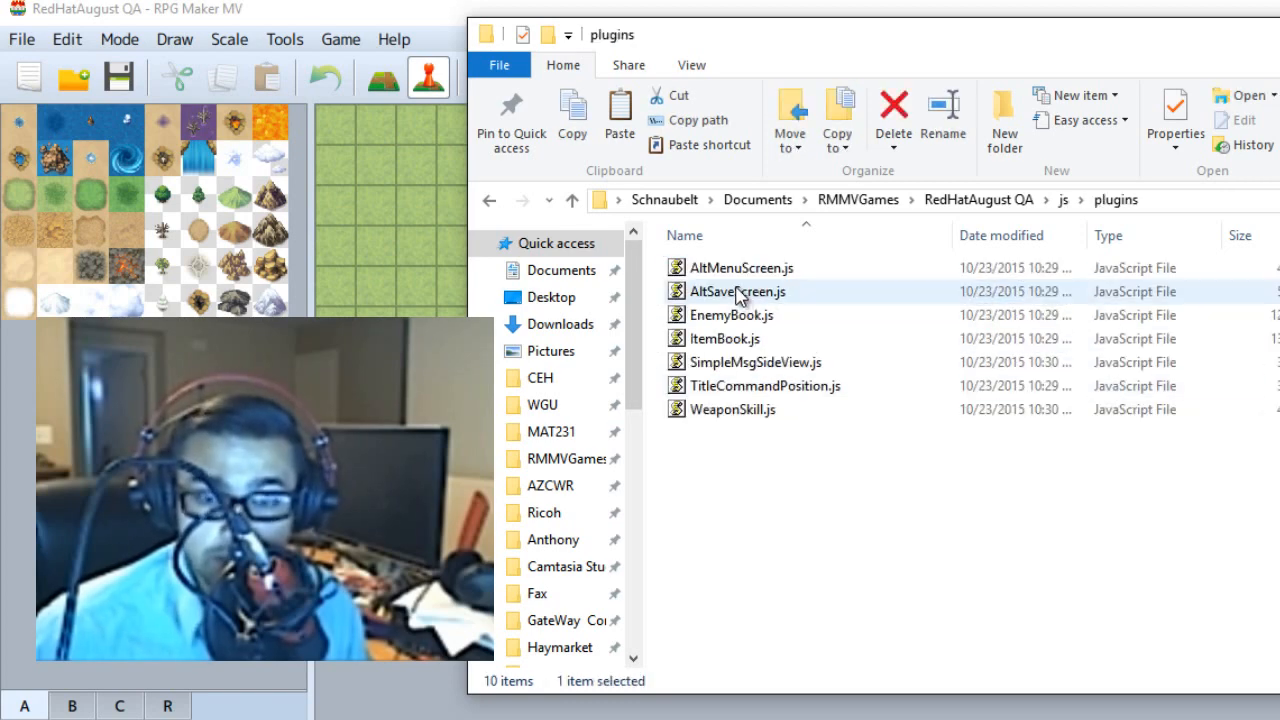
right_click(735, 453)
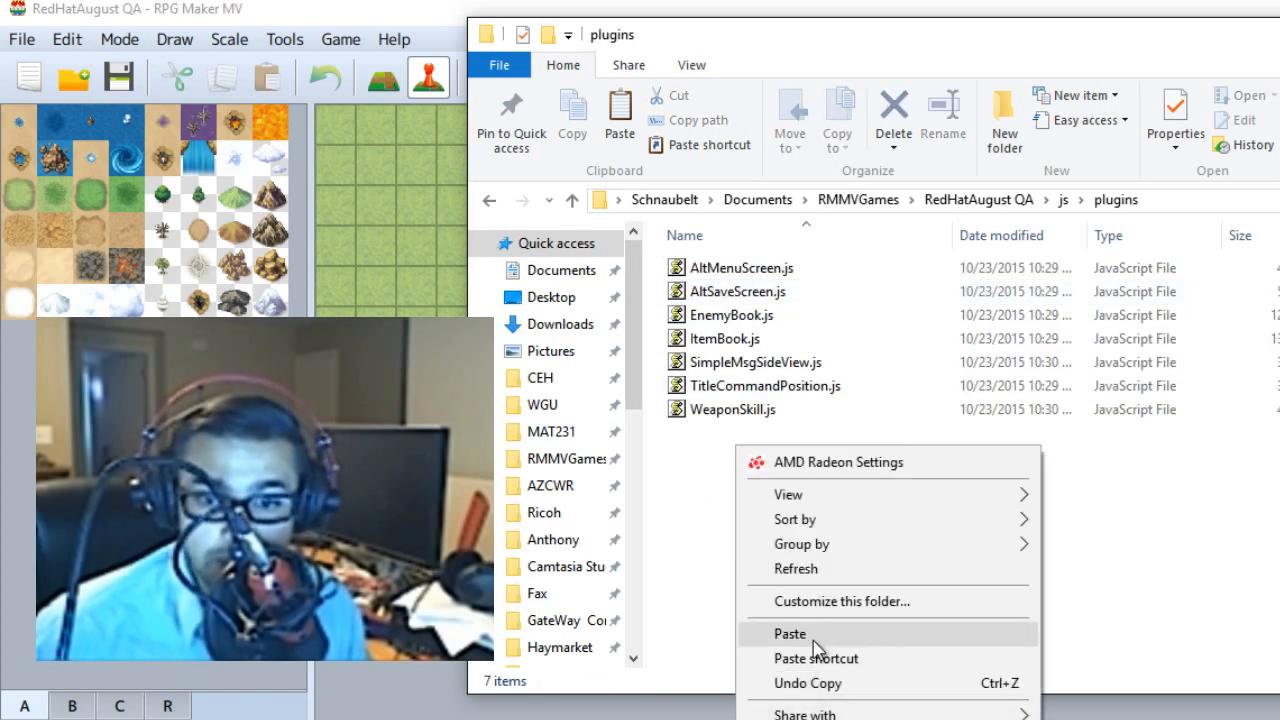
left_click(810, 636)
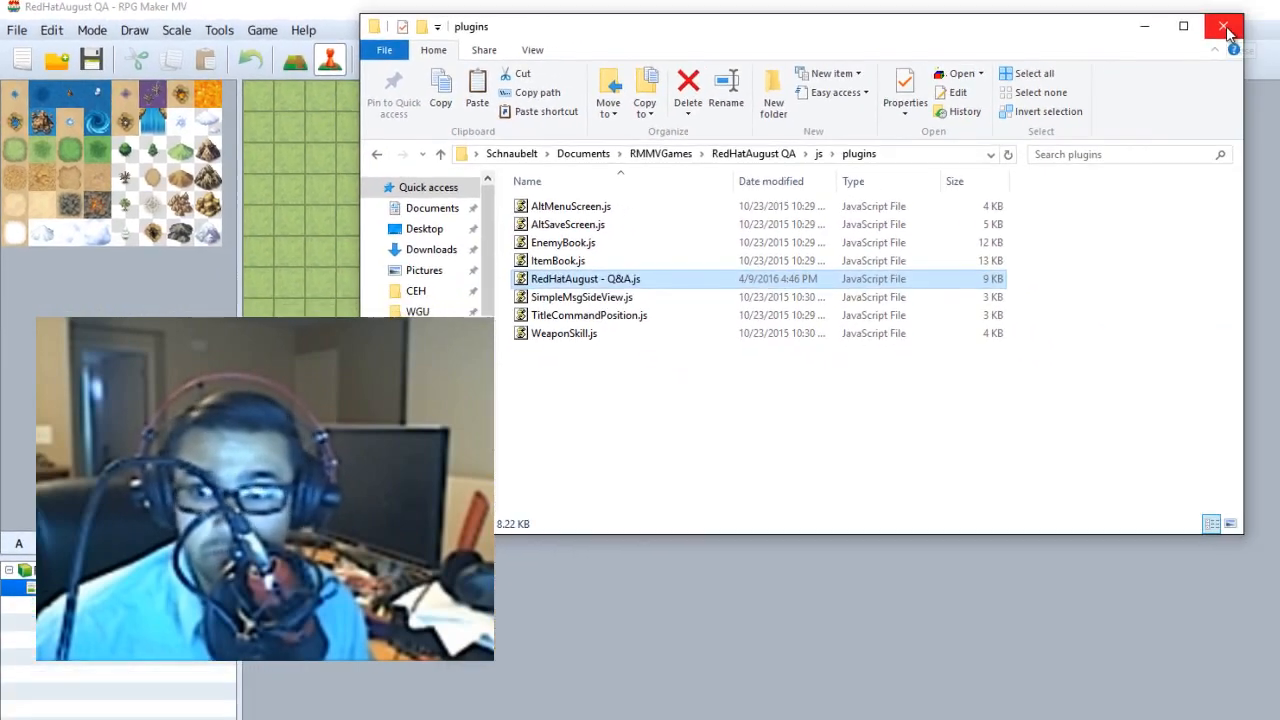
left_click(1225, 30)
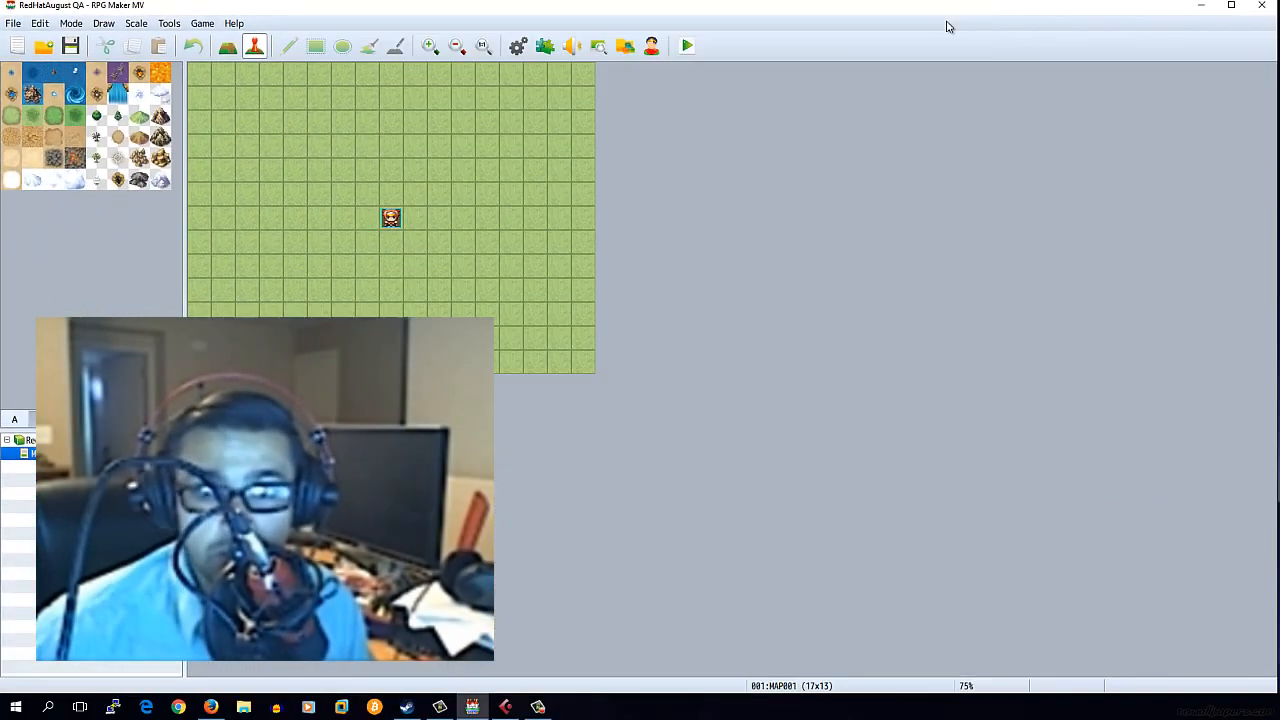
Step: Start a new entry in the Plugin Manager and choose RedHatAugust - Q&A as its plugin
left_click(543, 48)
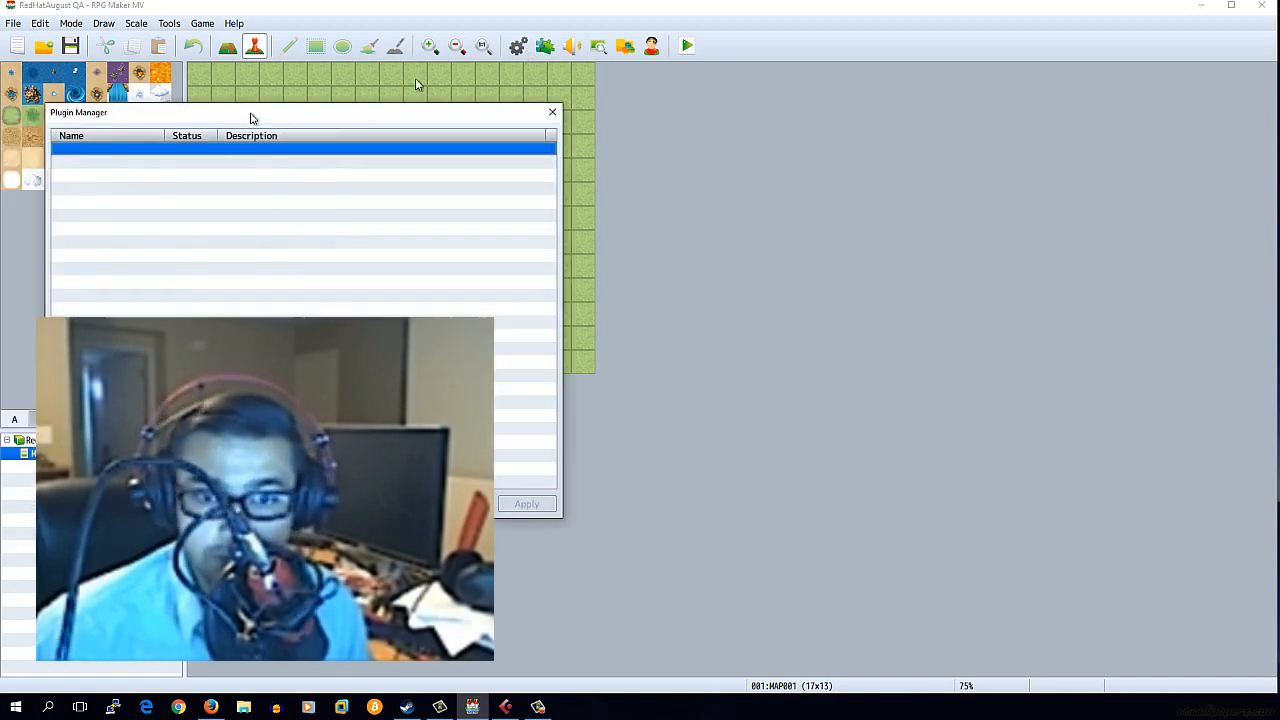
left_click_drag(249, 110, 750, 95)
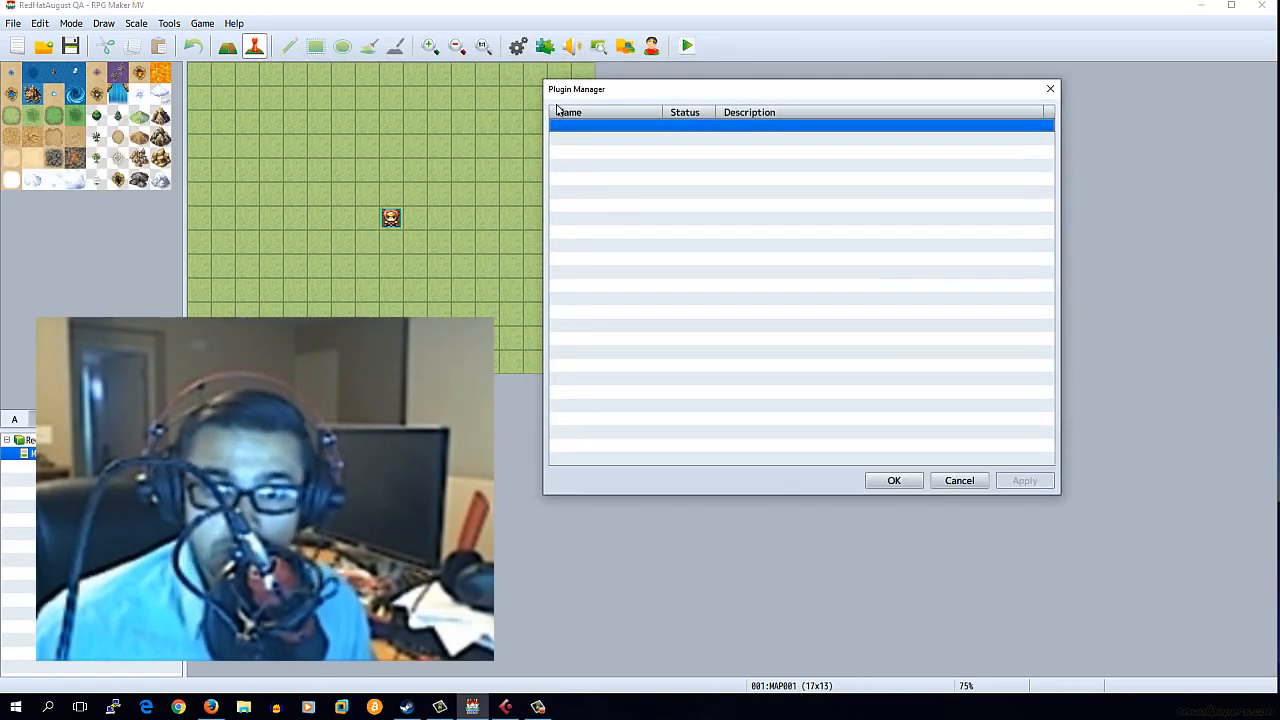
double_click(575, 131)
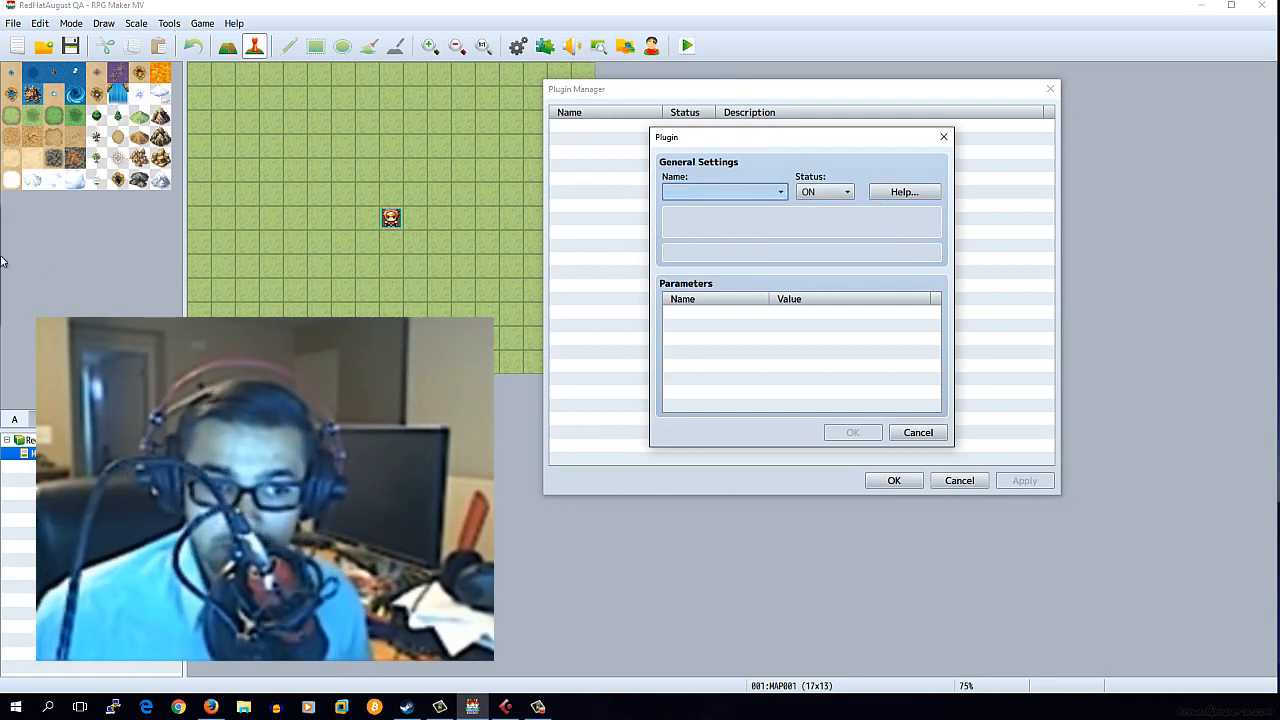
left_click(780, 192)
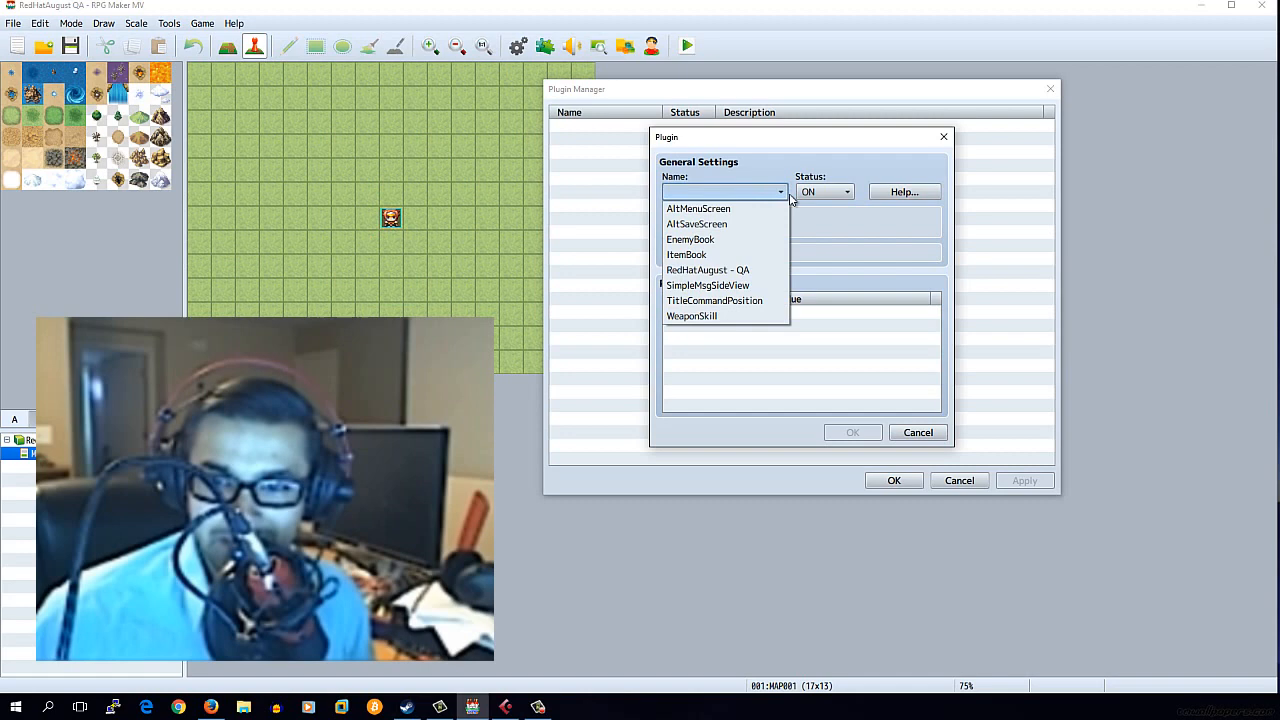
left_click(698, 272)
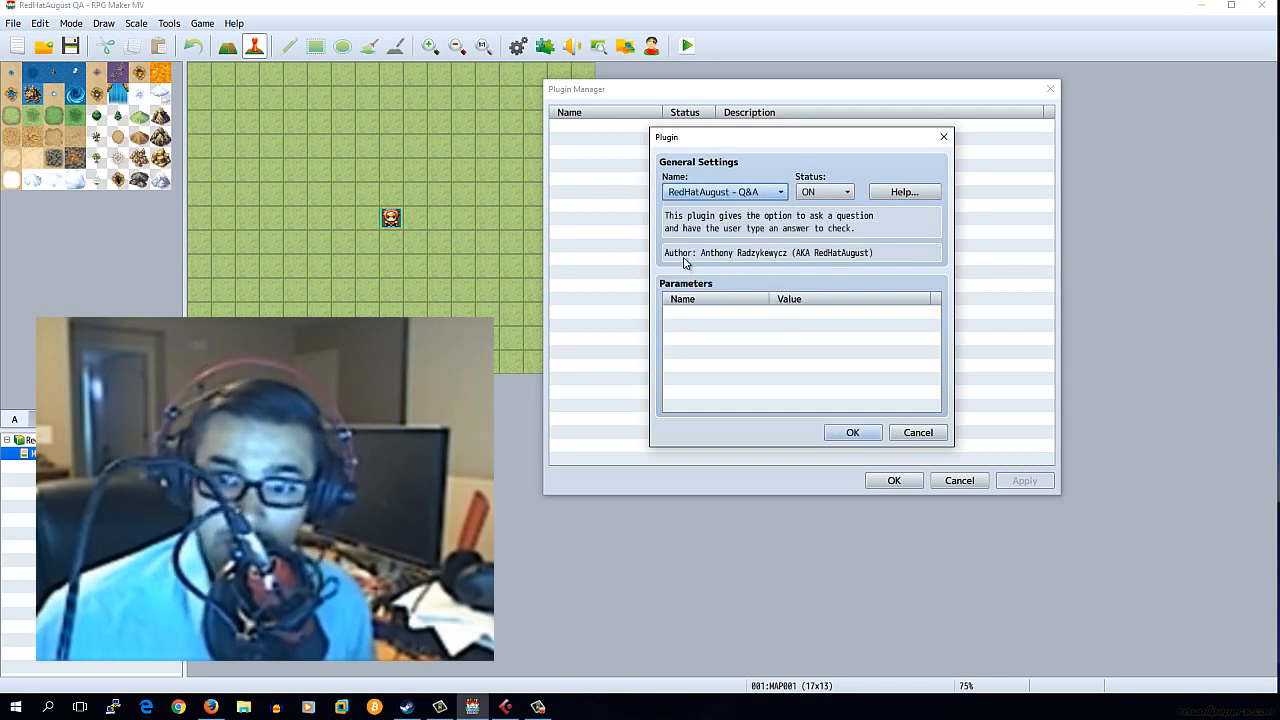
Step: Open the Q&A plugin's help and read its description and the full syntax of the question command
left_click(918, 195)
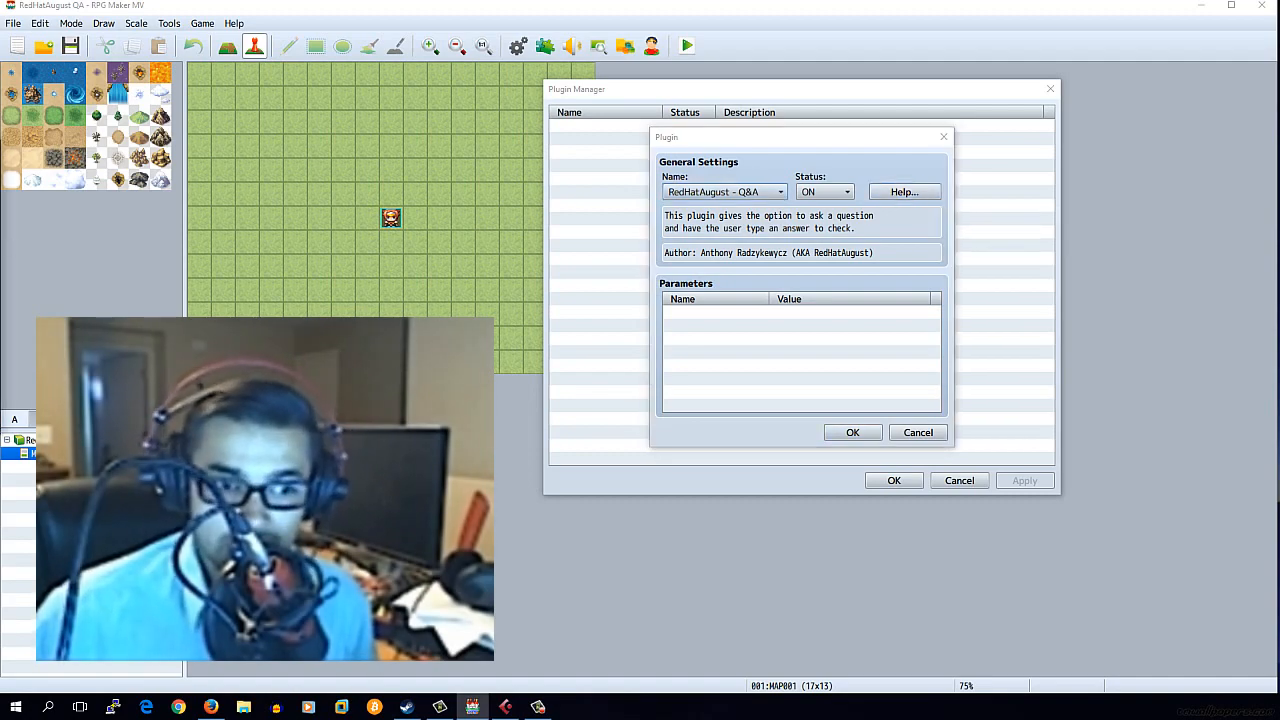
left_click_drag(0, 111, 375, 52)
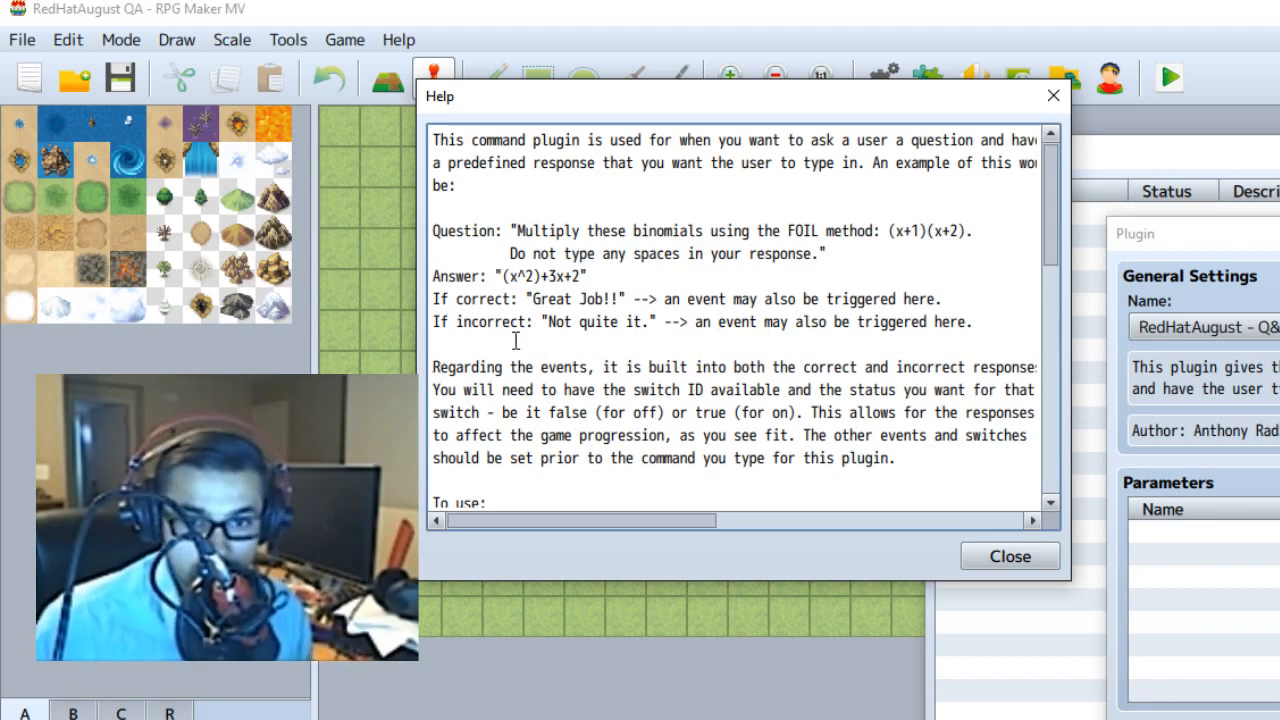
scroll(520, 321, "down", 4)
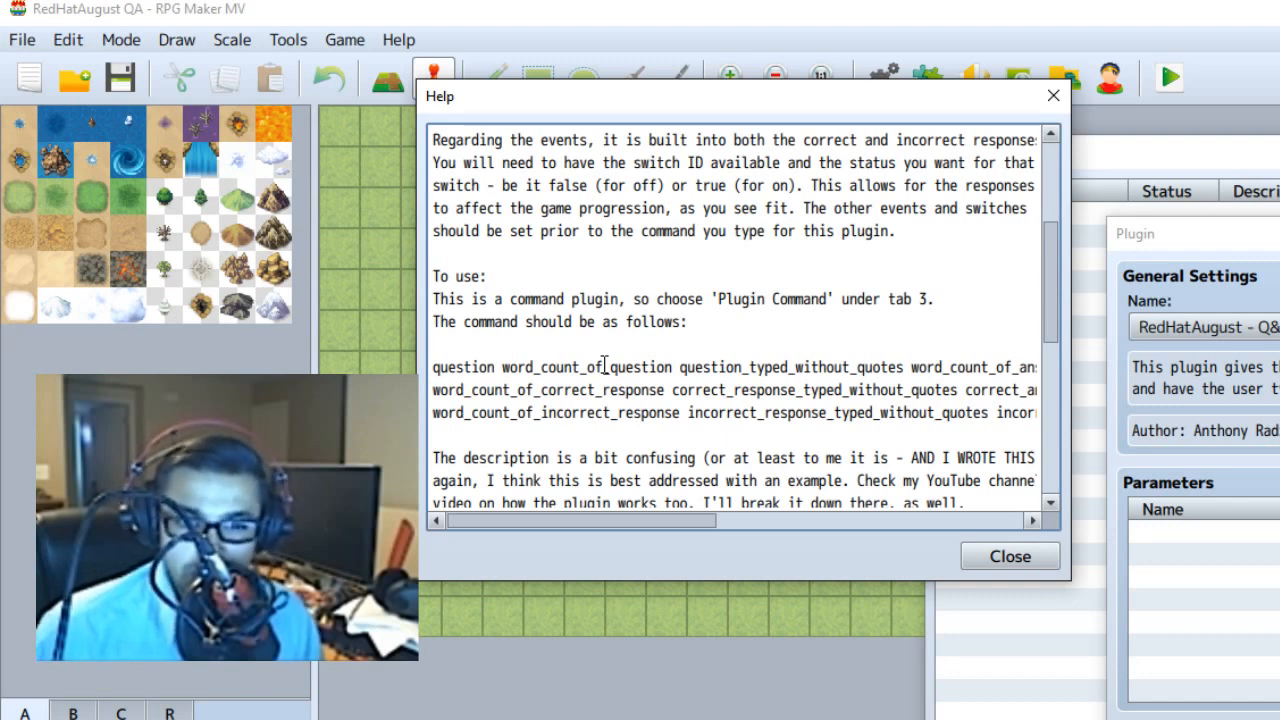
scroll(604, 366, "down", 2)
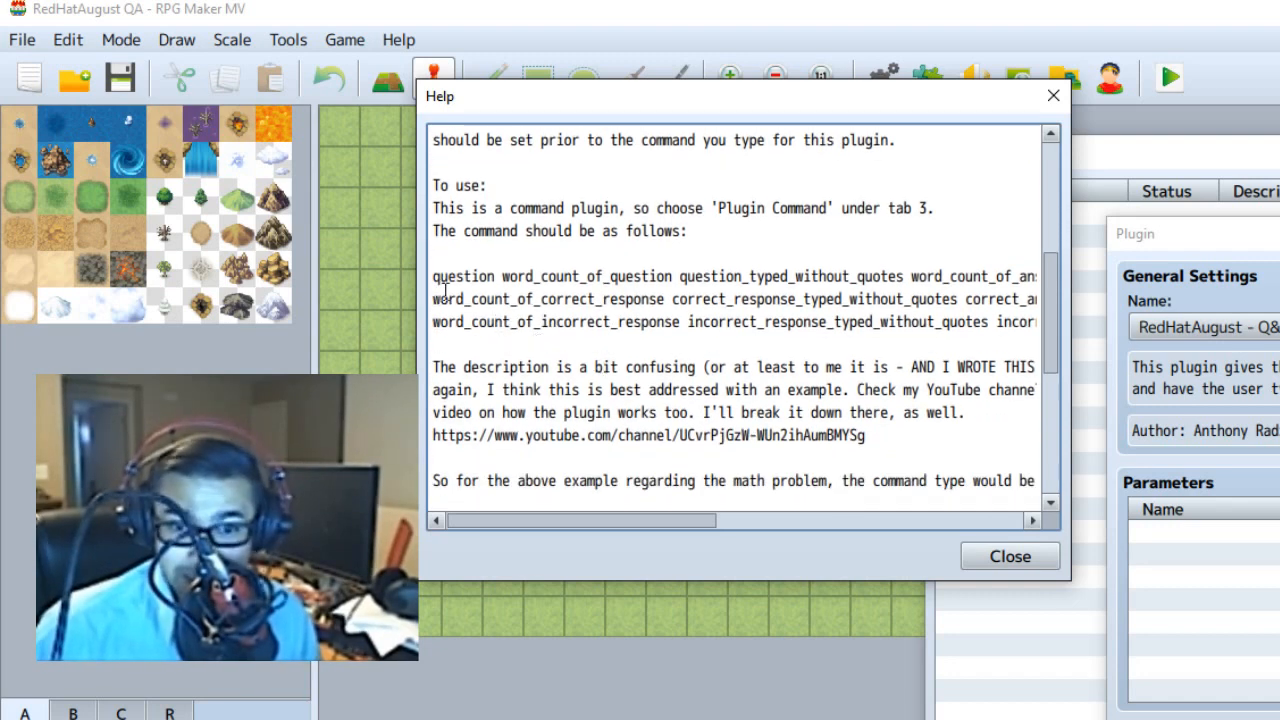
left_click_drag(440, 272, 556, 300)
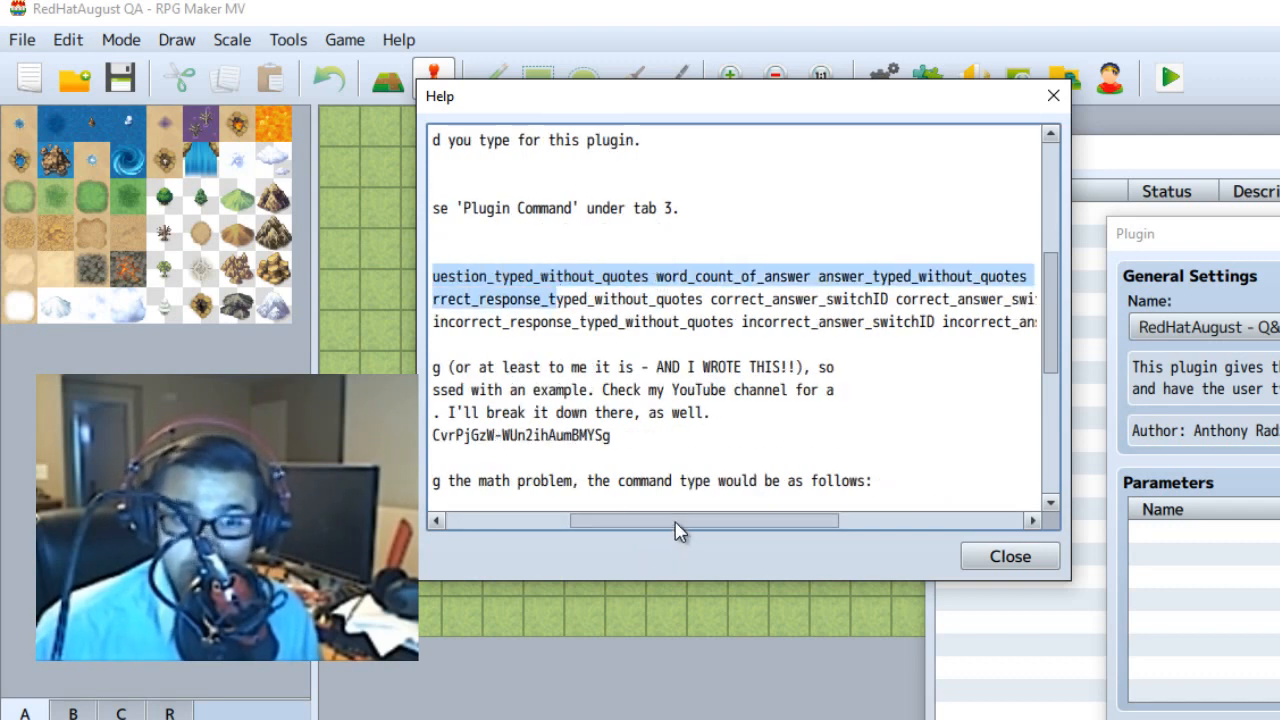
left_click_drag(675, 522, 572, 503)
left_click(666, 380)
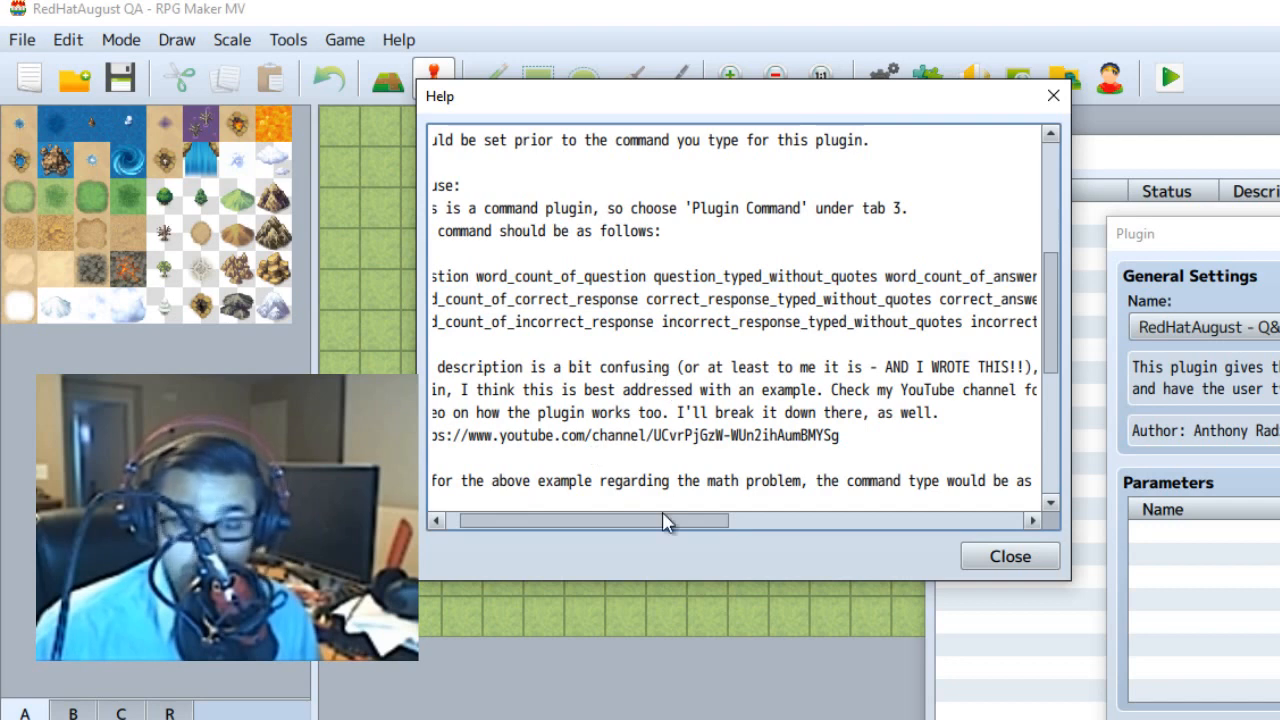
left_click_drag(682, 524, 789, 543)
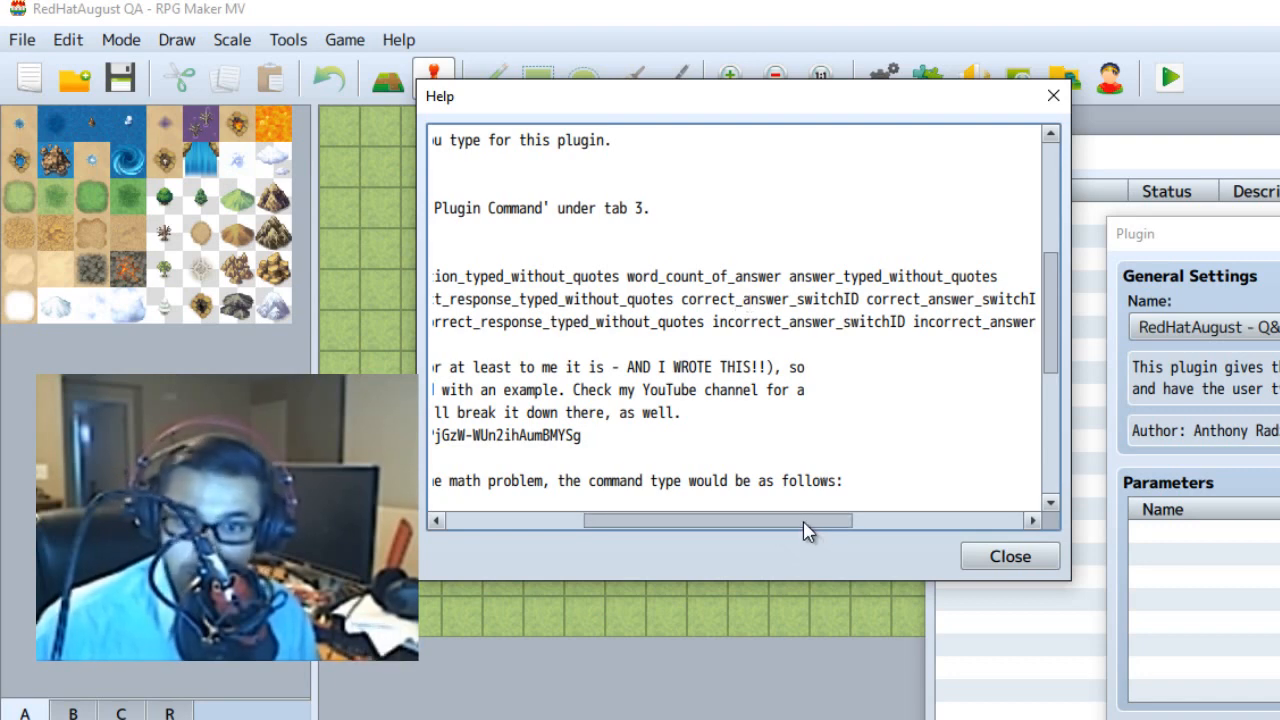
left_click_drag(808, 530, 628, 528)
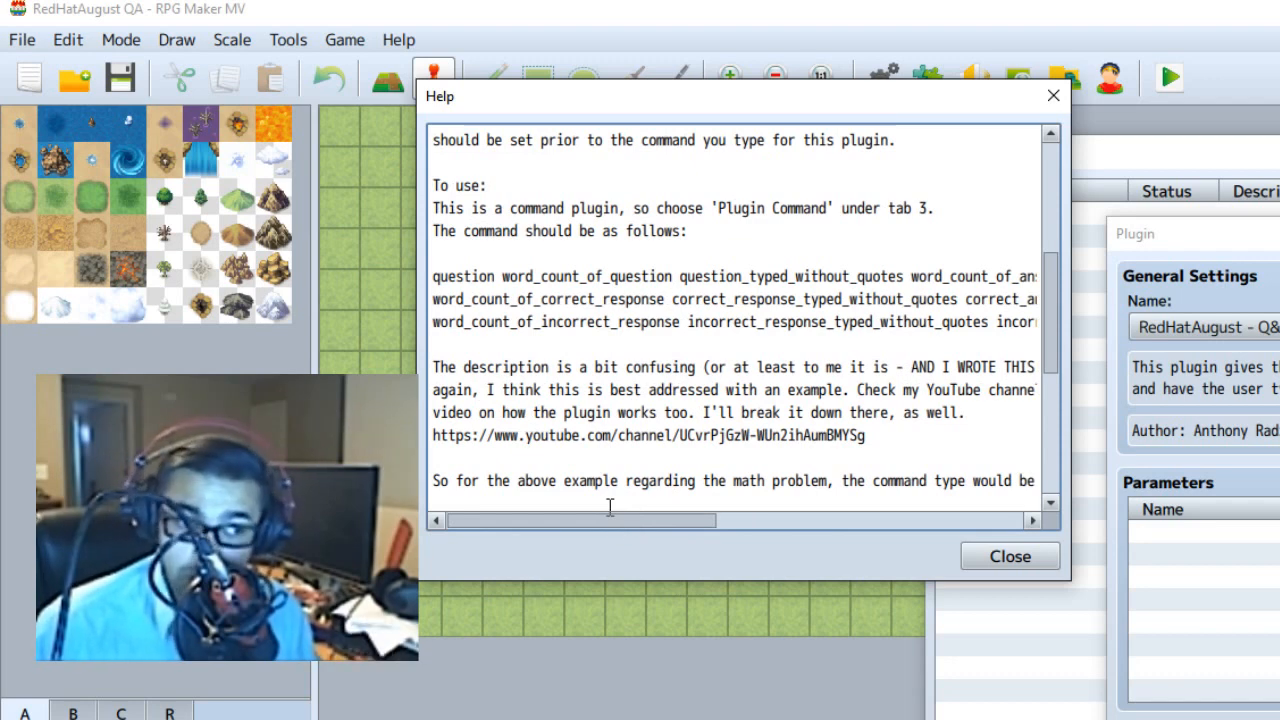
Step: Review the help's math question example, command syntax and sample question commands, and close the help
scroll(903, 312, "up", 5)
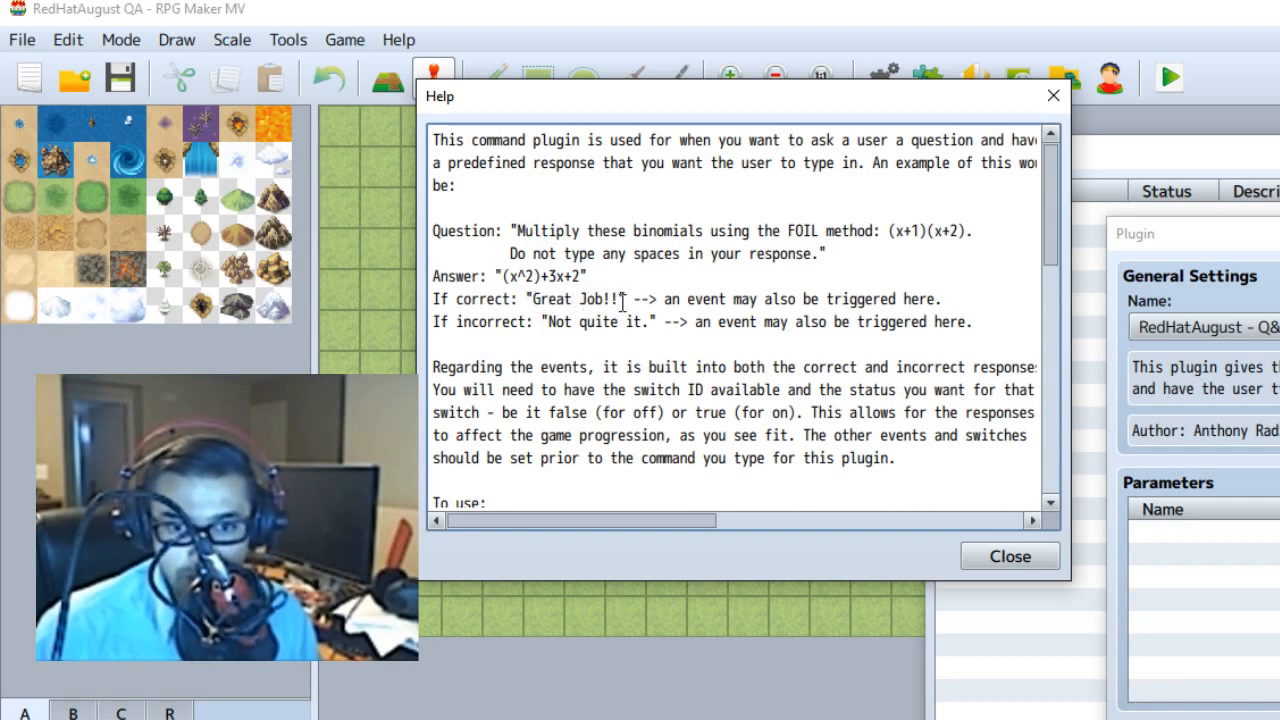
scroll(684, 404, "down", 3)
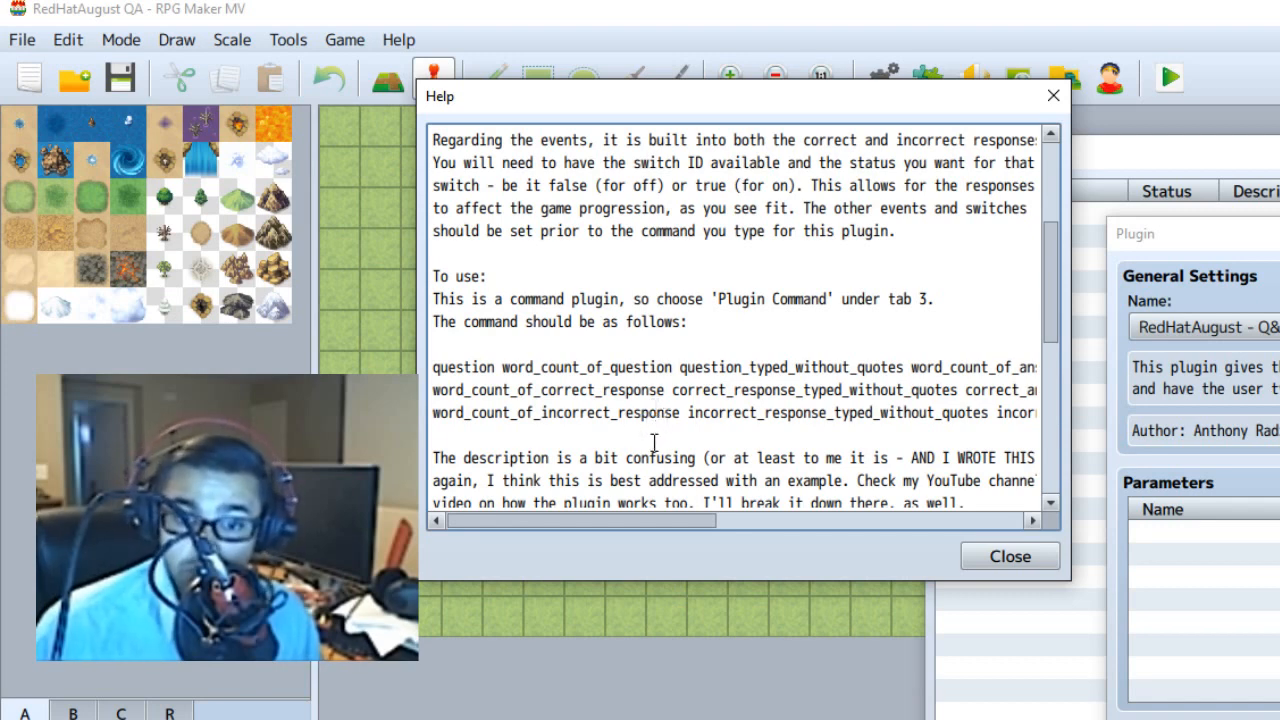
scroll(640, 465, "down", 1)
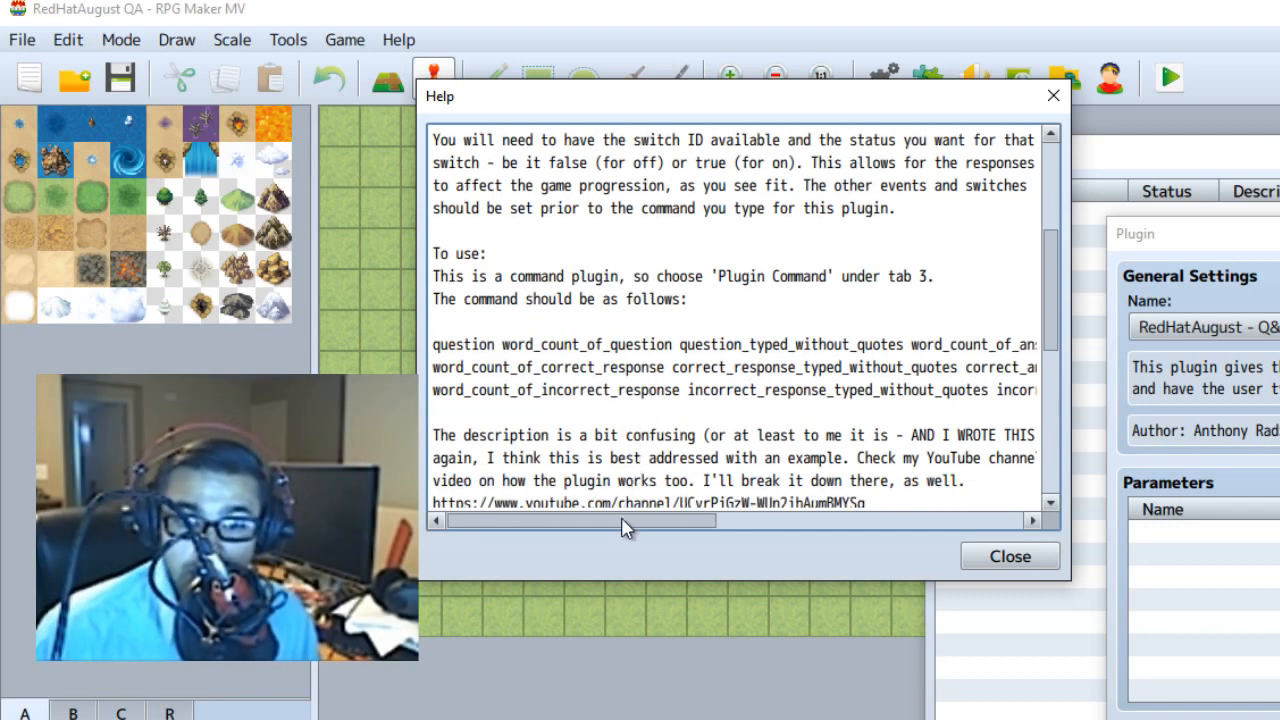
left_click_drag(623, 522, 556, 493)
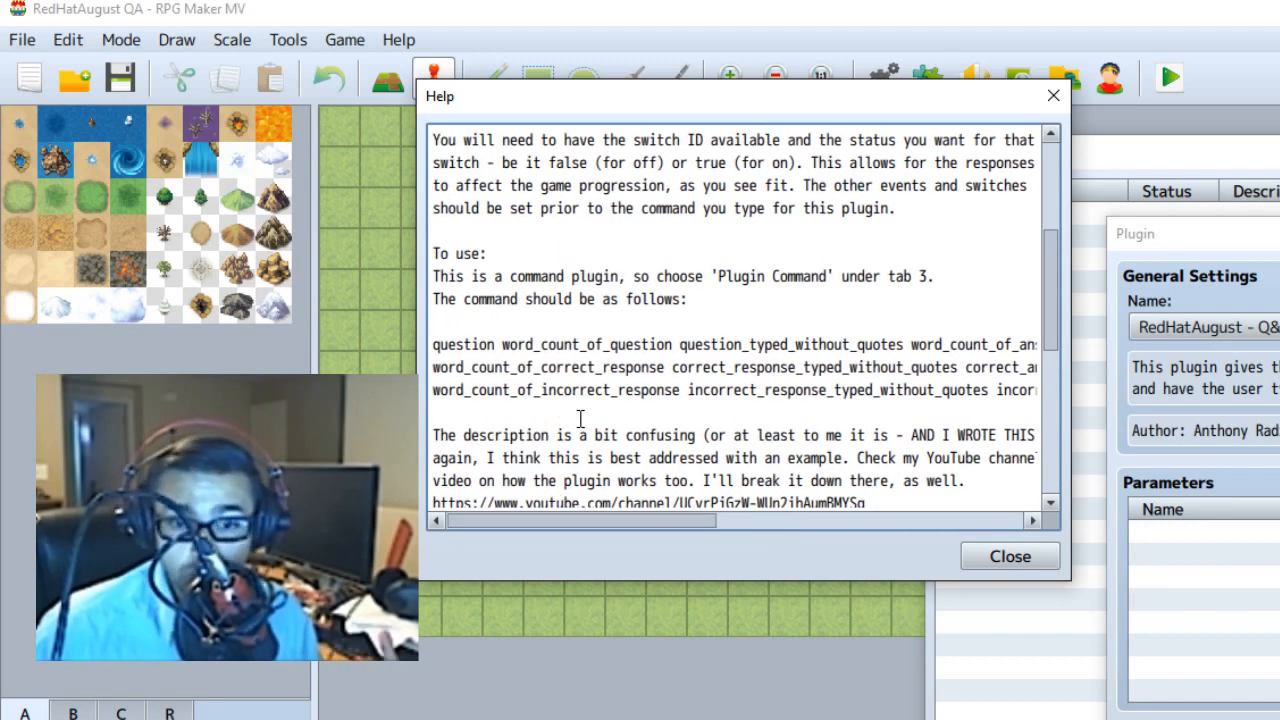
scroll(580, 418, "down", 5)
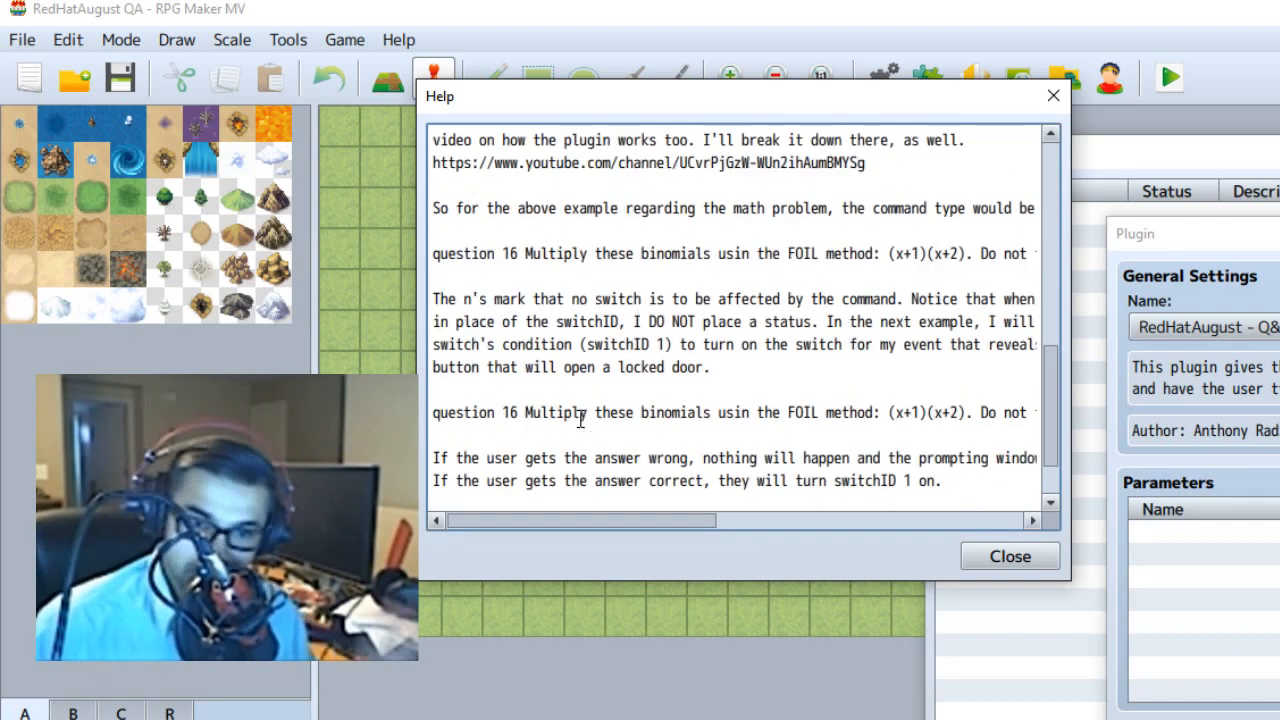
left_click(1006, 557)
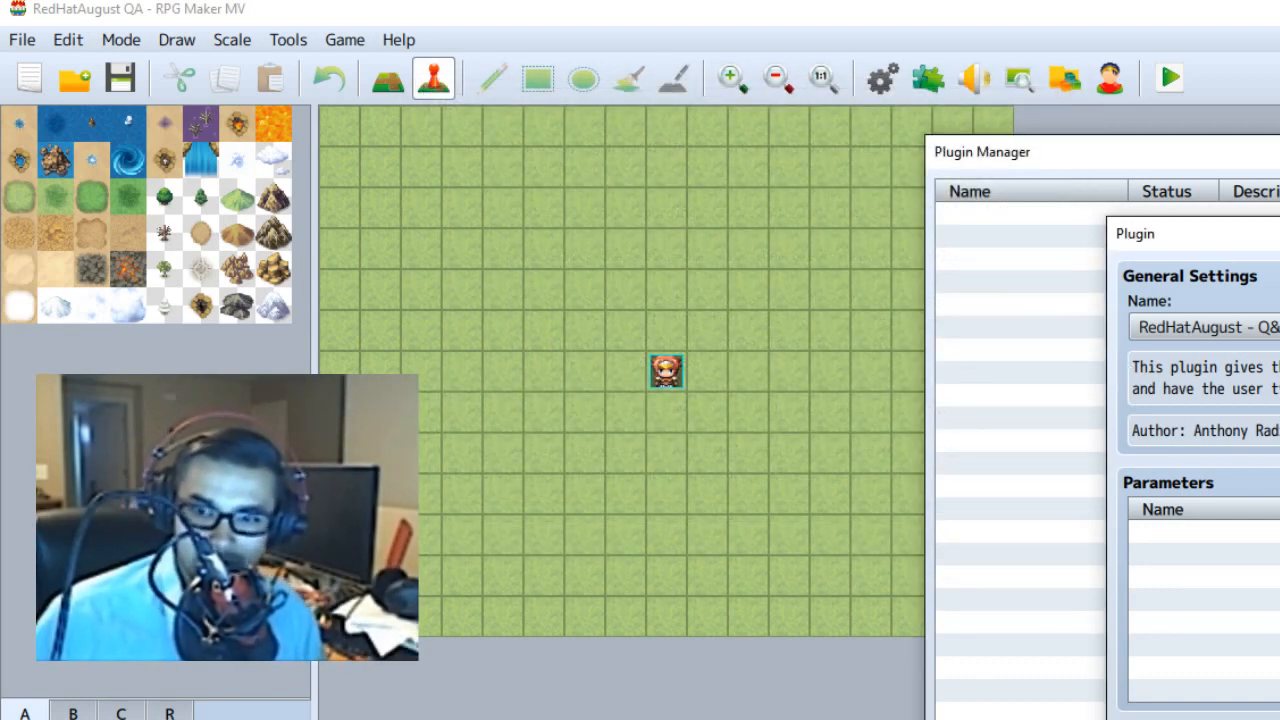
Step: Accept the RedHatAugust - Q&A plugin entry and save the project's plugin list
key("Return")
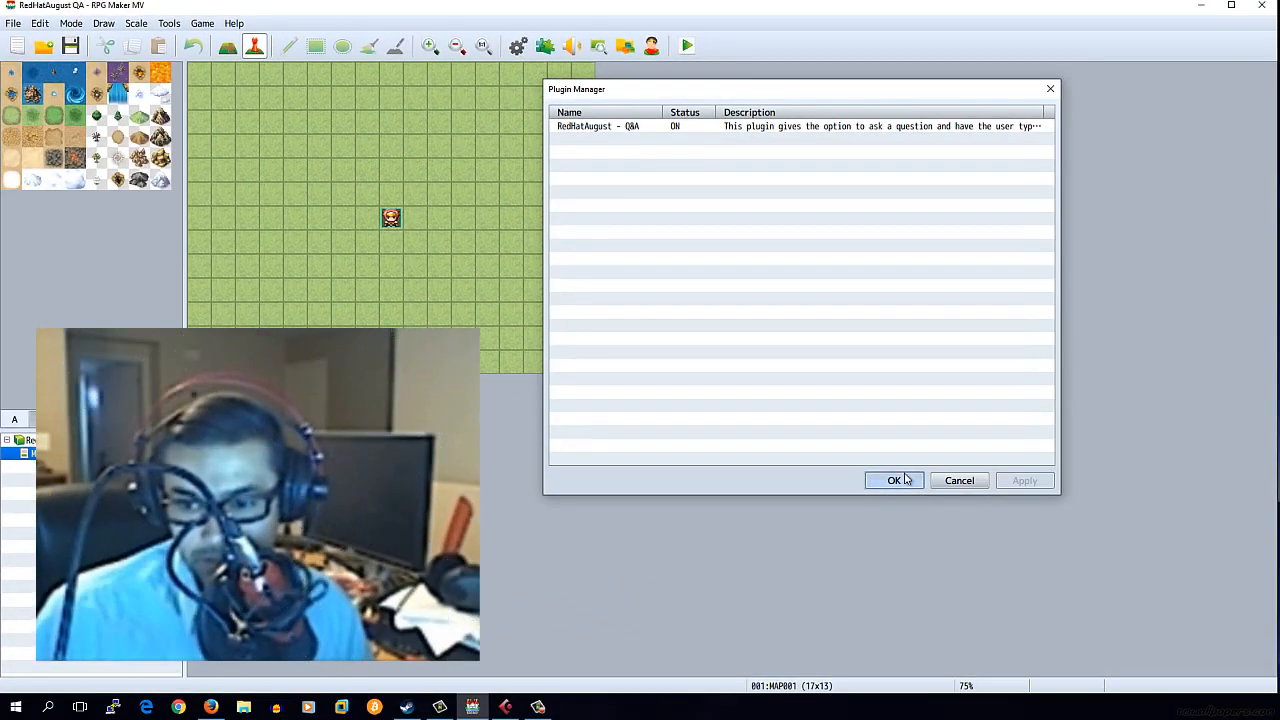
left_click(895, 480)
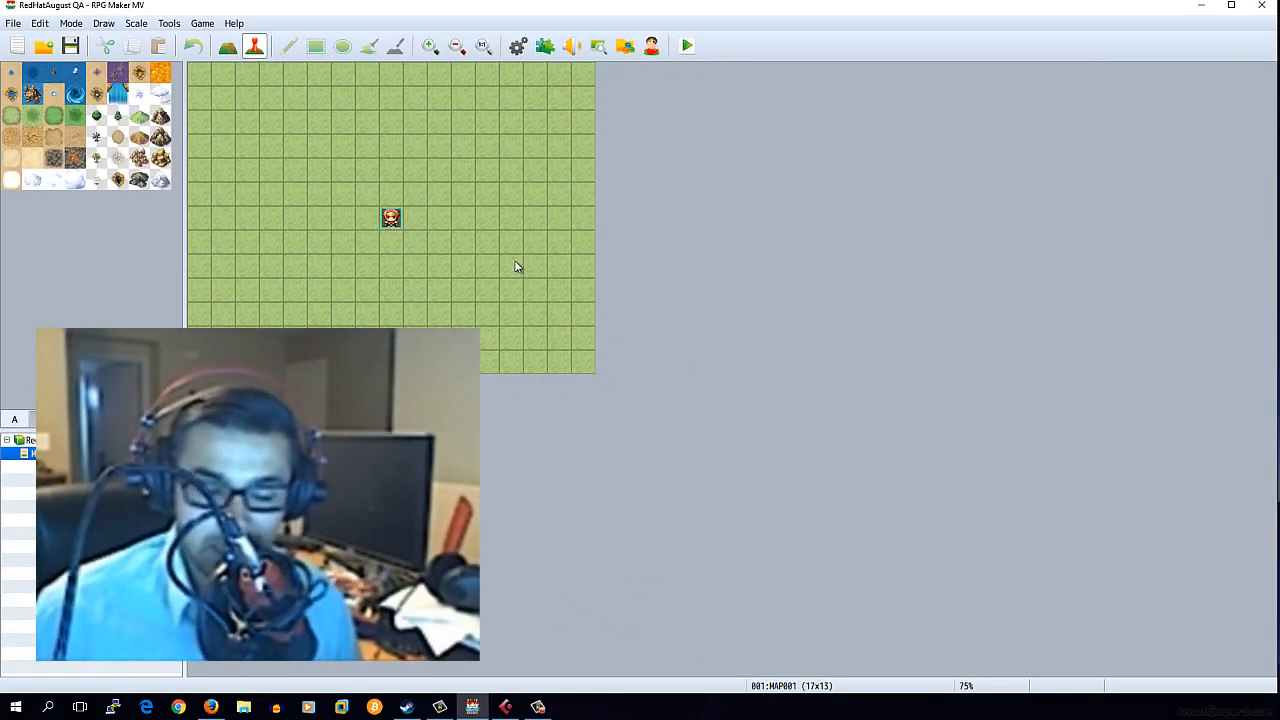
Step: Create an event on the map at tile 8,1 and give it the green-haired character image from Actor2
left_click(392, 104)
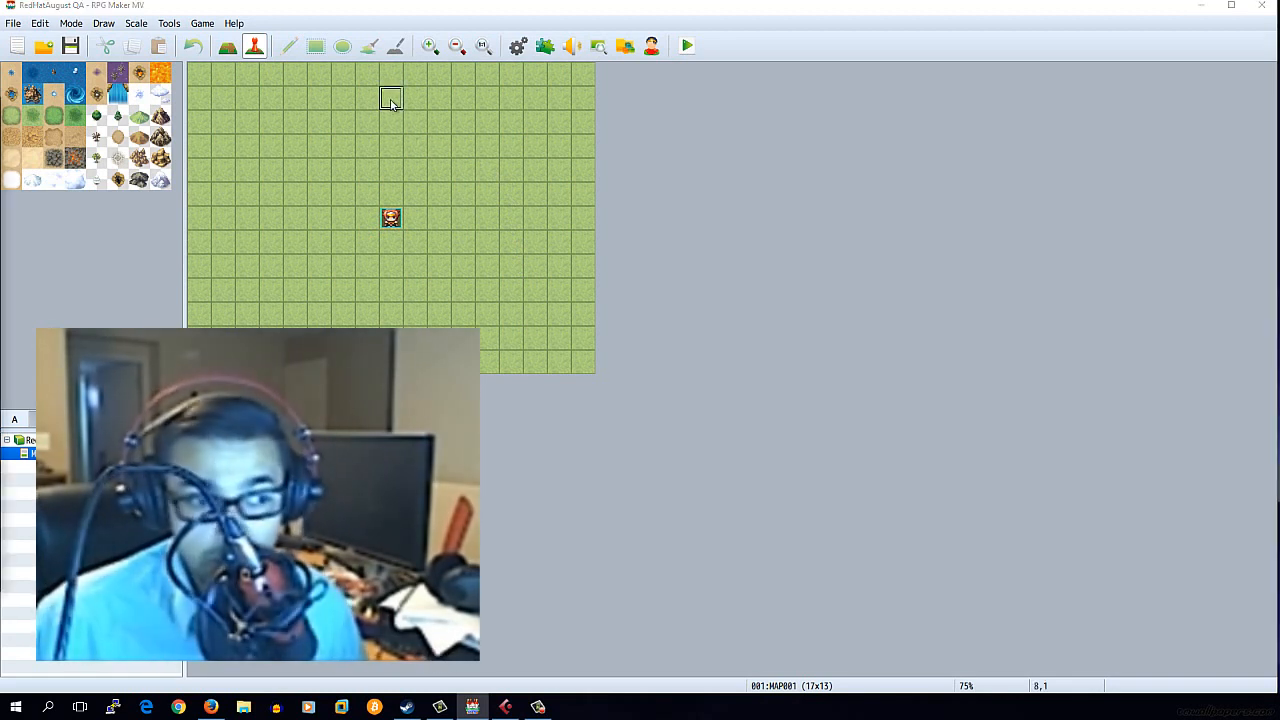
double_click(391, 97)
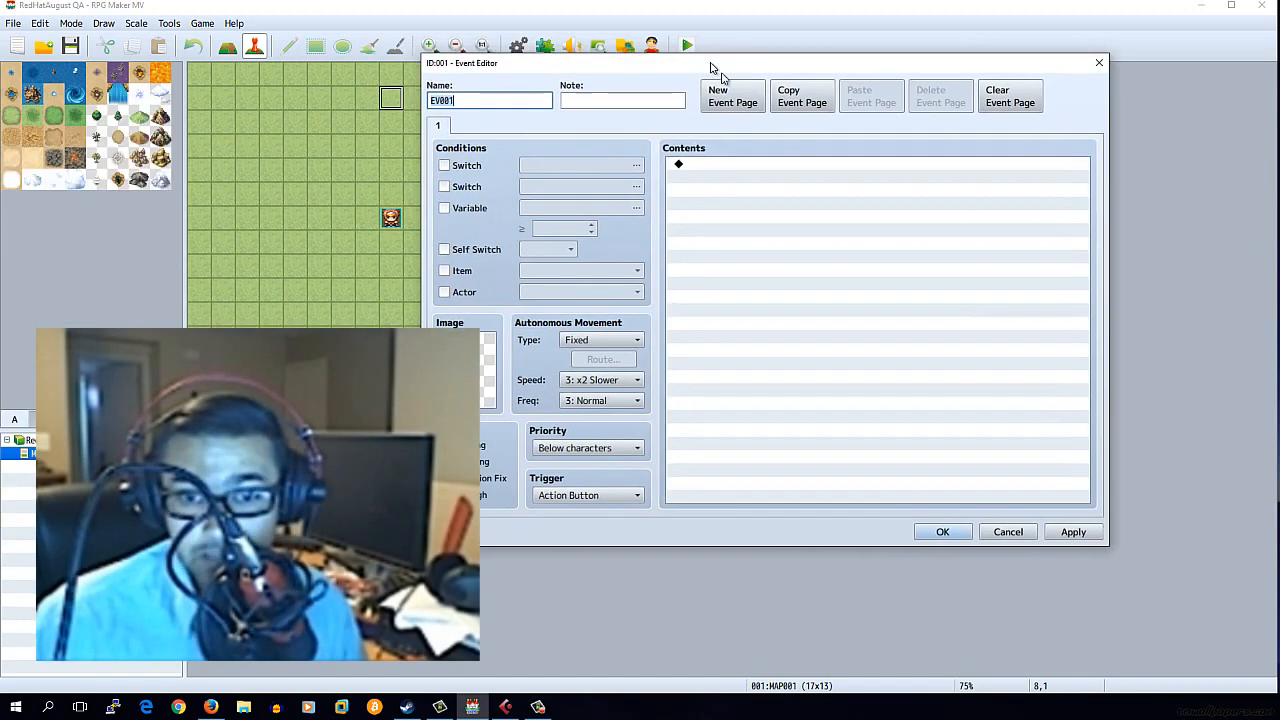
left_click_drag(714, 72, 791, 67)
double_click(566, 374)
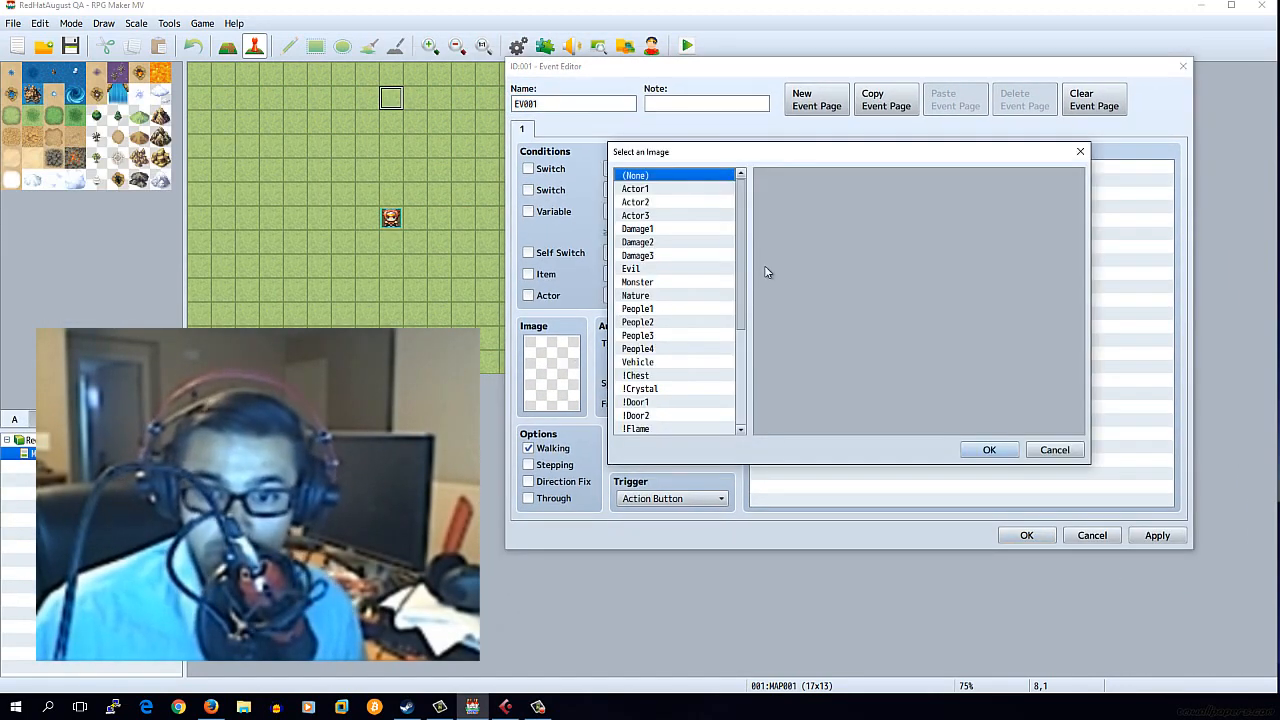
left_click(648, 202)
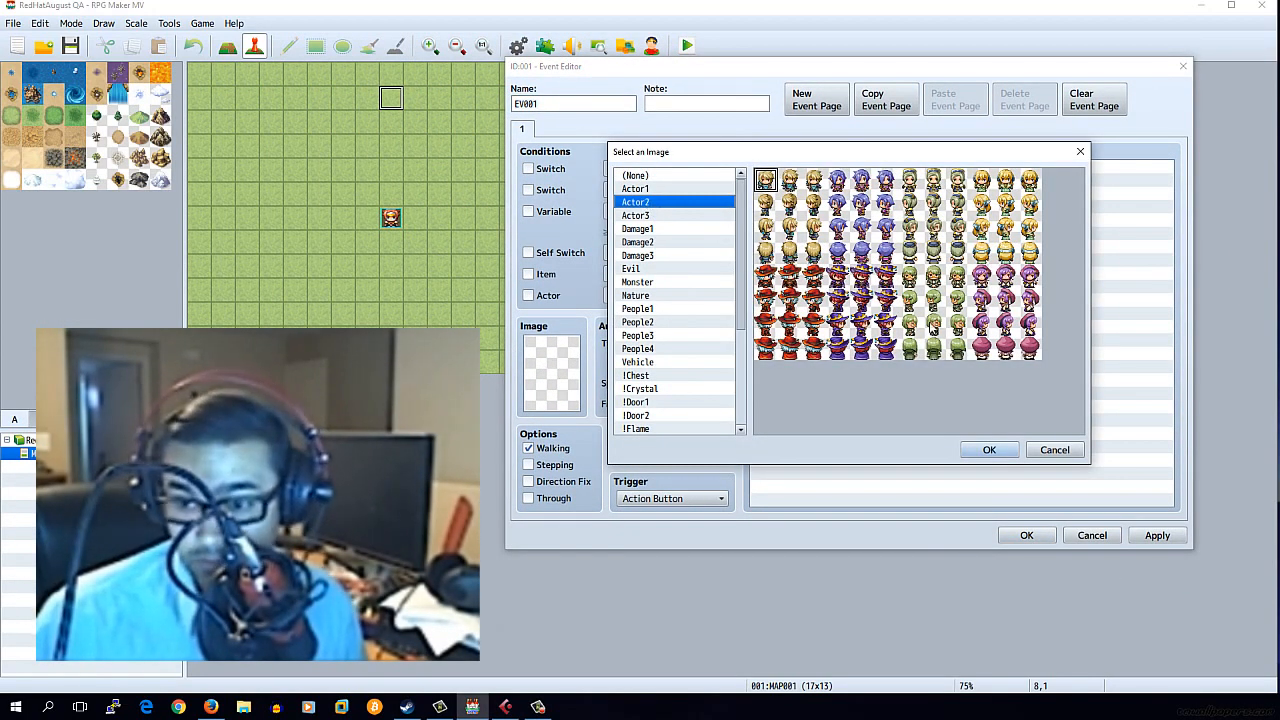
double_click(933, 277)
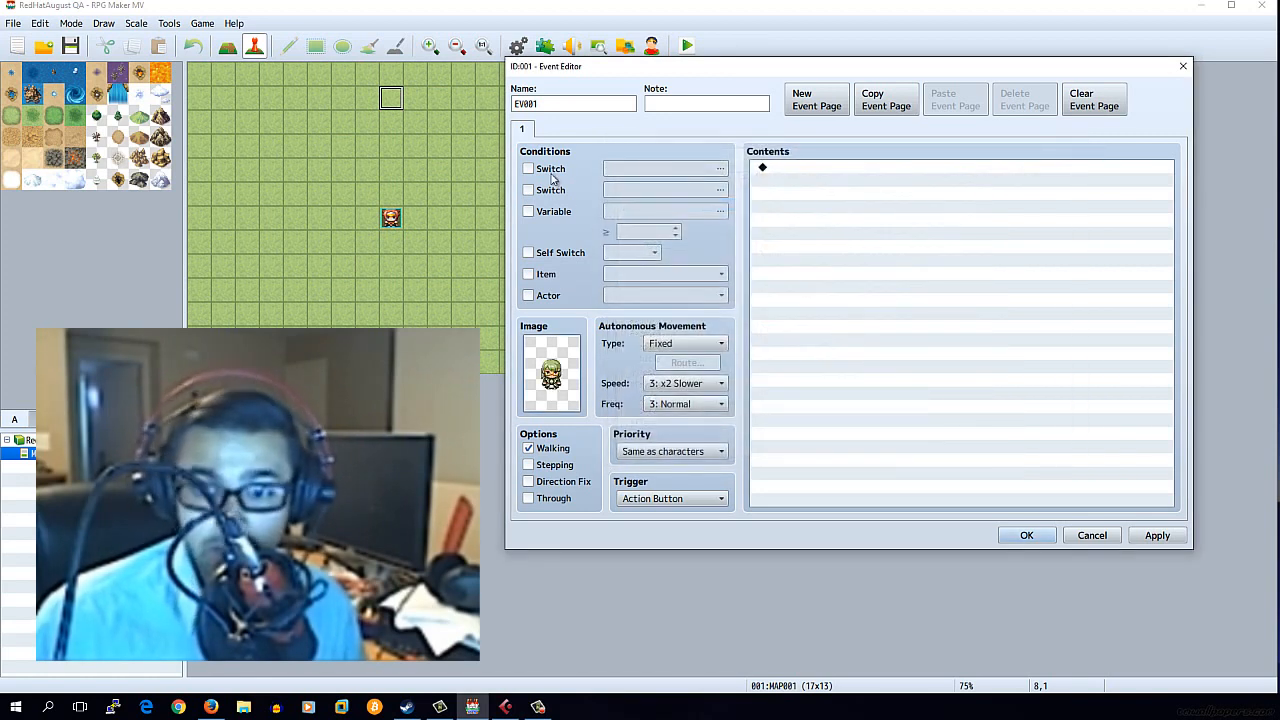
Step: Start a Show Text command in the event's contents with the green-haired face from Actor1
double_click(781, 174)
left_click(868, 171)
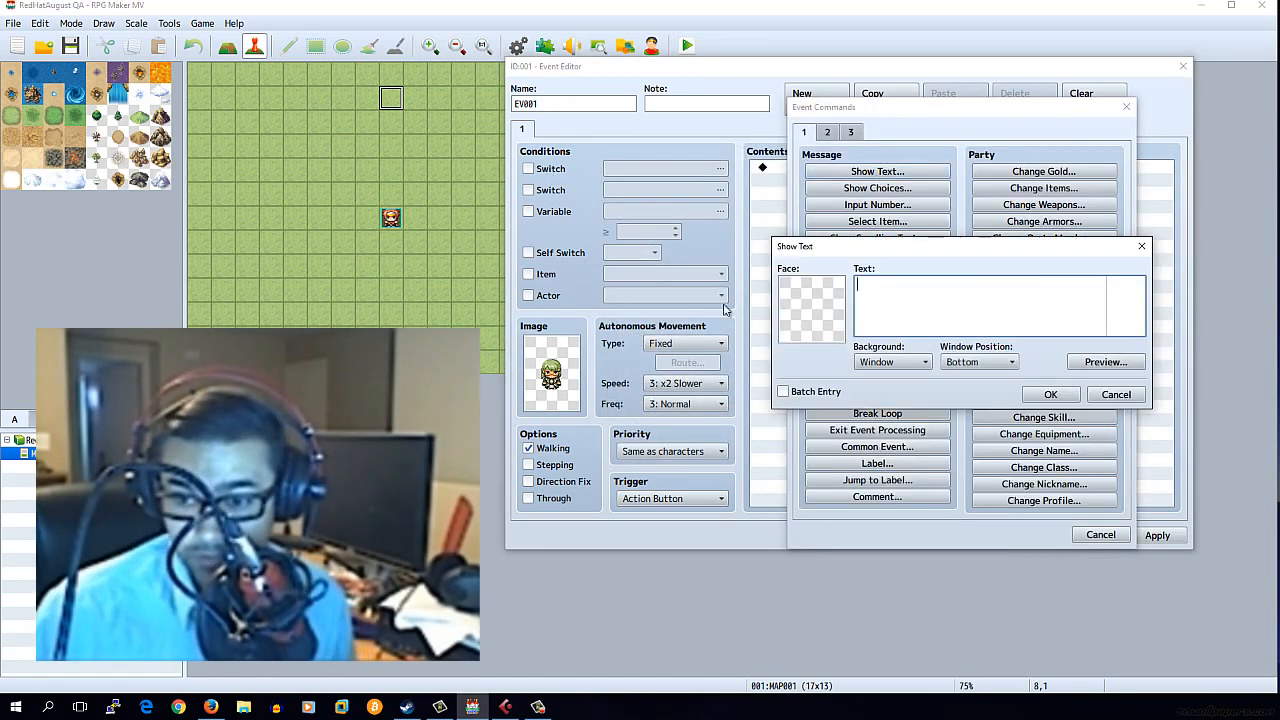
double_click(799, 335)
left_click(758, 209)
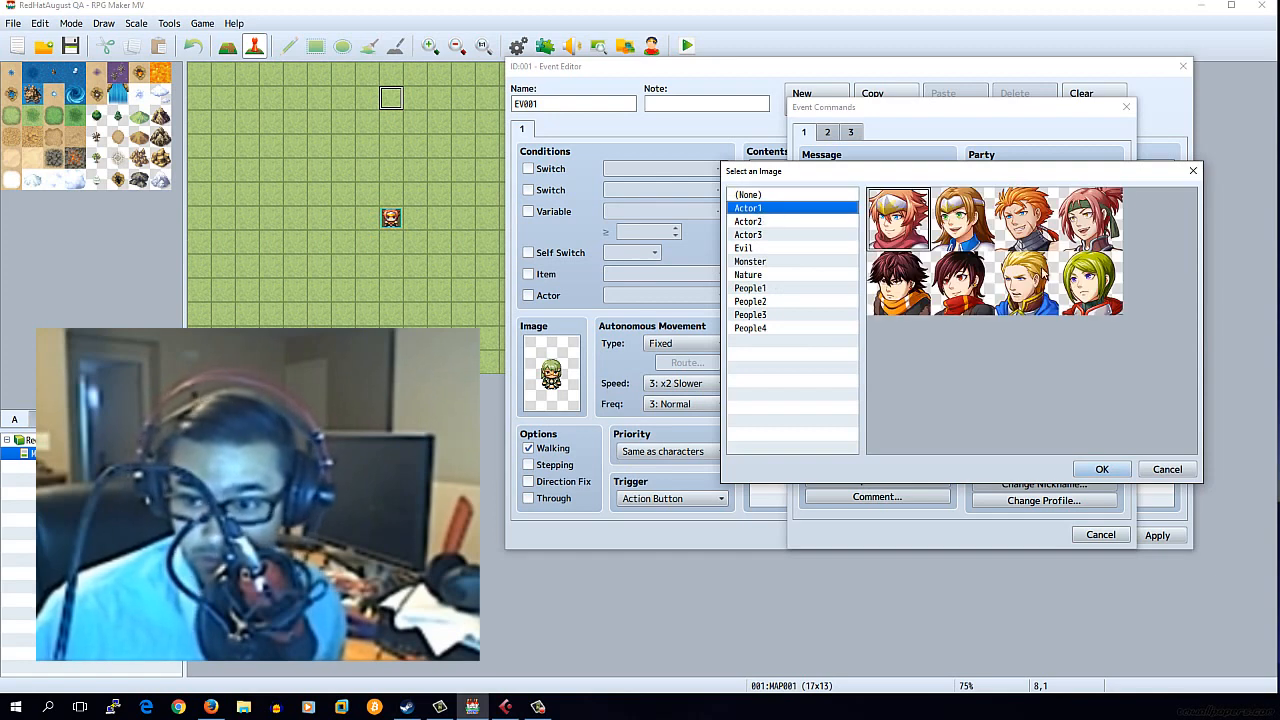
double_click(1092, 283)
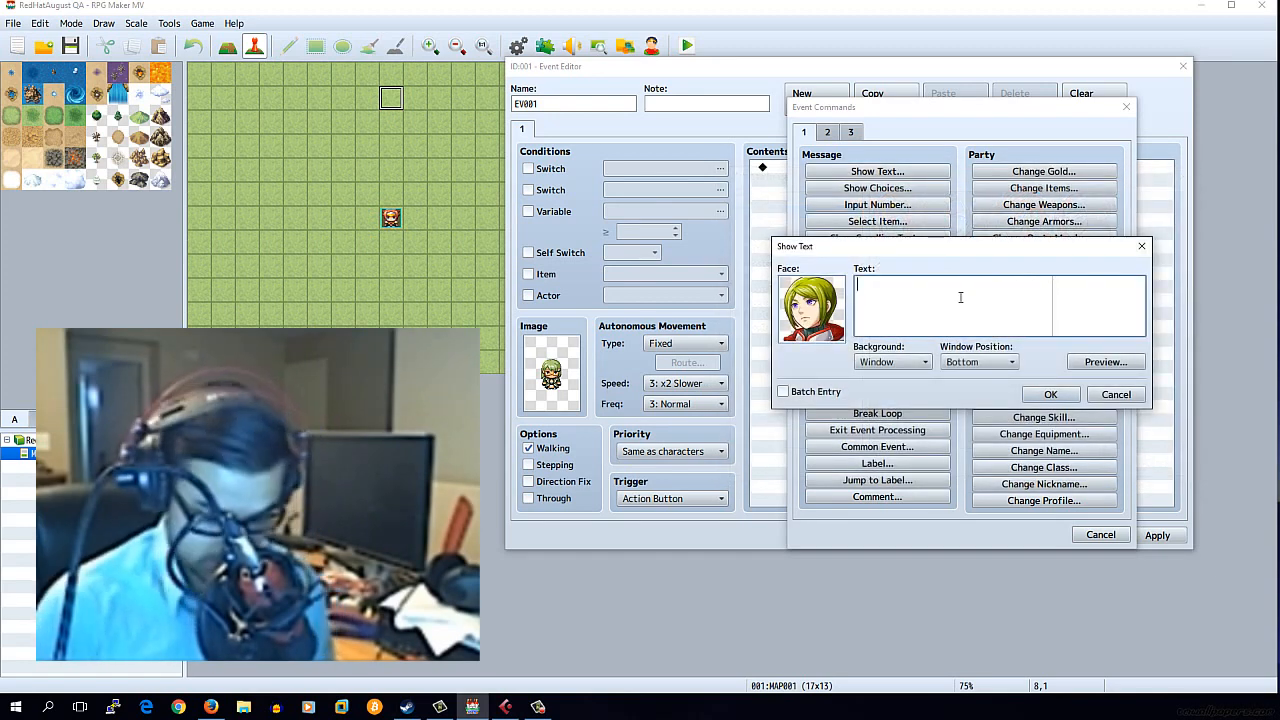
Step: Set the message to "Hello. I have a question for you." with a Dim background, and save the event
type("Hello. I have a question for you.")
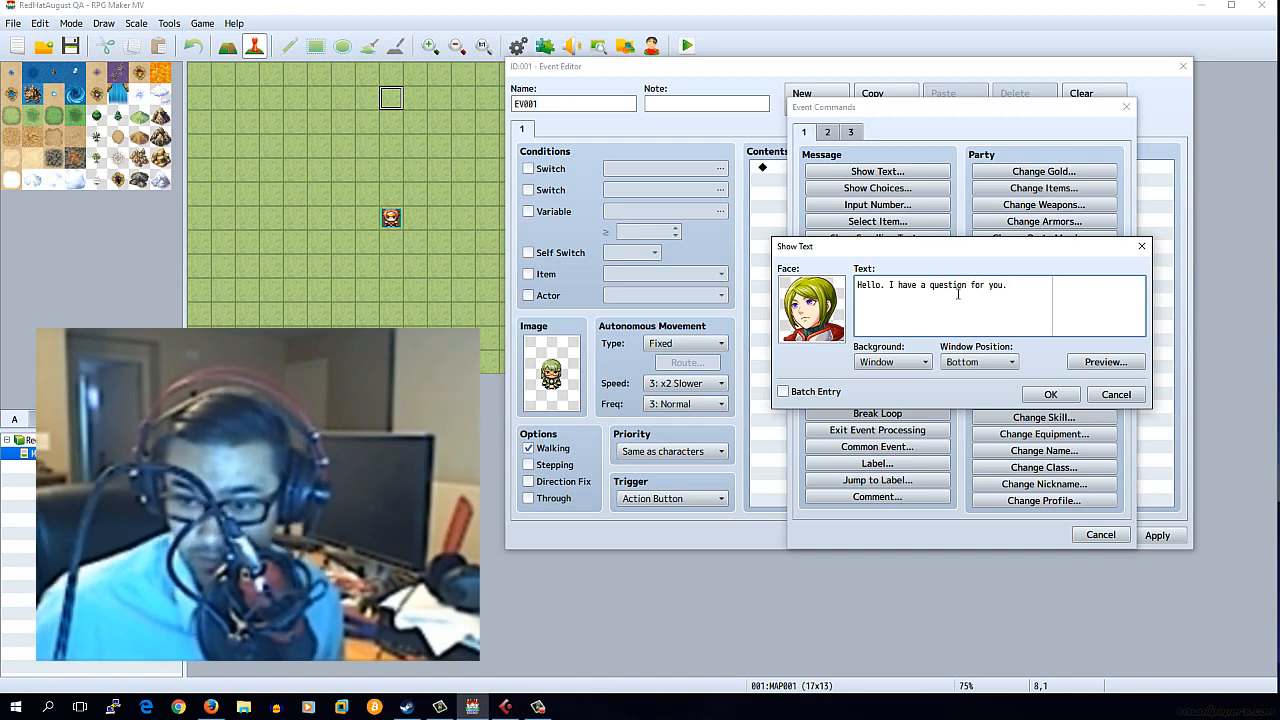
left_click(892, 362)
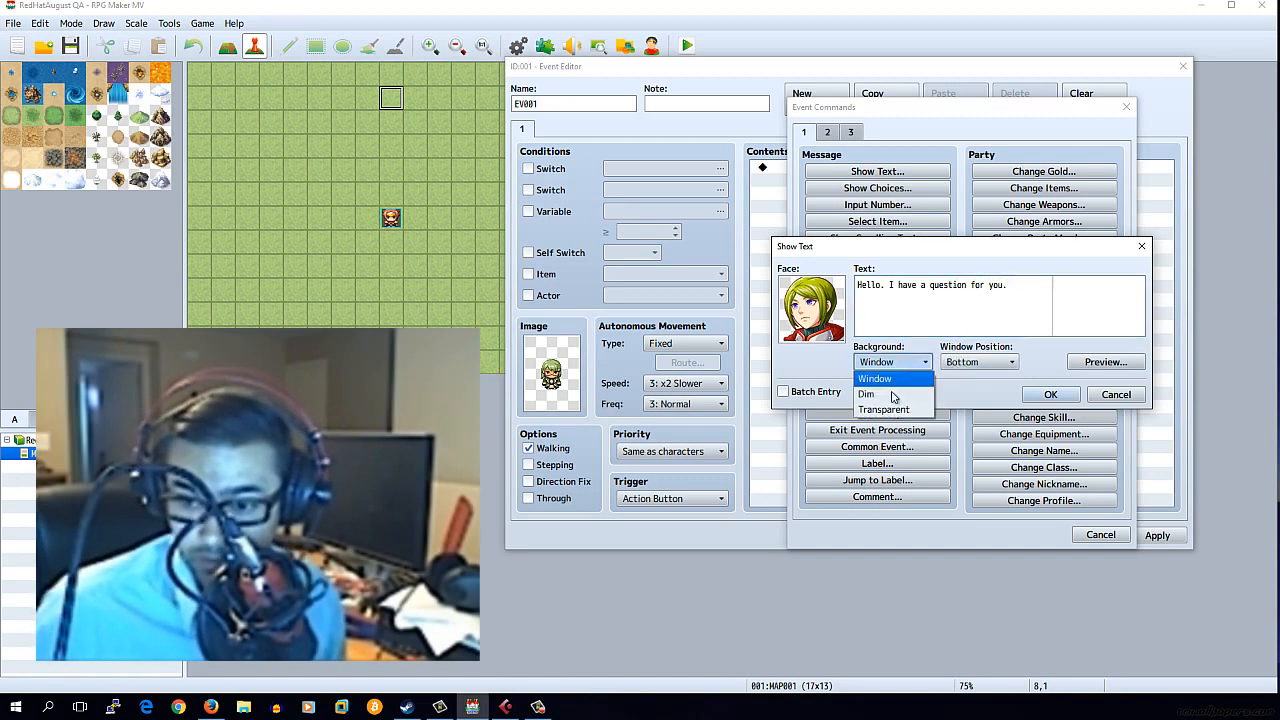
left_click(894, 390)
left_click(1050, 395)
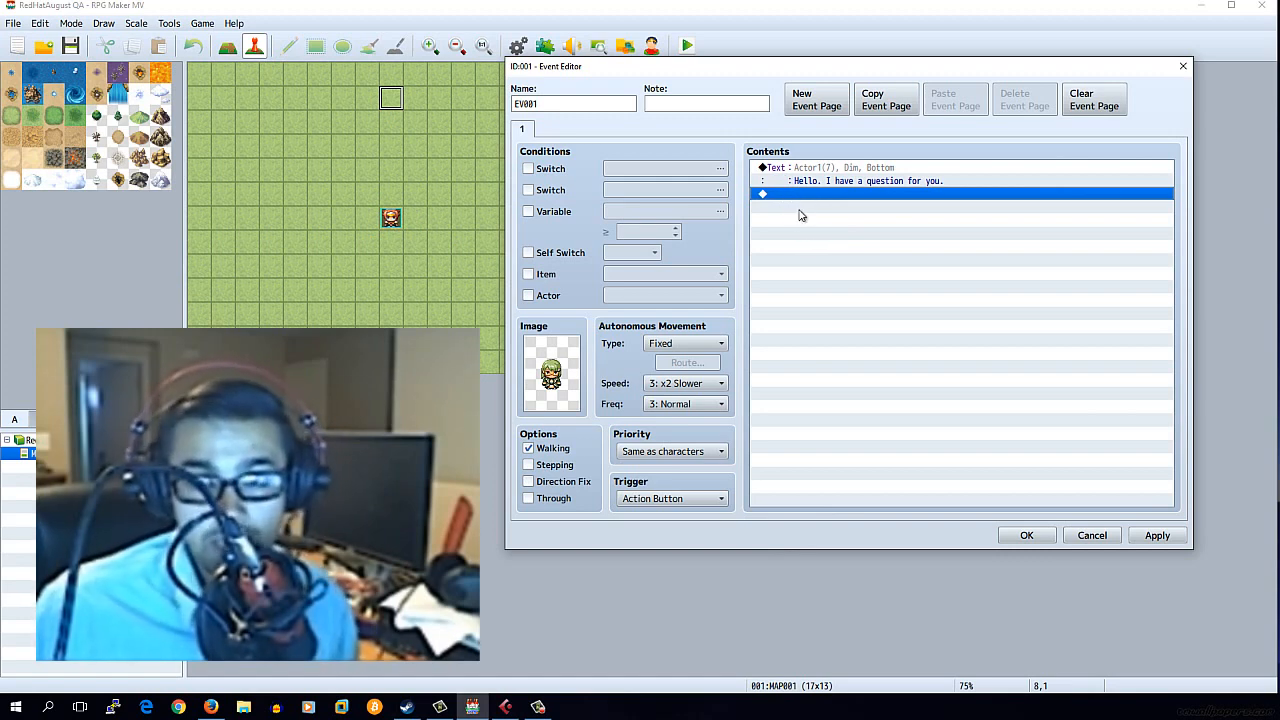
left_click(1157, 535)
left_click(1026, 535)
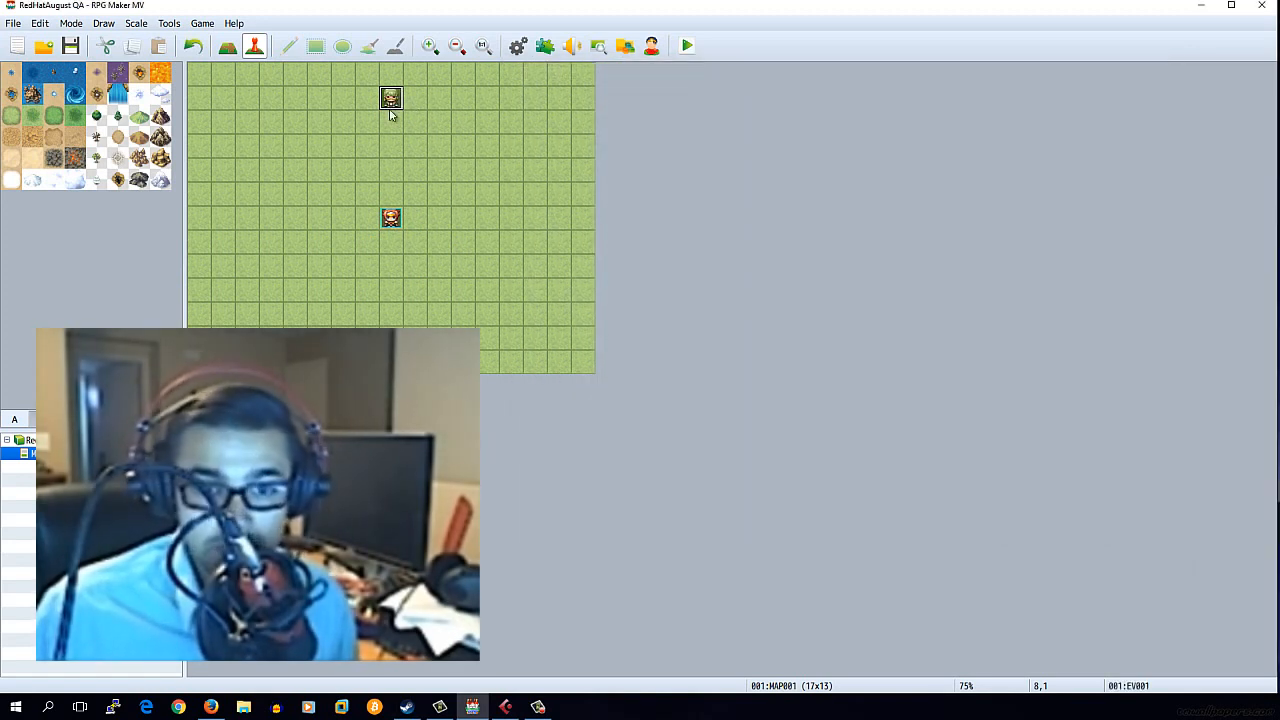
Step: Create a second event at tile 0,5 and give it the horned purple armoured character image from Evil
left_click(200, 196)
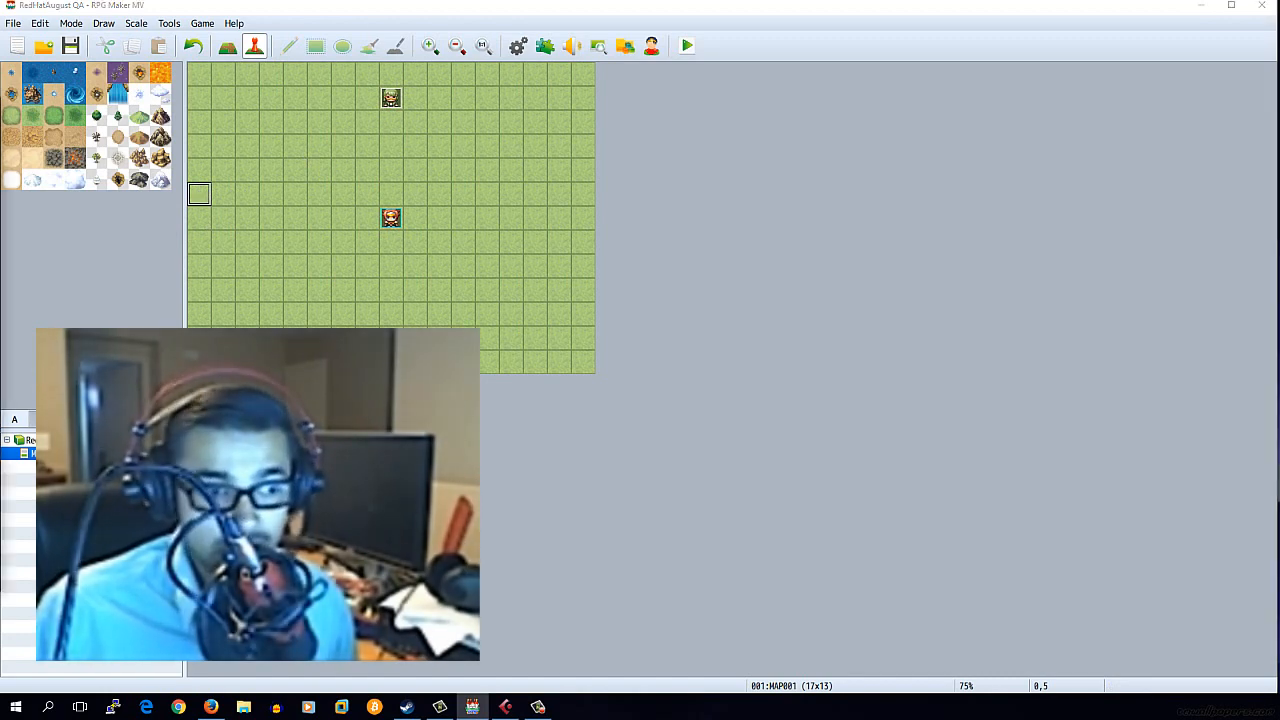
key("Return")
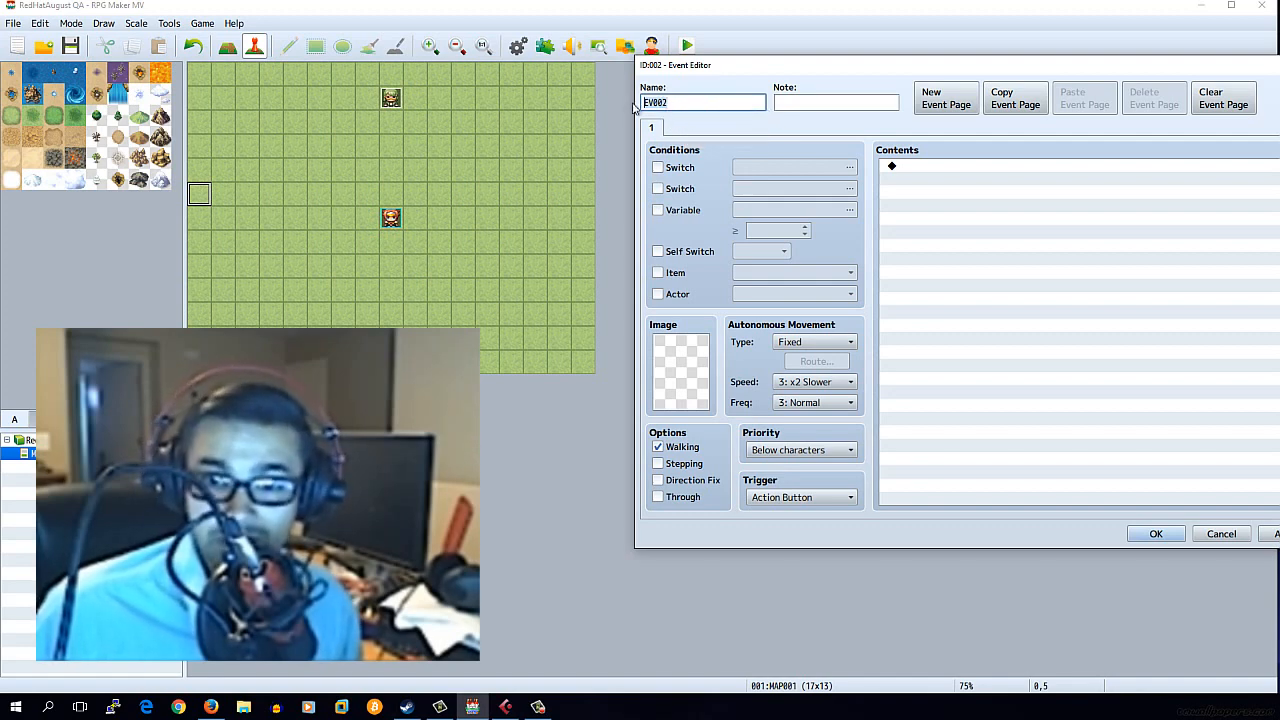
left_click_drag(831, 64, 606, 77)
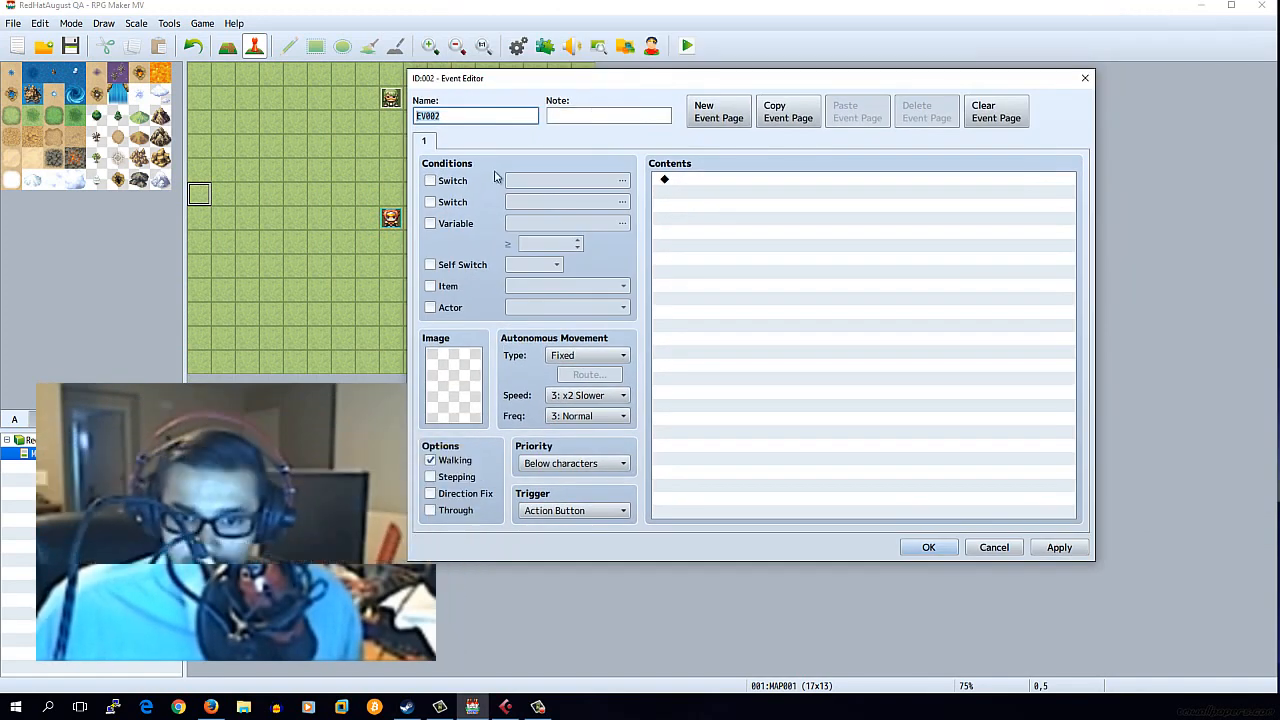
double_click(450, 390)
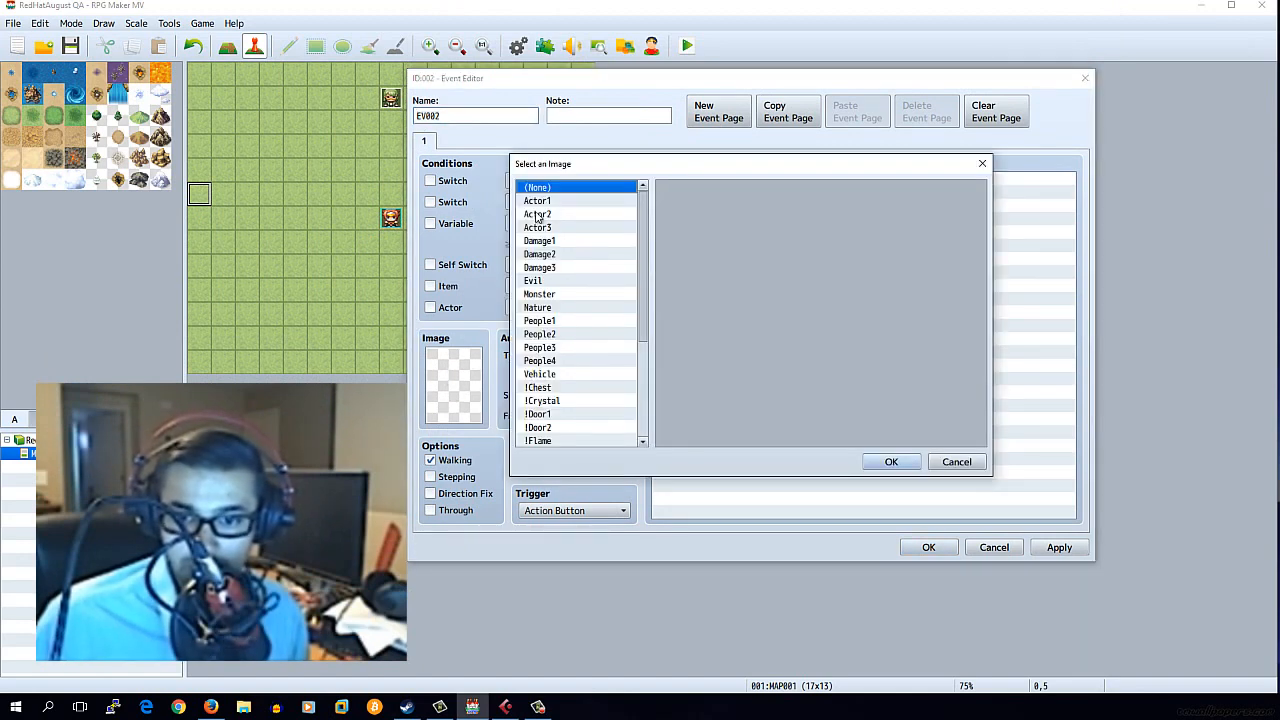
left_click(537, 283)
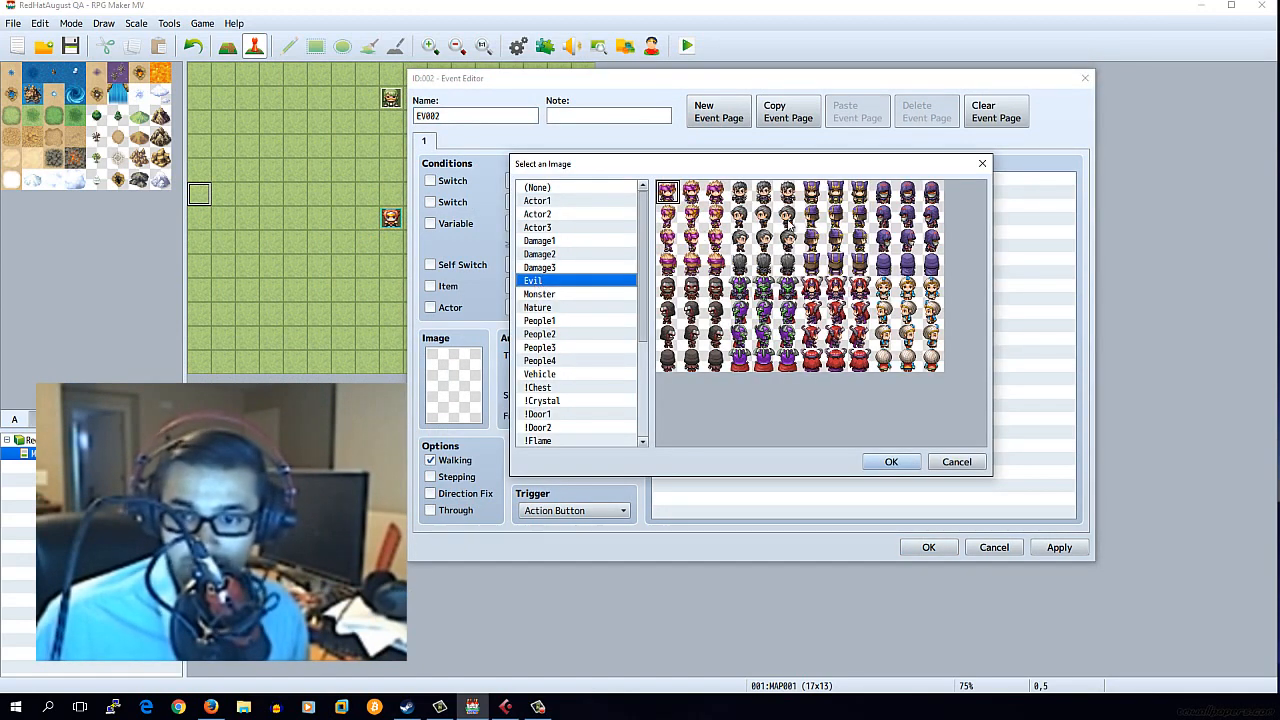
double_click(765, 315)
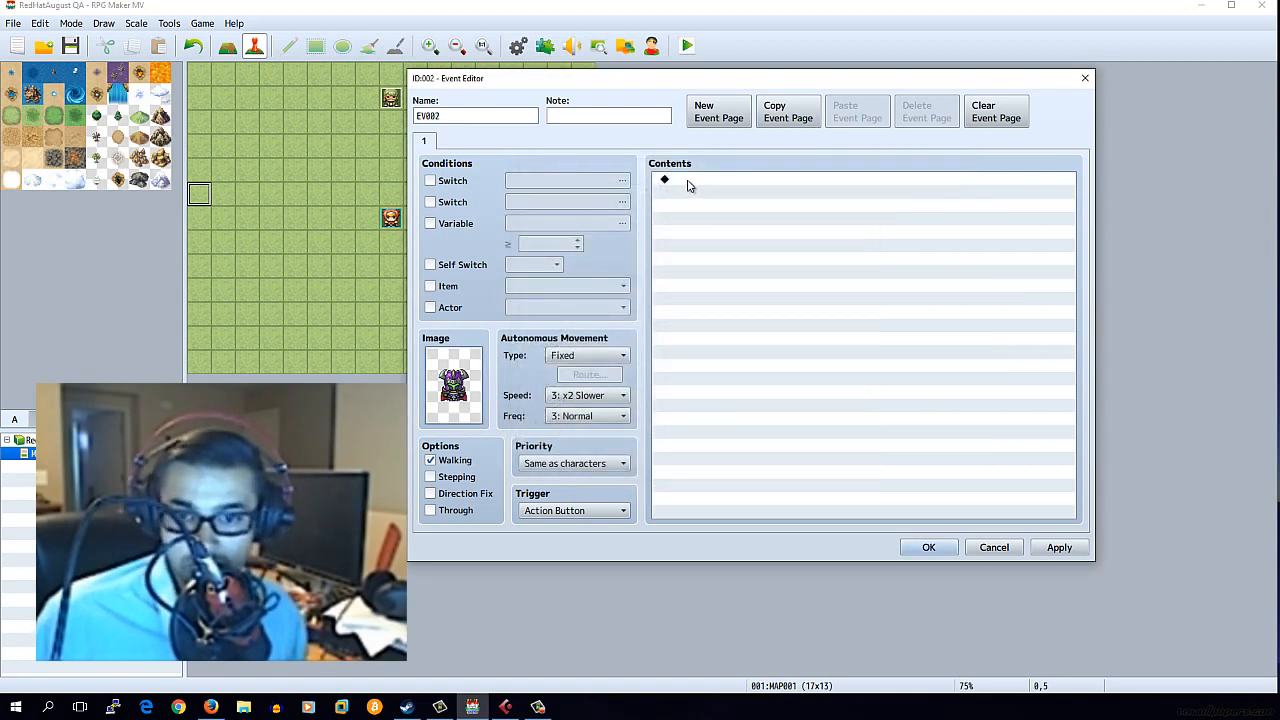
Step: Enable the event's first switch condition and name switch 0001 "Evil Character"
left_click(448, 184)
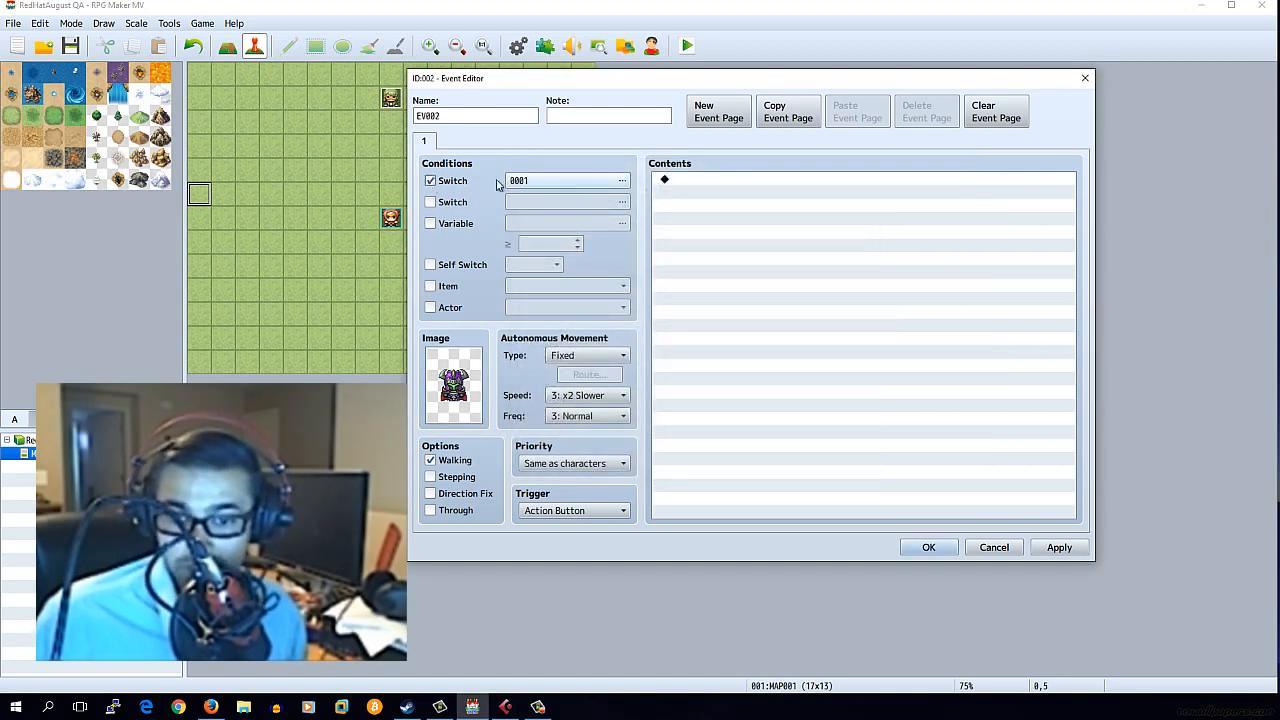
left_click(622, 181)
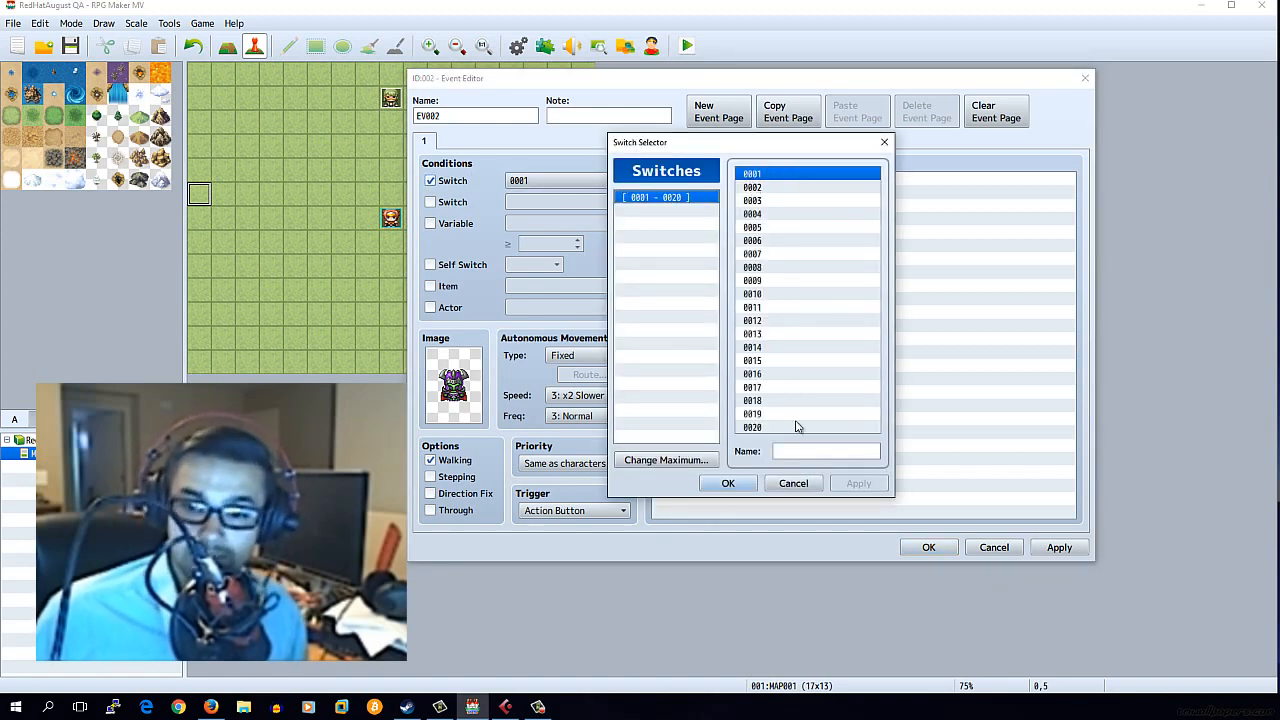
left_click(786, 451)
type("Evil")
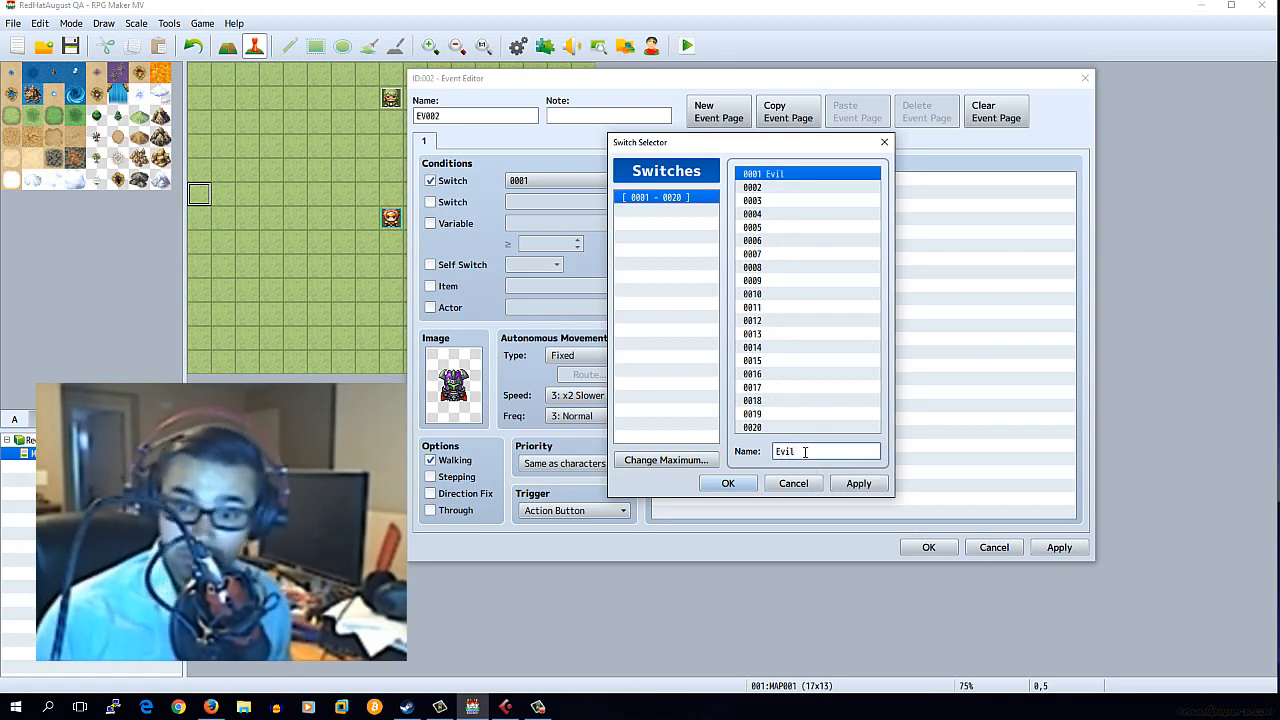
type(" Characte")
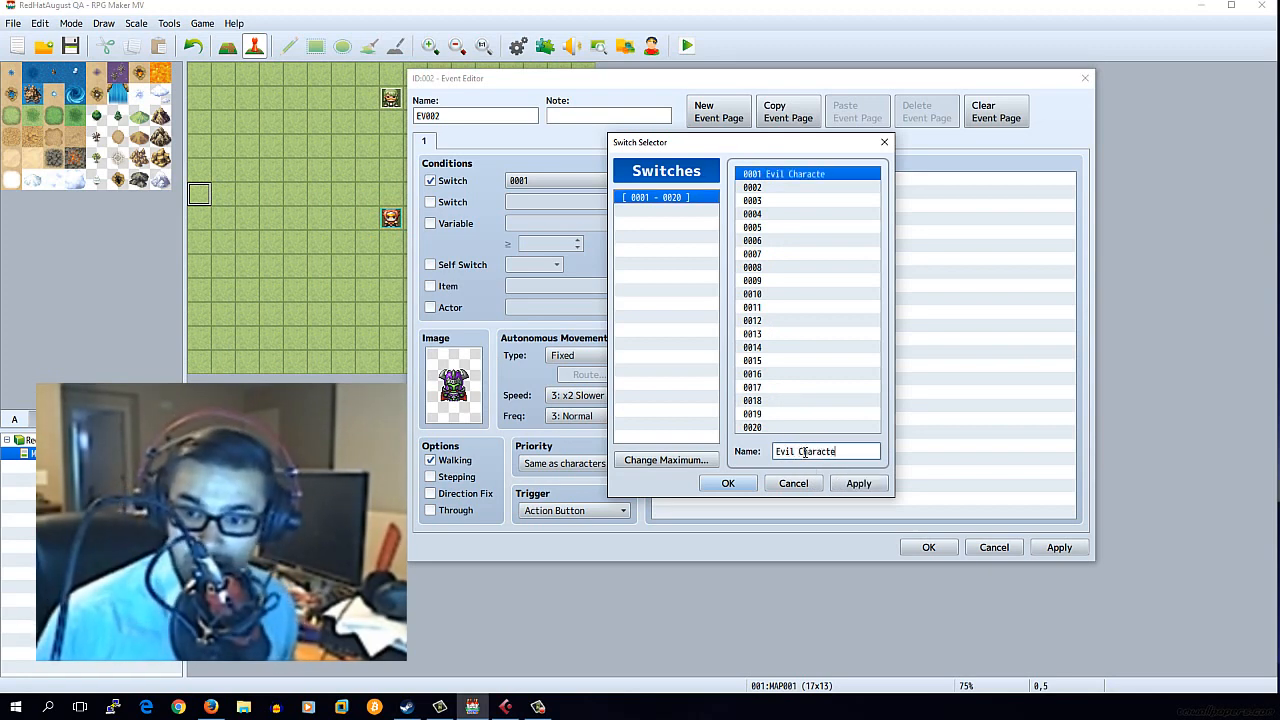
type("r")
Step: Choose switch 0002 for the condition and name it "Evil Character"
double_click(776, 188)
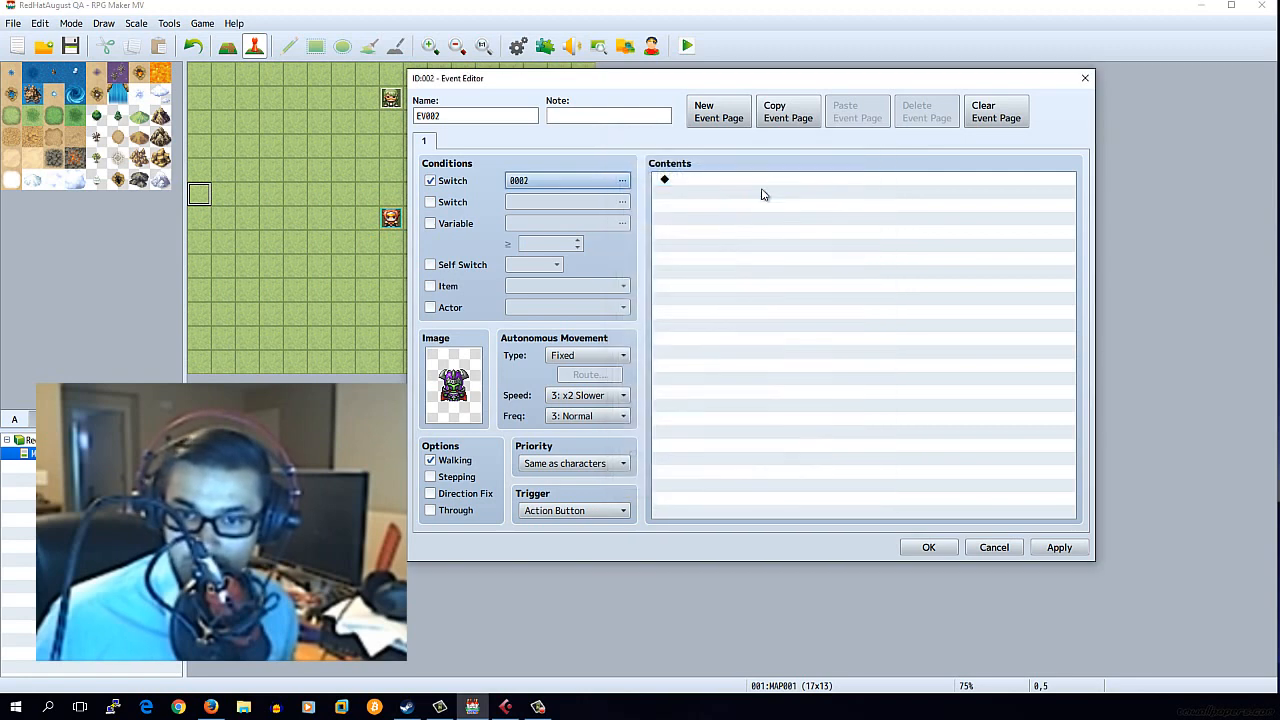
left_click(619, 183)
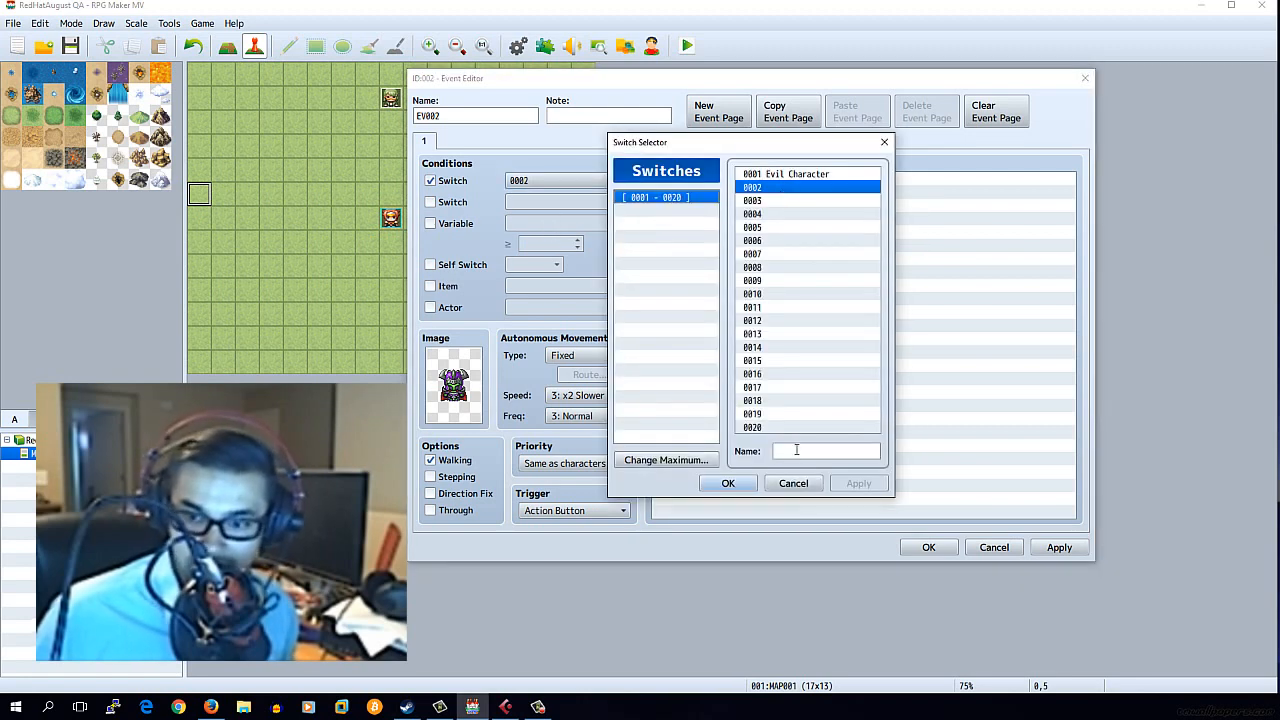
left_click(796, 450)
type("Evil Character")
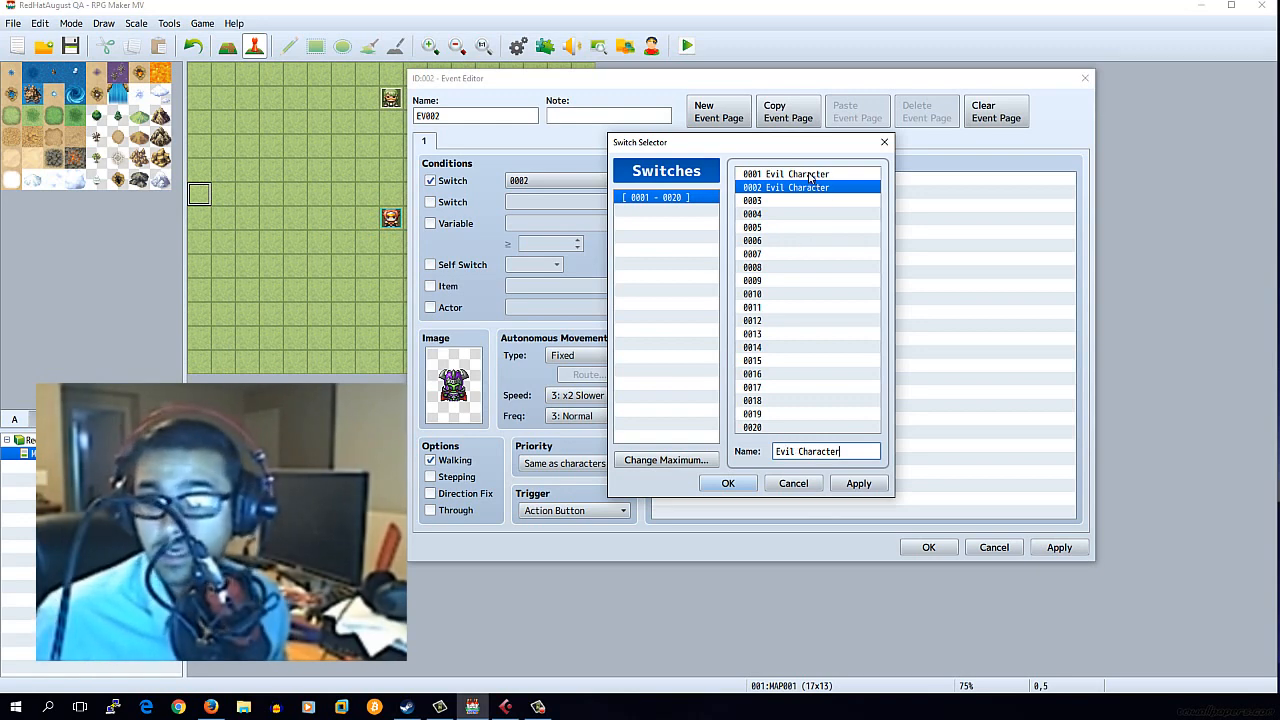
Step: Rename switch 0001 as "Switch" and accept the switch selection
left_click(810, 177)
left_click(868, 452)
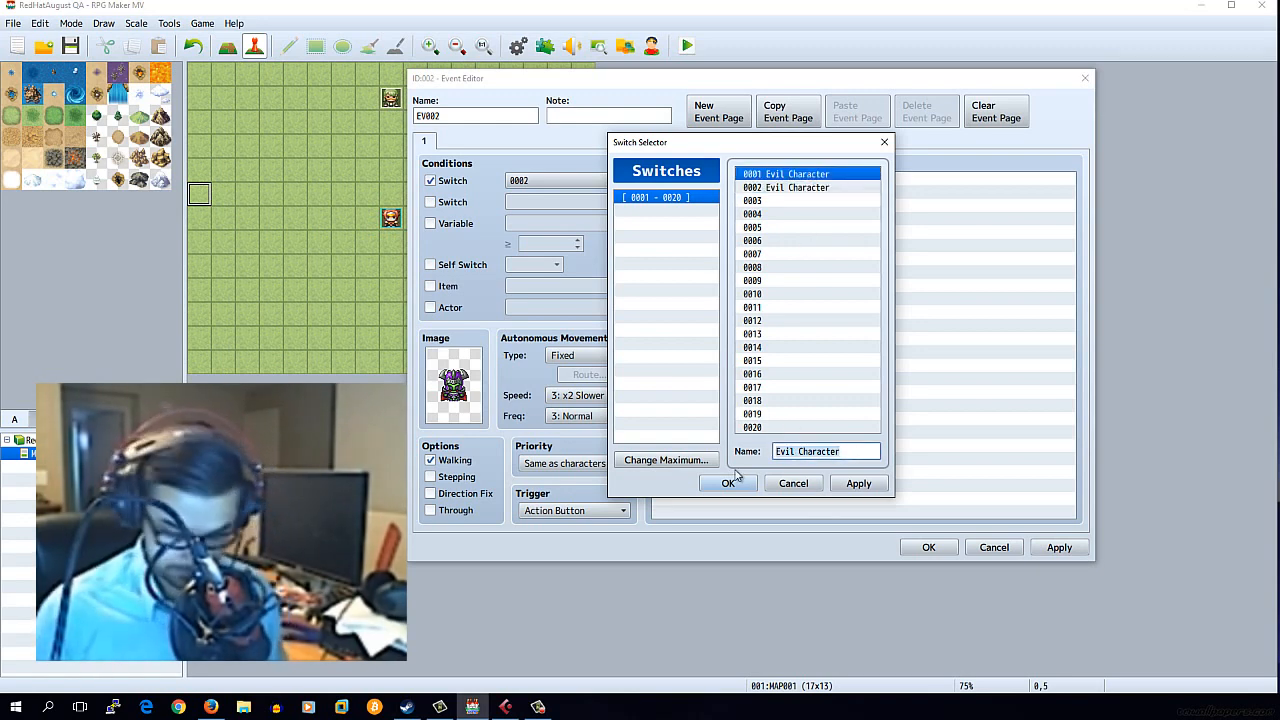
type("Switch")
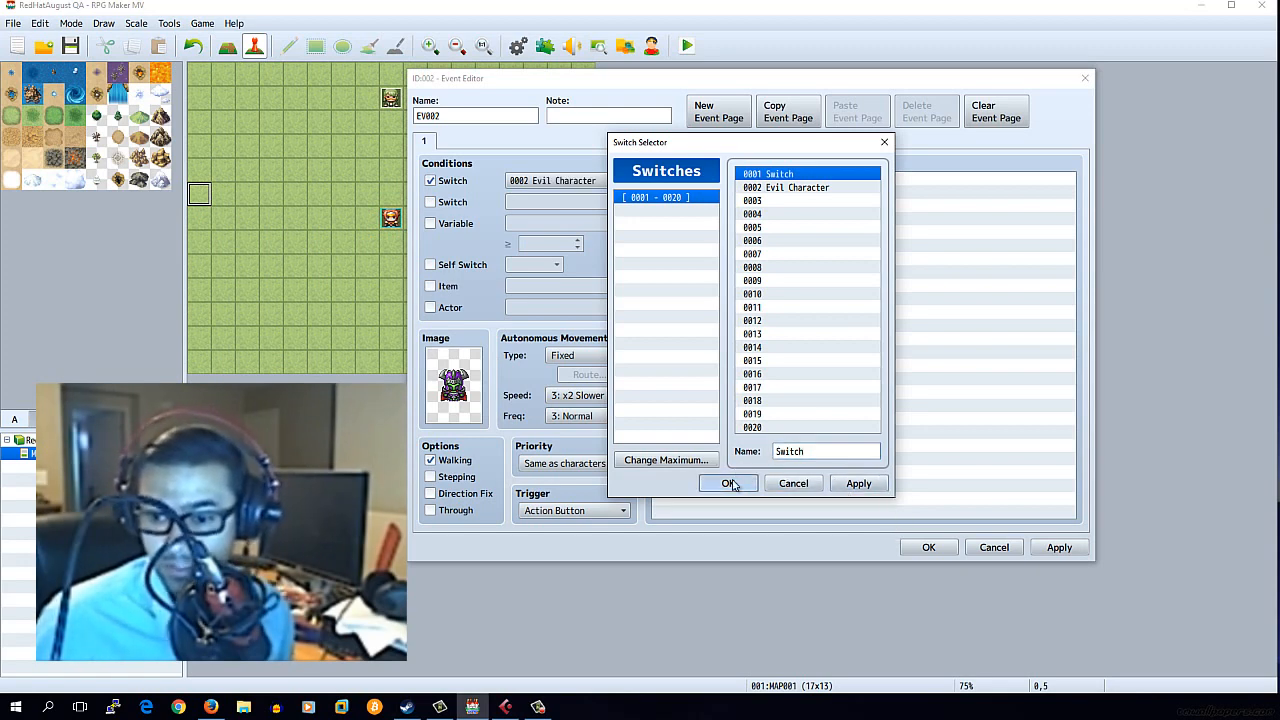
left_click(728, 483)
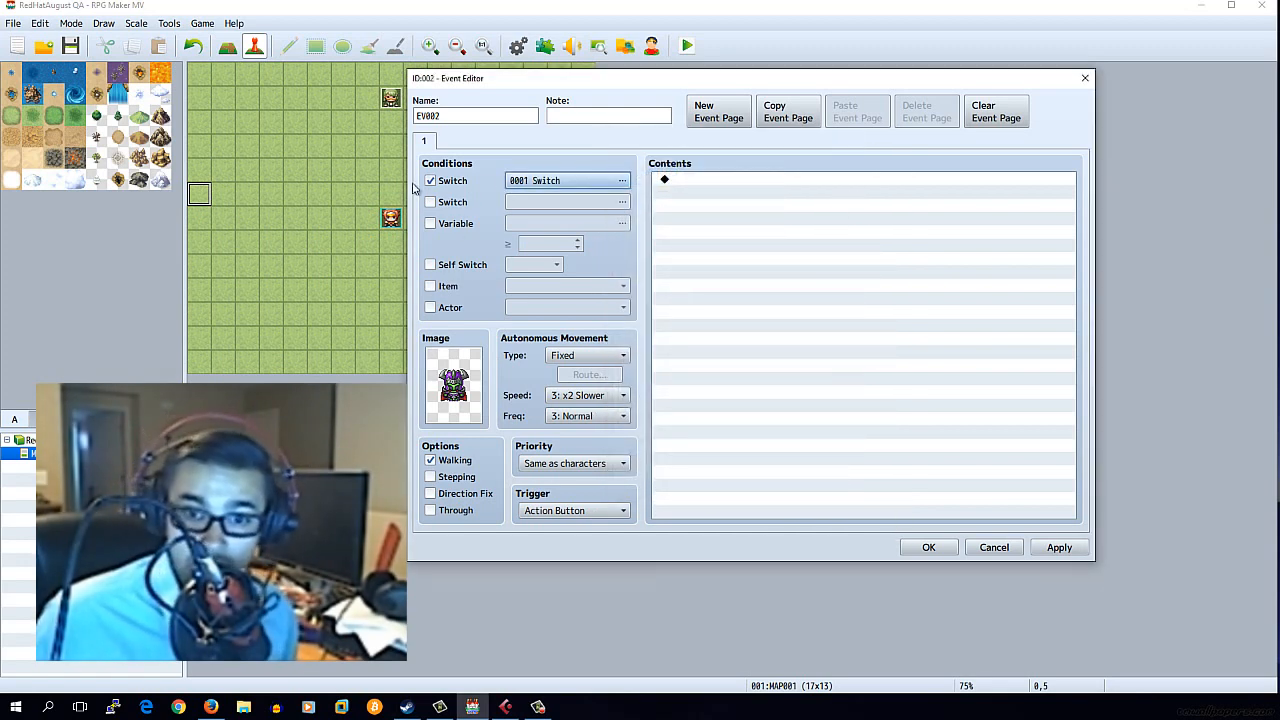
Step: Set the event's switch condition to 0002 Evil Character and save the event
left_click(603, 183)
double_click(760, 188)
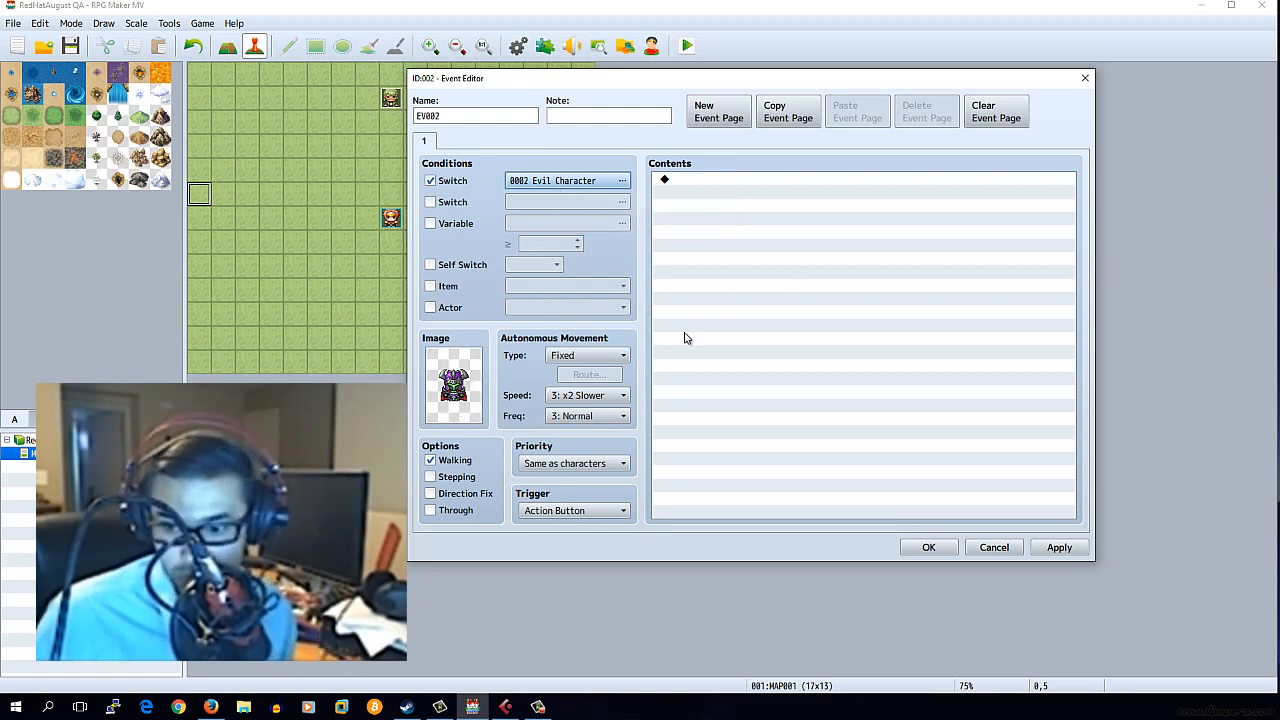
left_click(1060, 548)
left_click(908, 549)
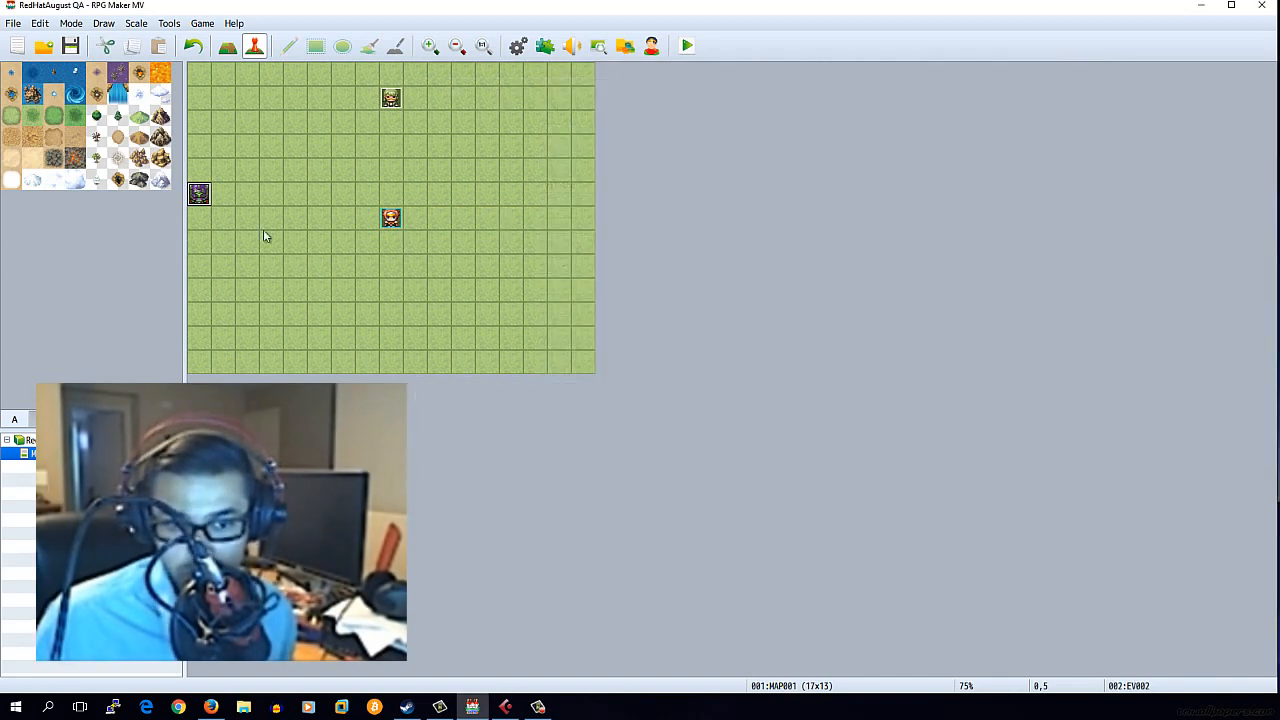
Step: Create a third event at tile 11,3 with switch 0001 Switch as its condition
left_click(461, 150)
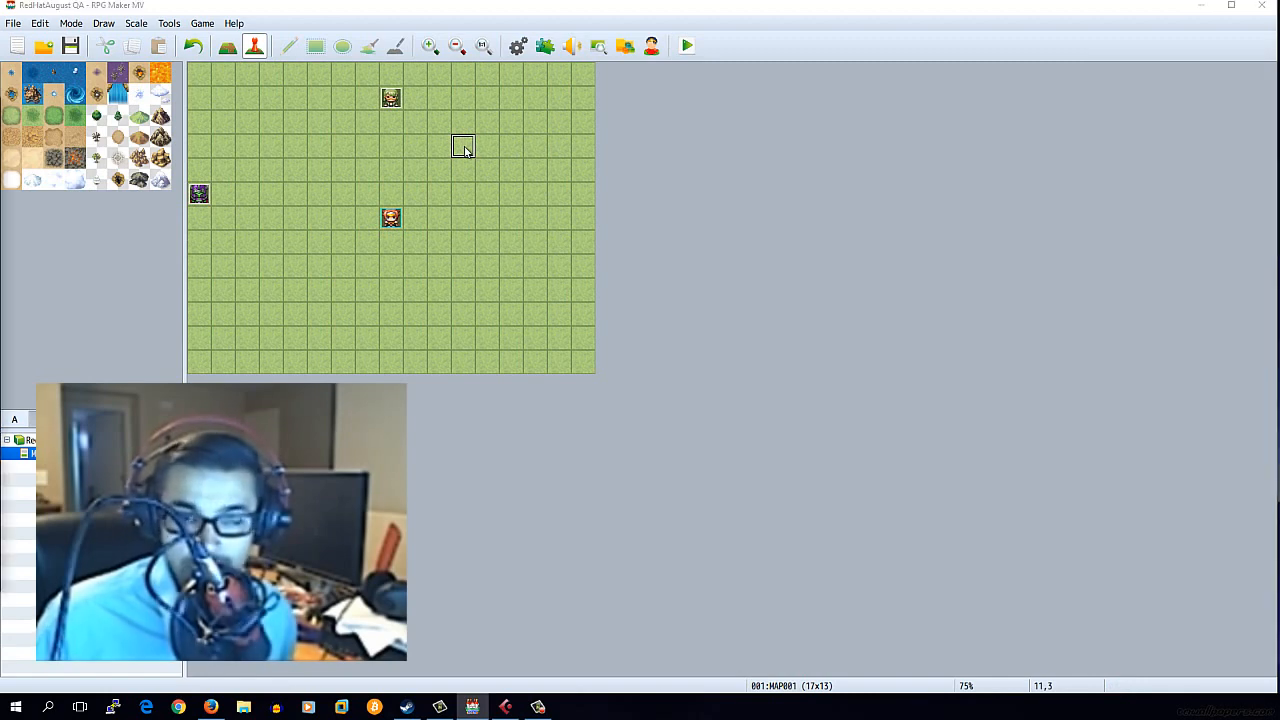
double_click(462, 149)
left_click_drag(626, 60, 824, 85)
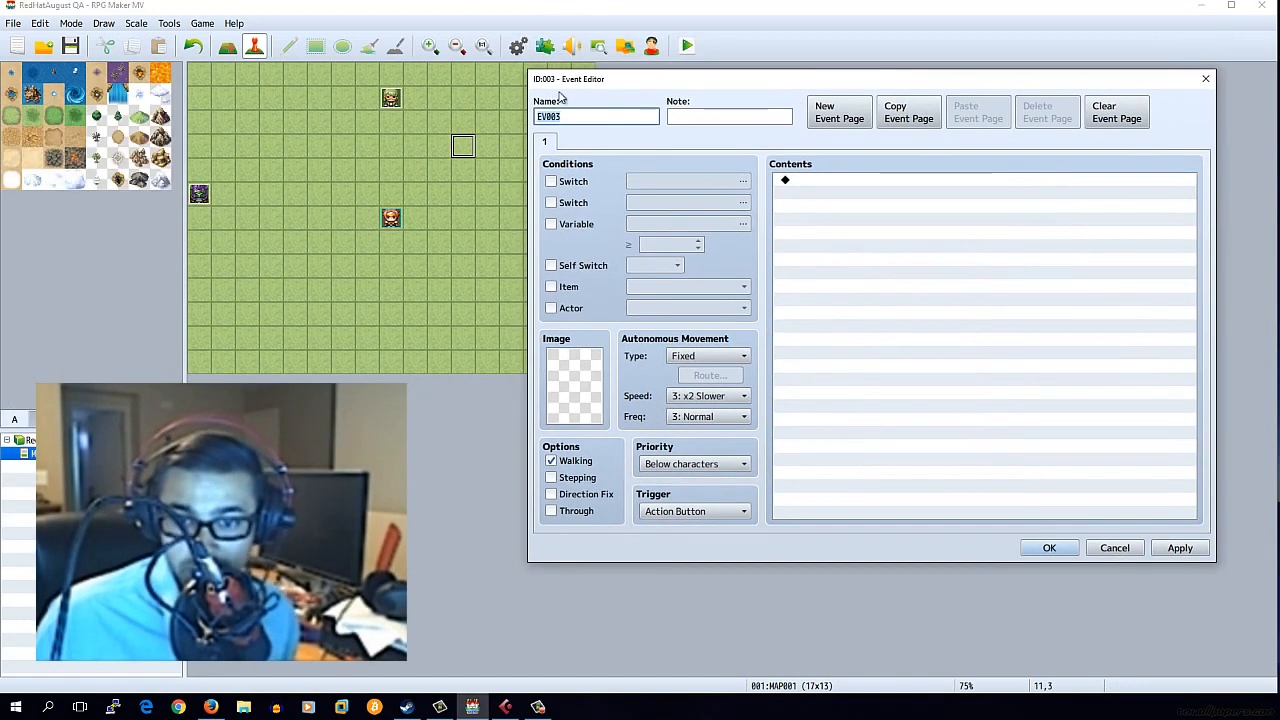
left_click(552, 182)
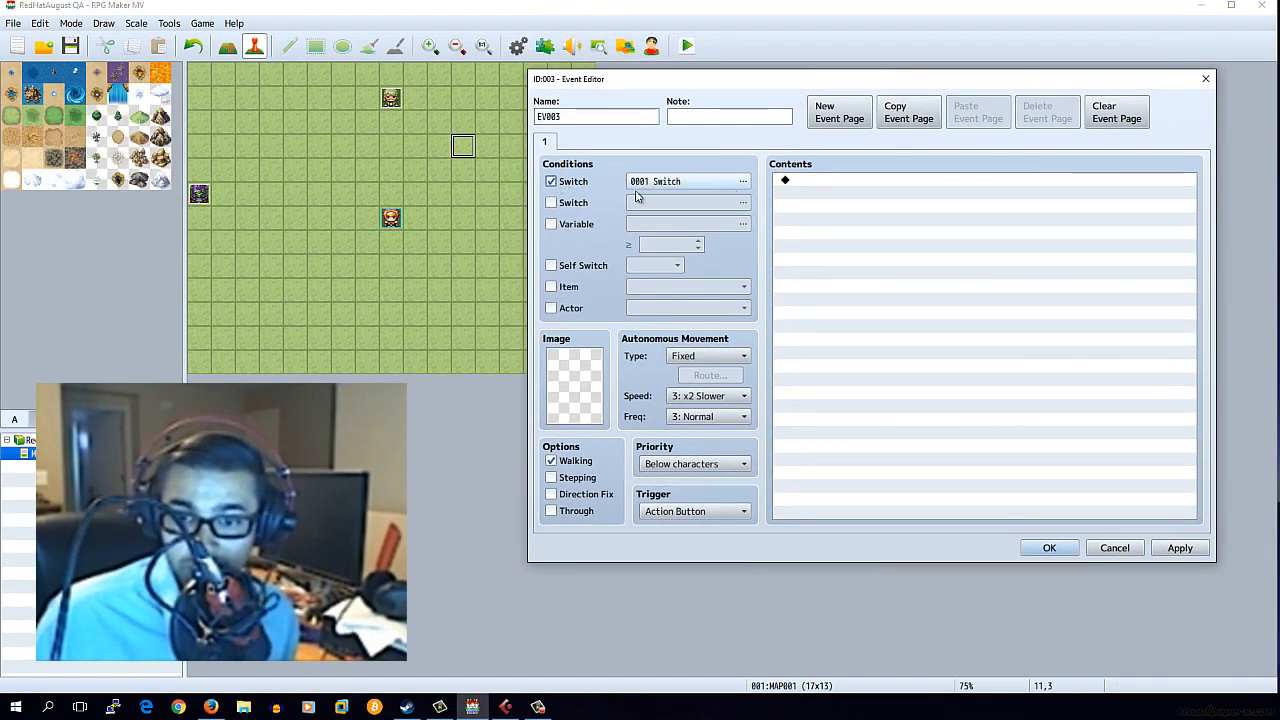
Step: Give the third event the first red-knobbed lever image from !Switch1 and save the event
double_click(590, 382)
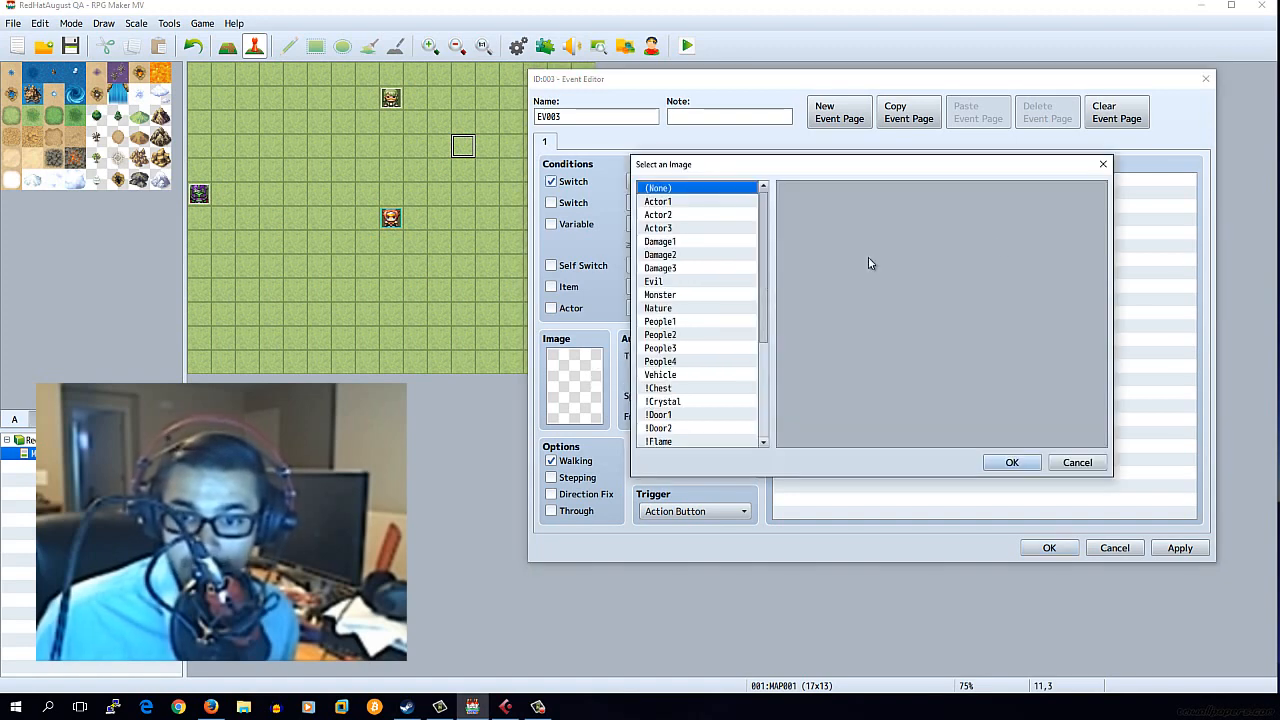
scroll(691, 289, "down", 2)
scroll(691, 289, "down", 2)
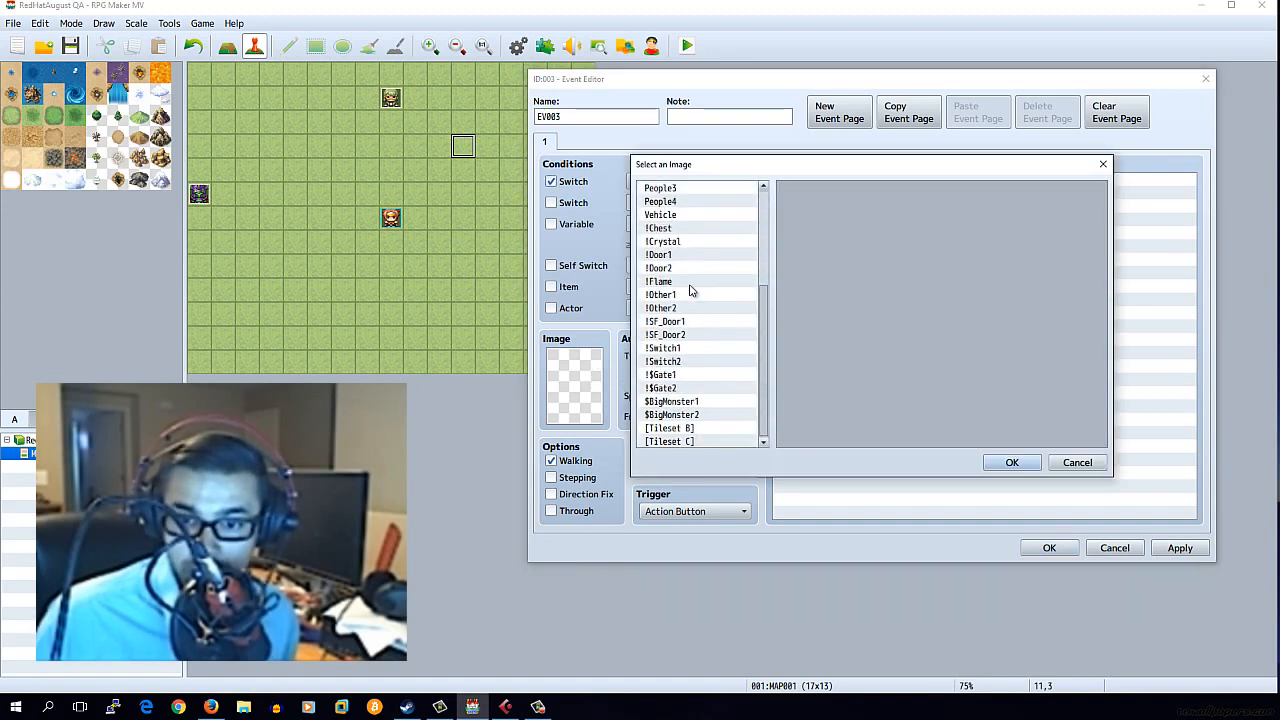
left_click(690, 439)
left_click(673, 428)
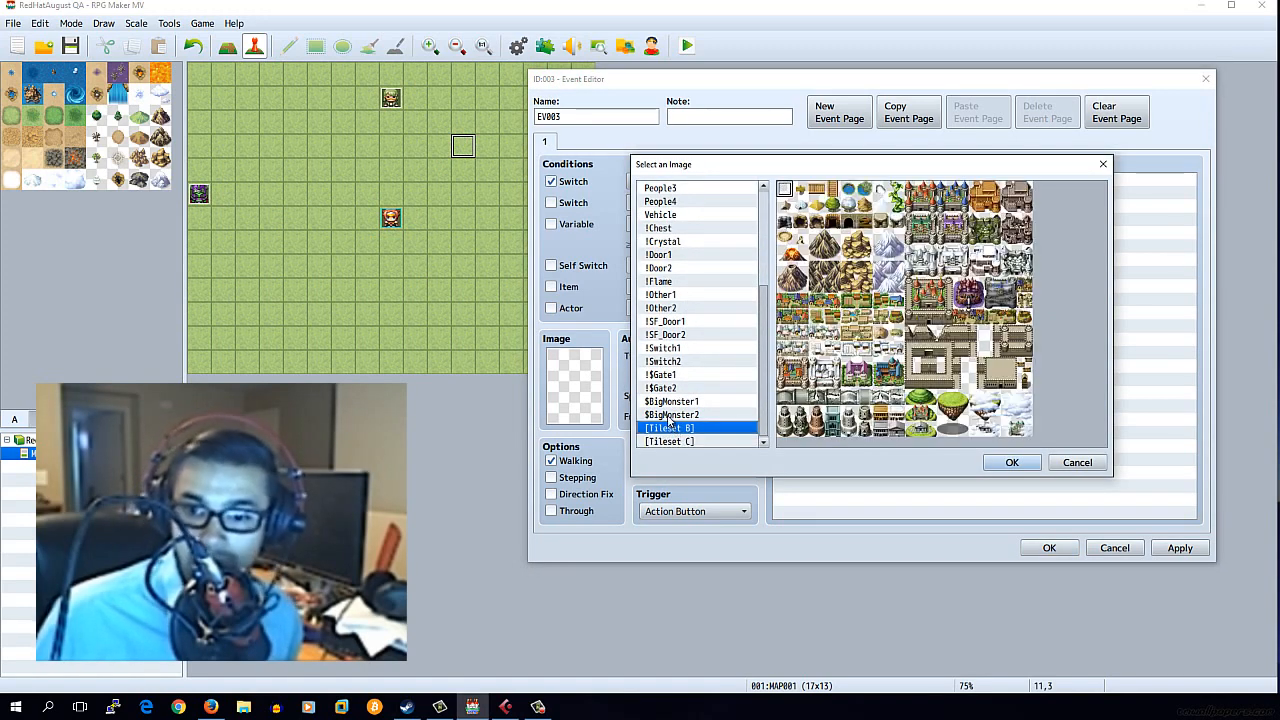
left_click(666, 389)
left_click(666, 361)
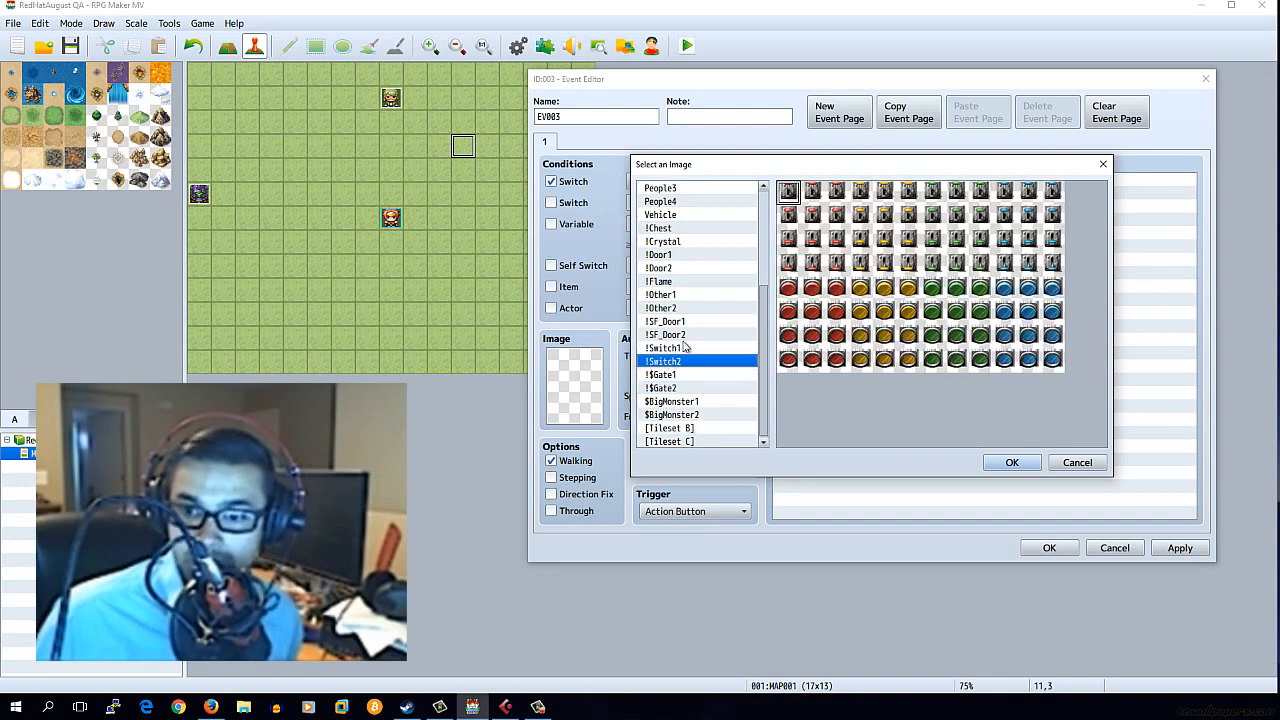
left_click(680, 350)
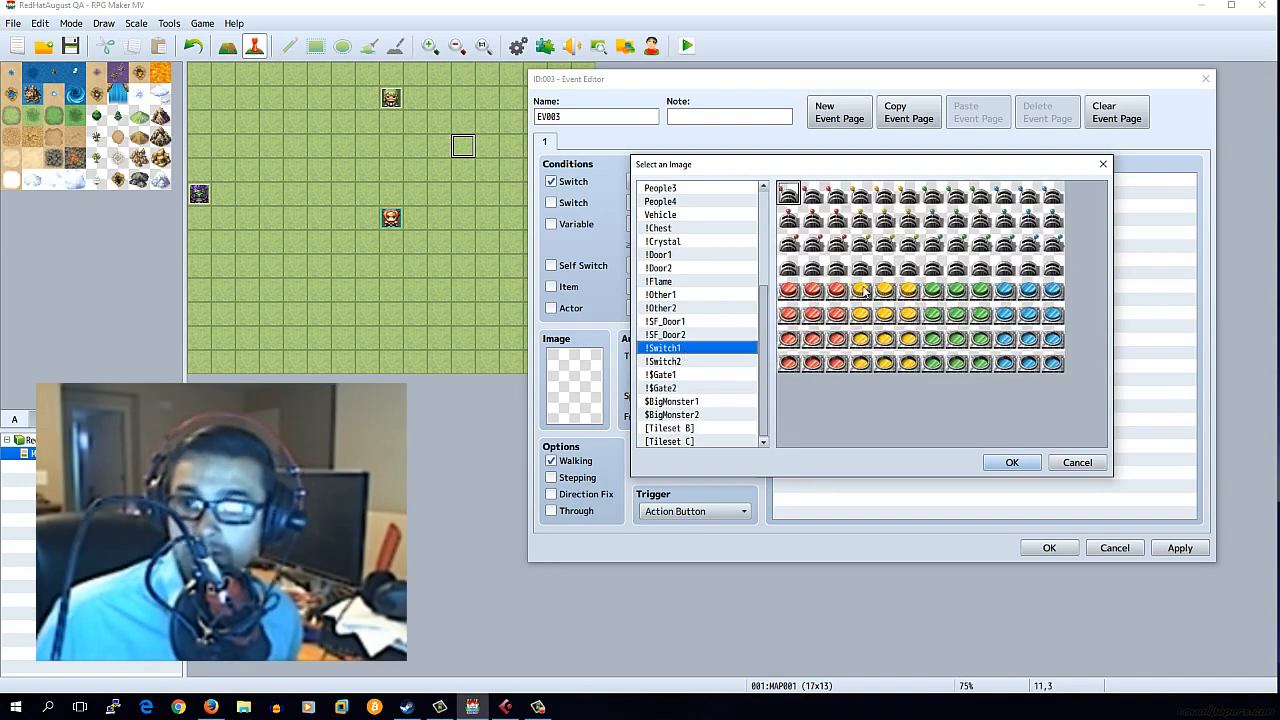
double_click(790, 194)
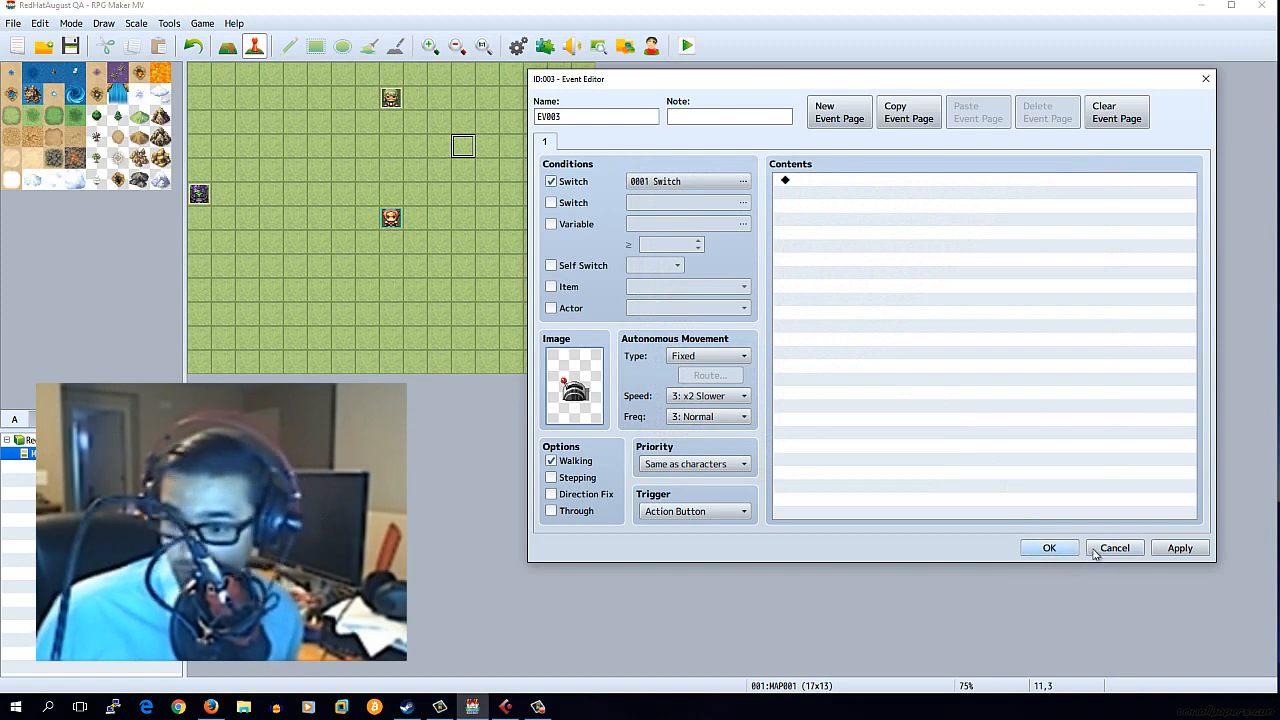
left_click(1046, 548)
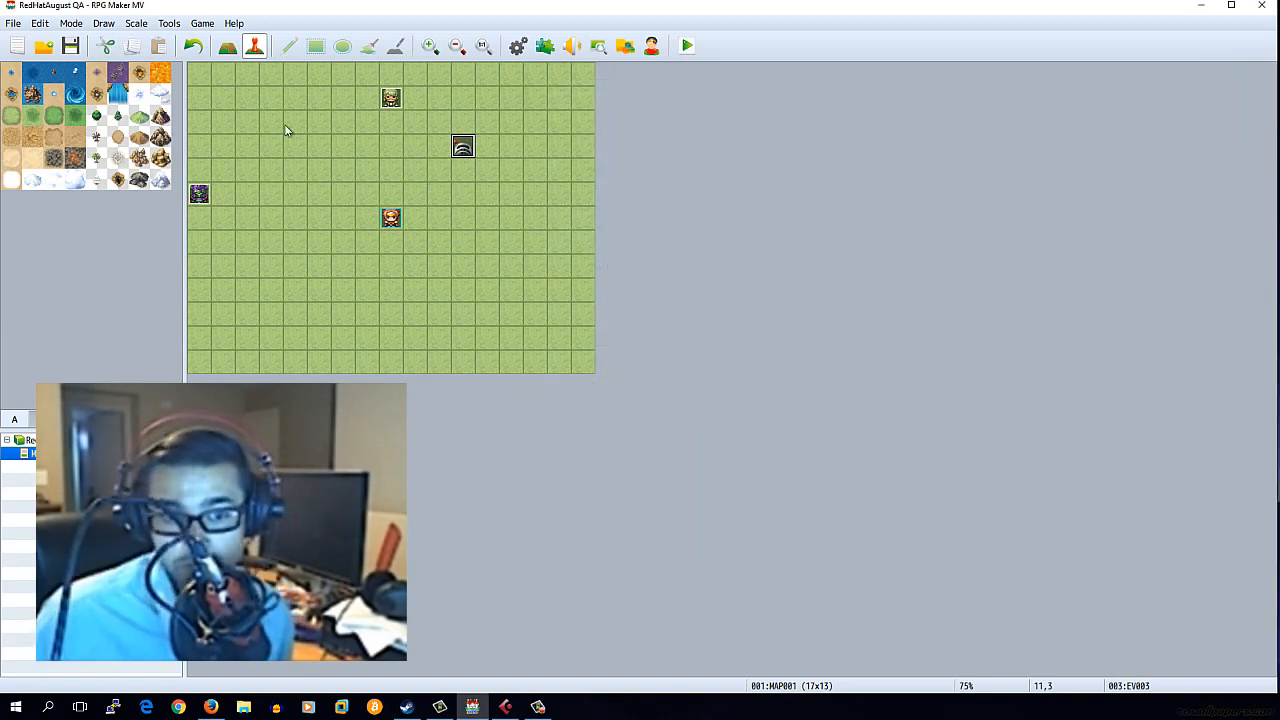
Step: Playtest a new game, walking the party to both hidden event spots and talking to the green-haired character, and close the game
left_click(688, 46)
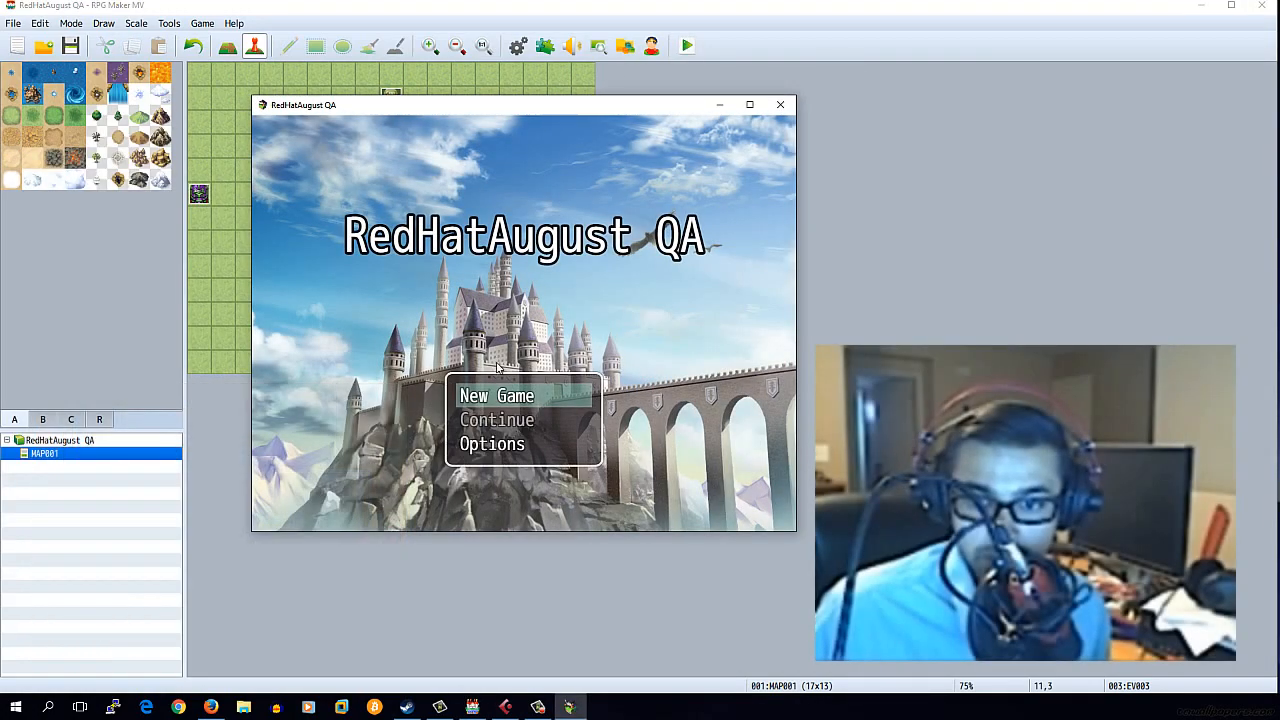
left_click(518, 400)
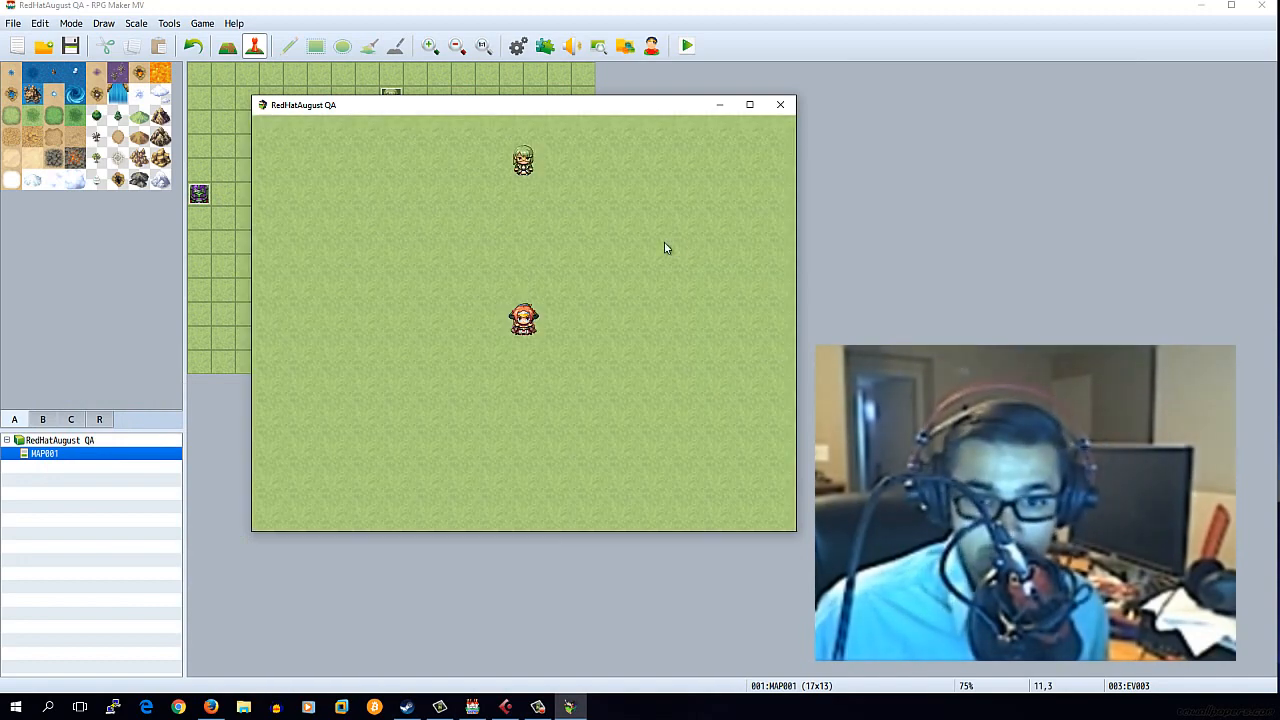
left_click(265, 320)
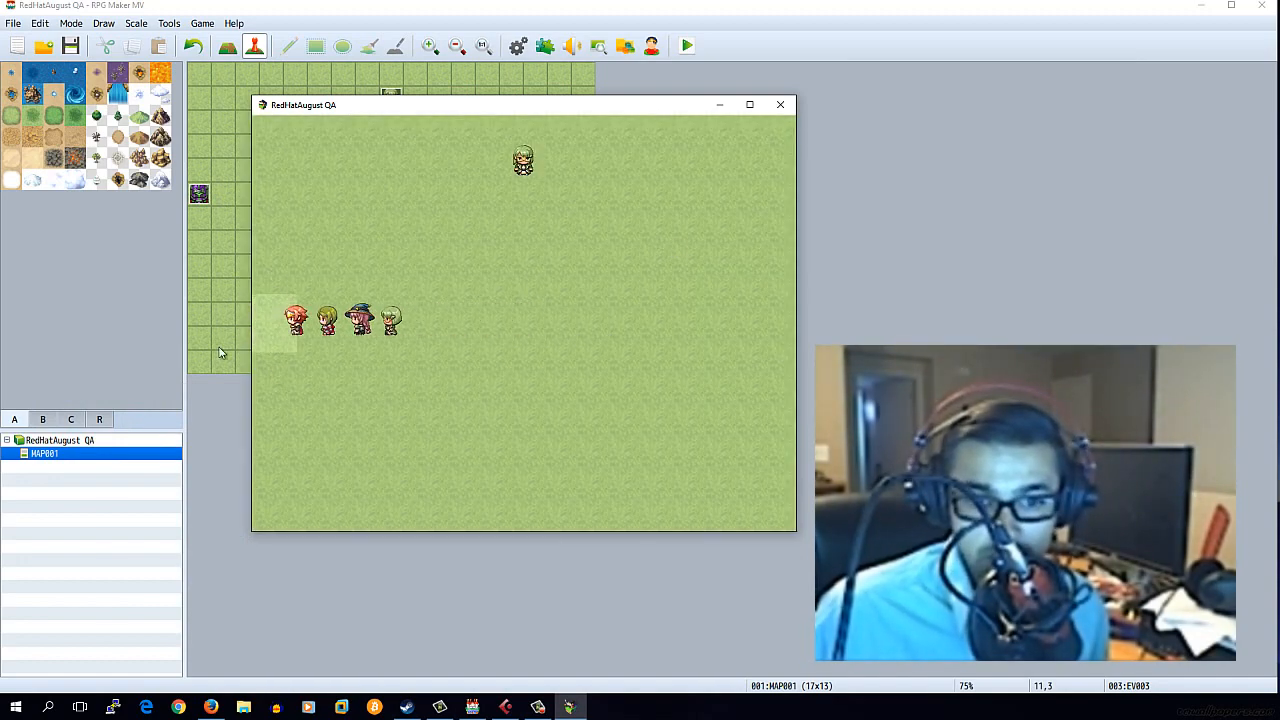
left_click(682, 160)
left_click(690, 196)
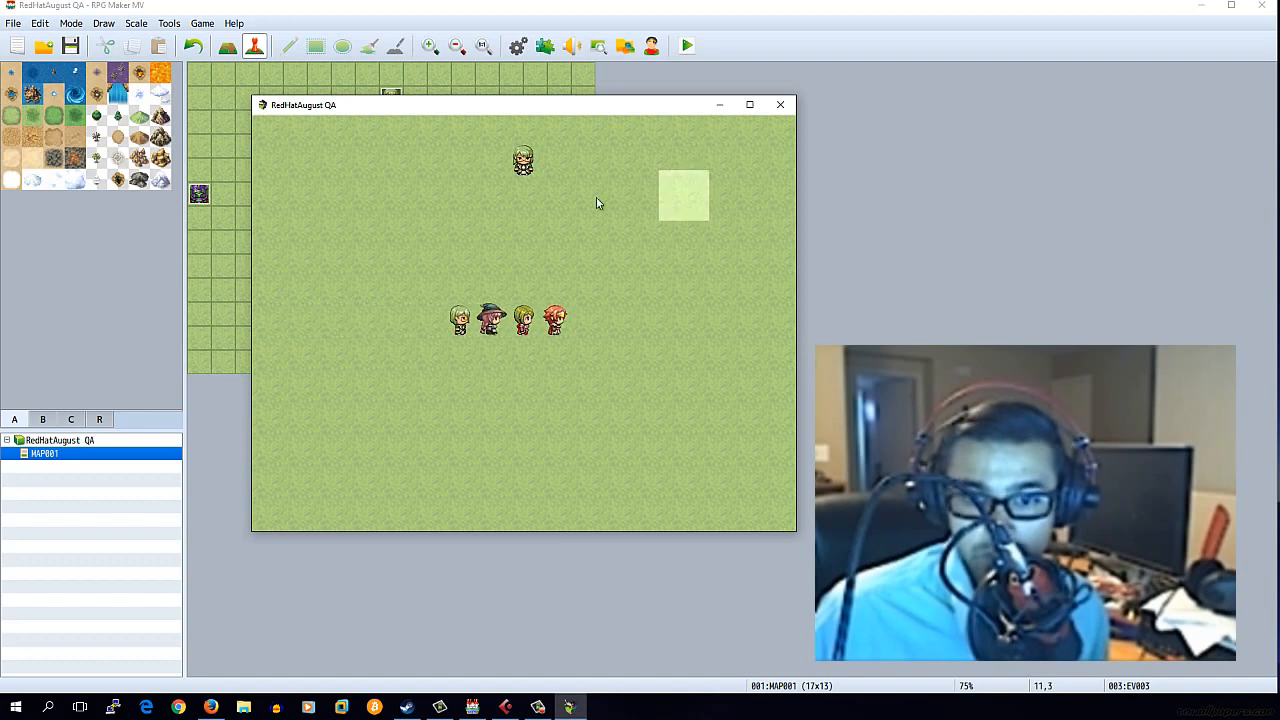
left_click(530, 169)
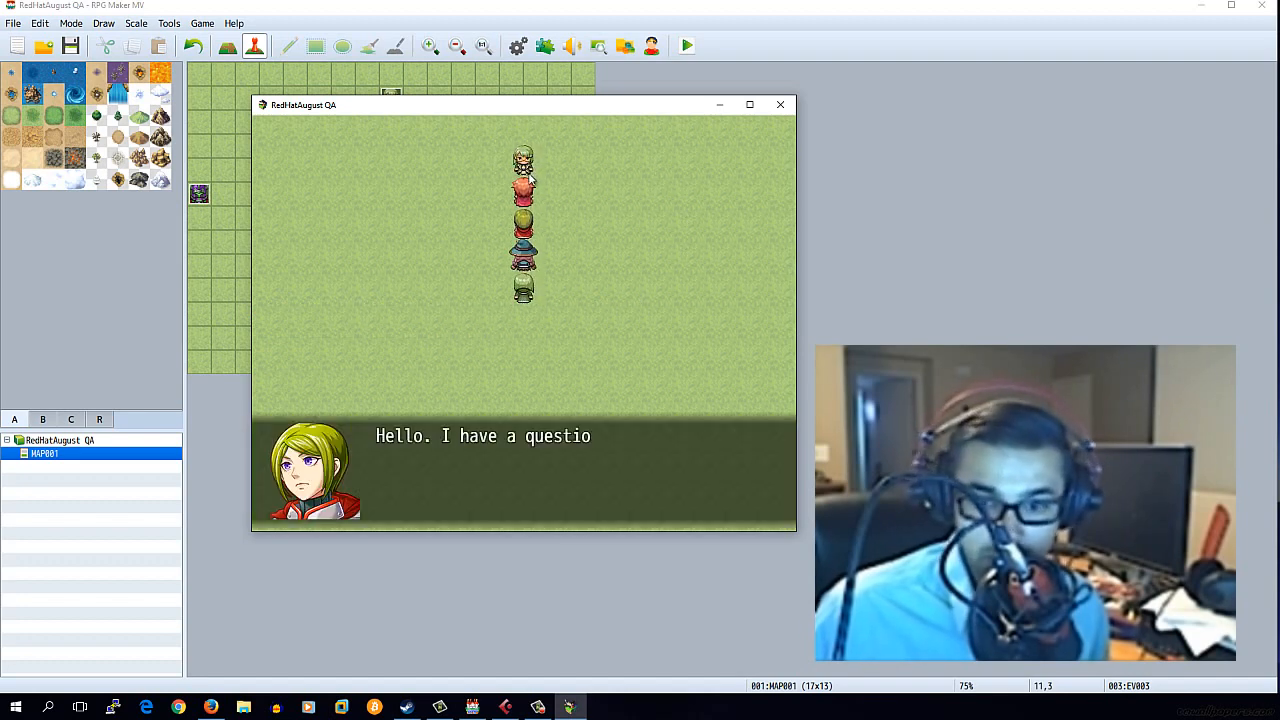
left_click(576, 366)
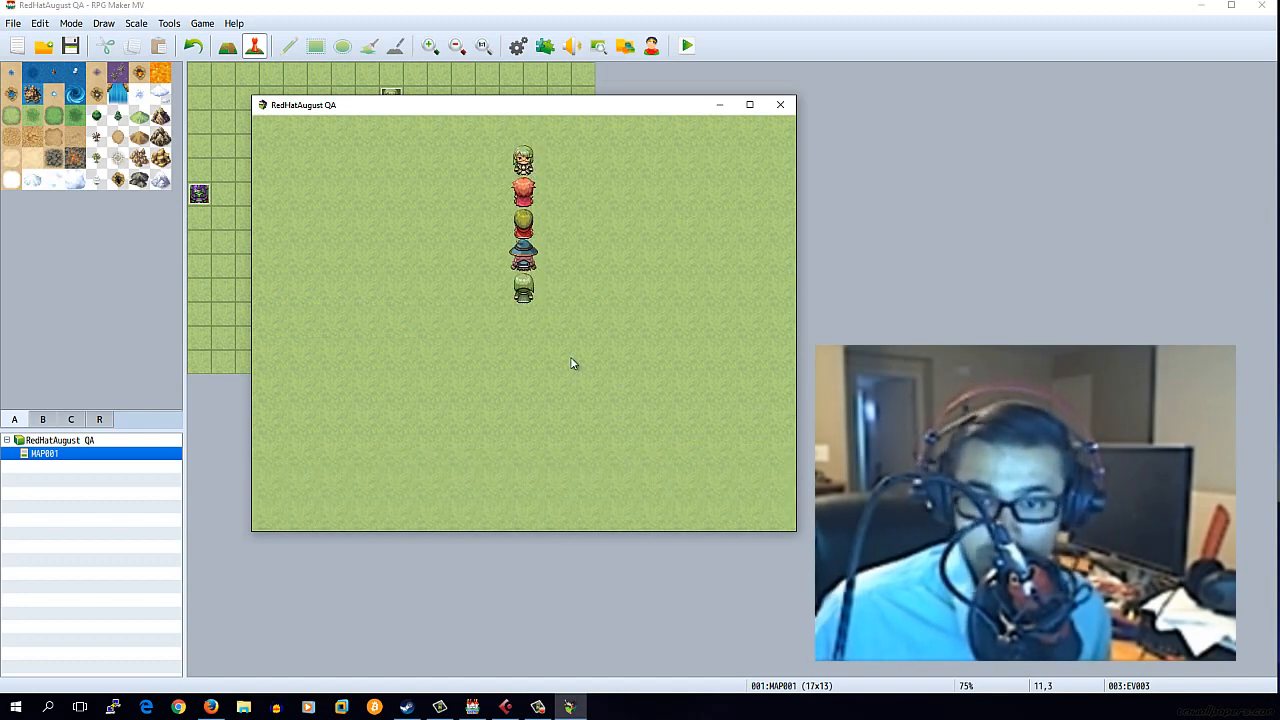
left_click(780, 104)
Step: Add a plugin command reading "question 1 Hello 1 Hi" below the text in the green-haired character's event EV001
left_click(391, 97)
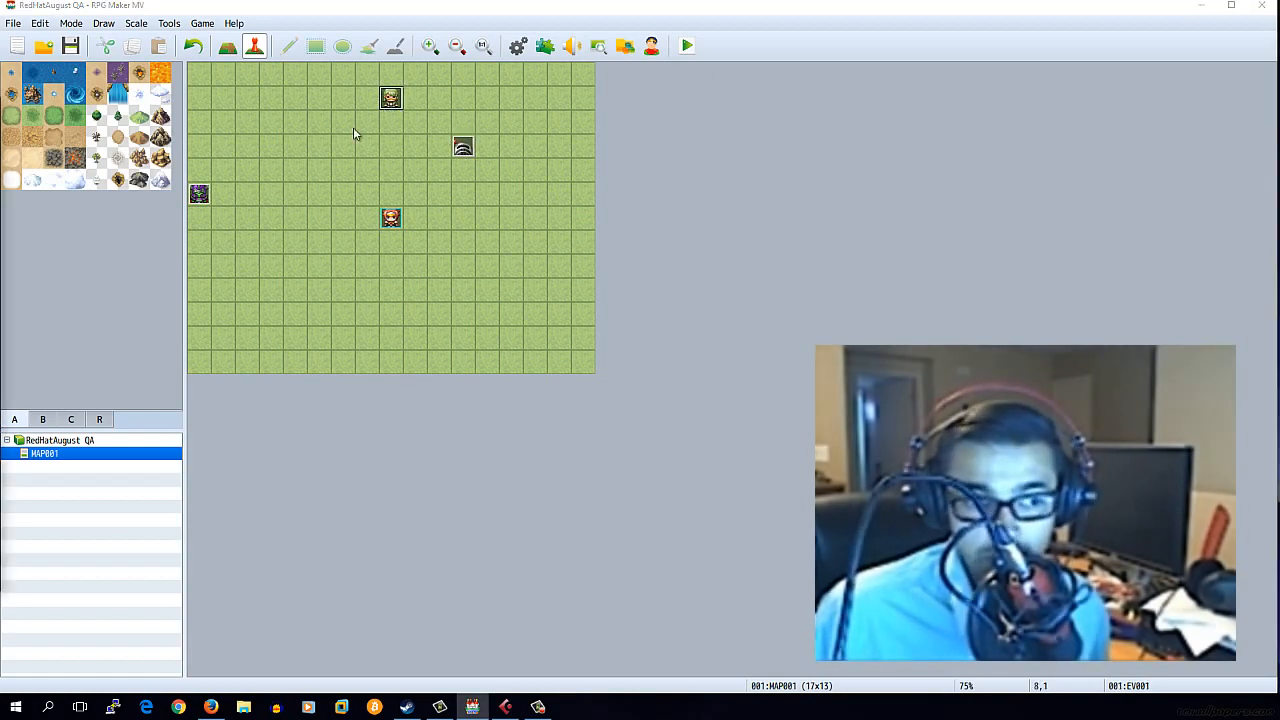
double_click(391, 97)
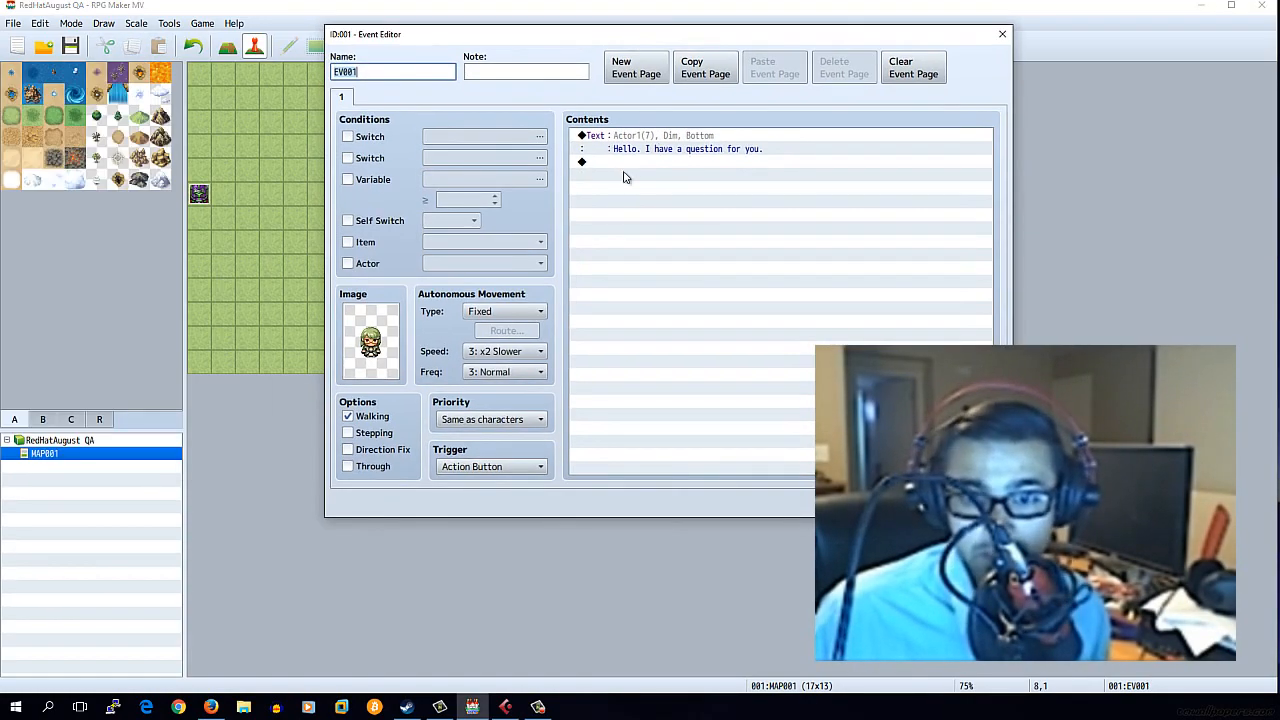
left_click_drag(621, 41, 804, 50)
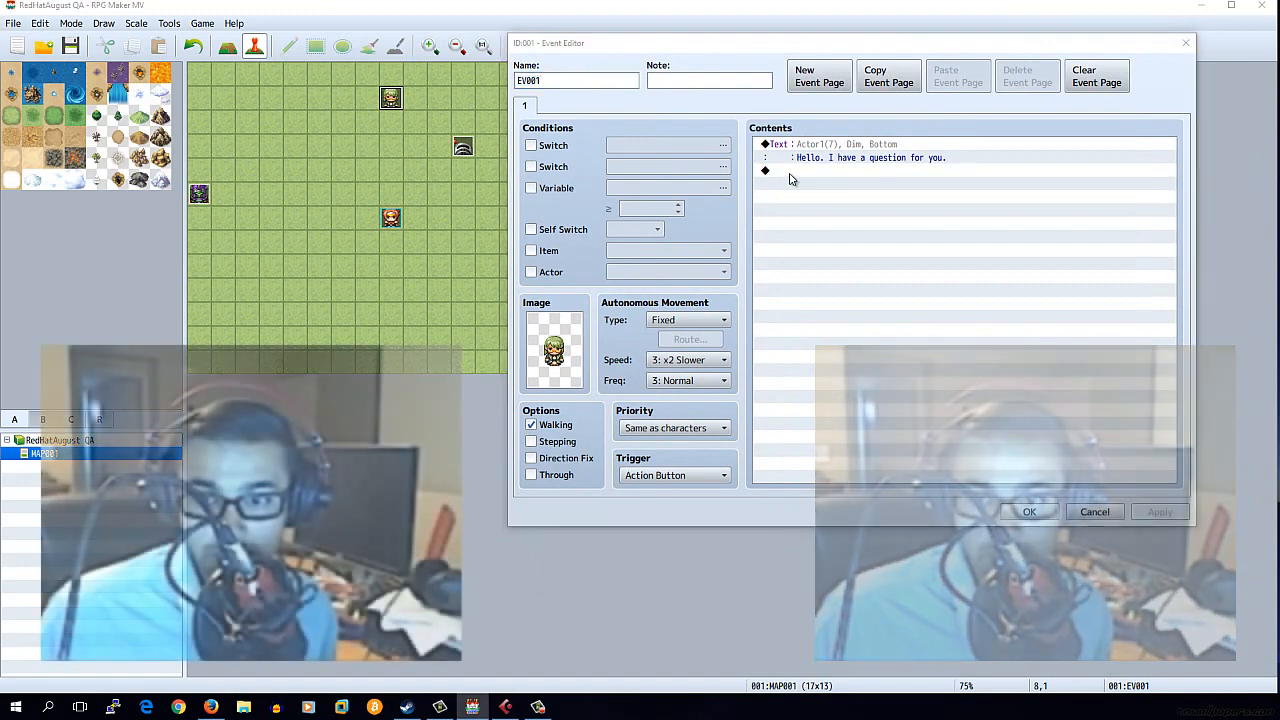
double_click(789, 171)
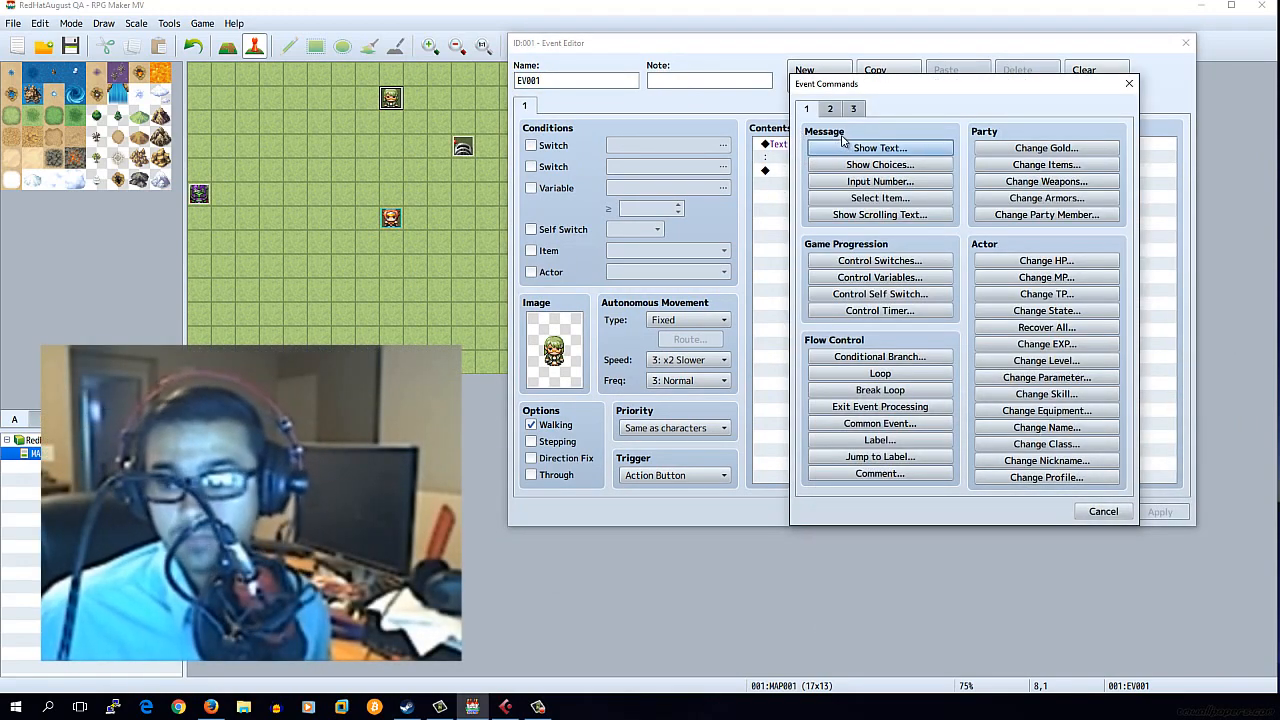
left_click(860, 110)
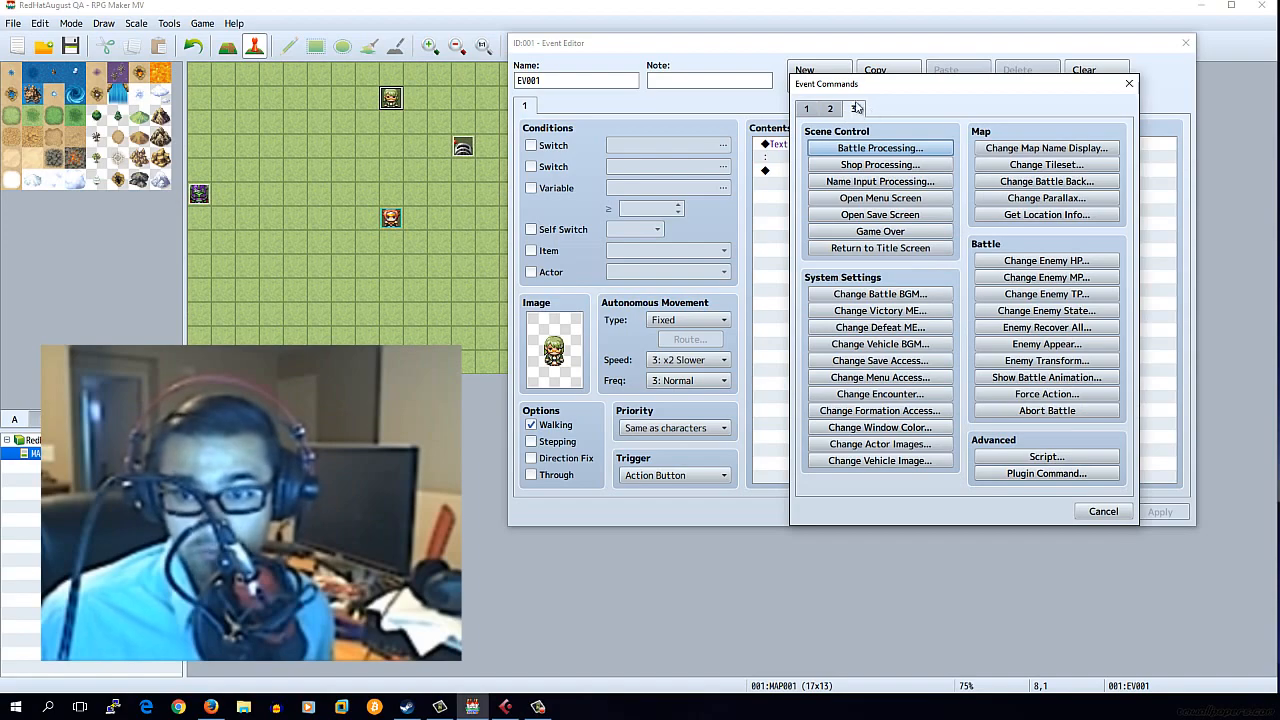
left_click(1024, 474)
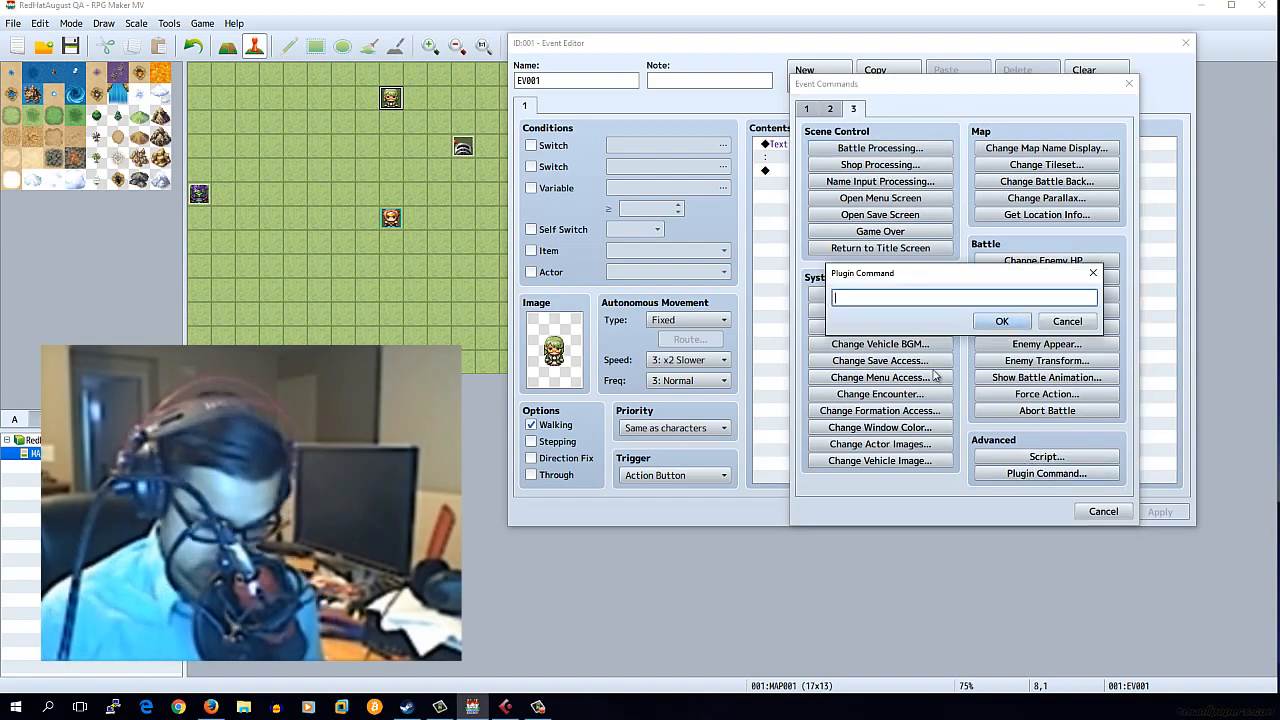
type("question 1 Hello 1 Hi")
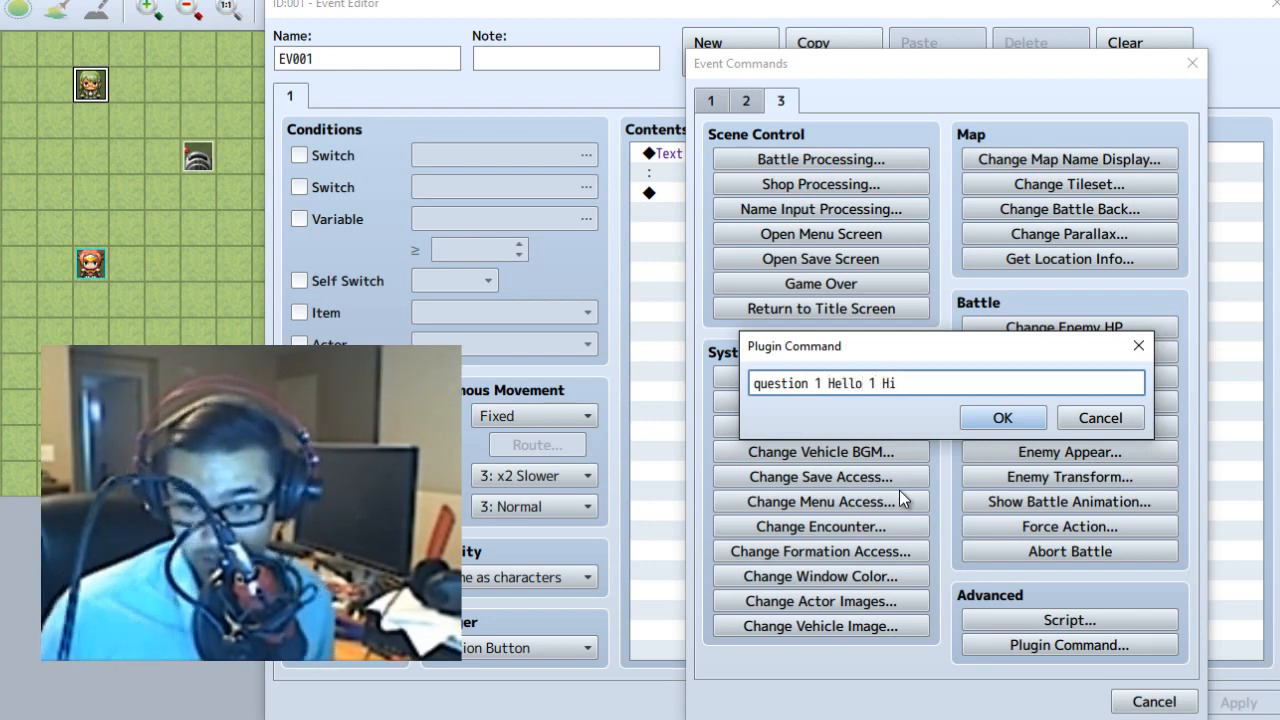
Step: Highlight the arguments 1, Hello and the second 1 in the question command to examine each part
left_click(820, 388)
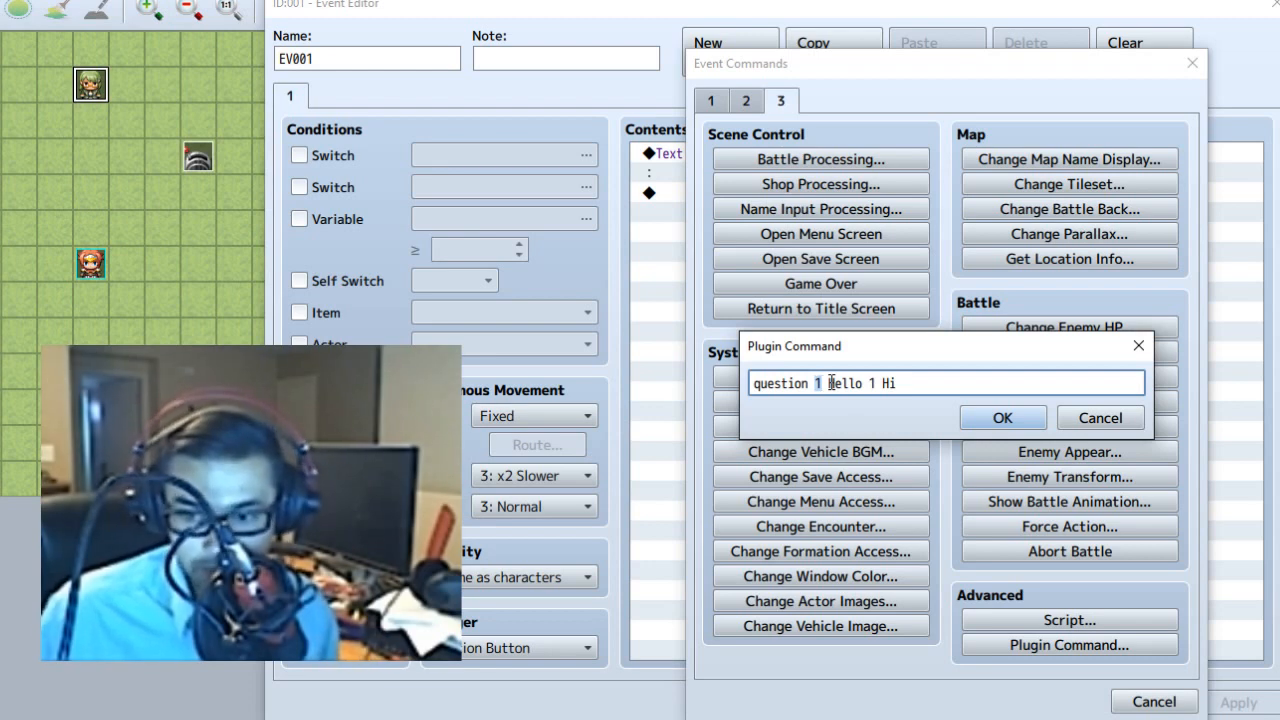
left_click_drag(828, 383, 865, 386)
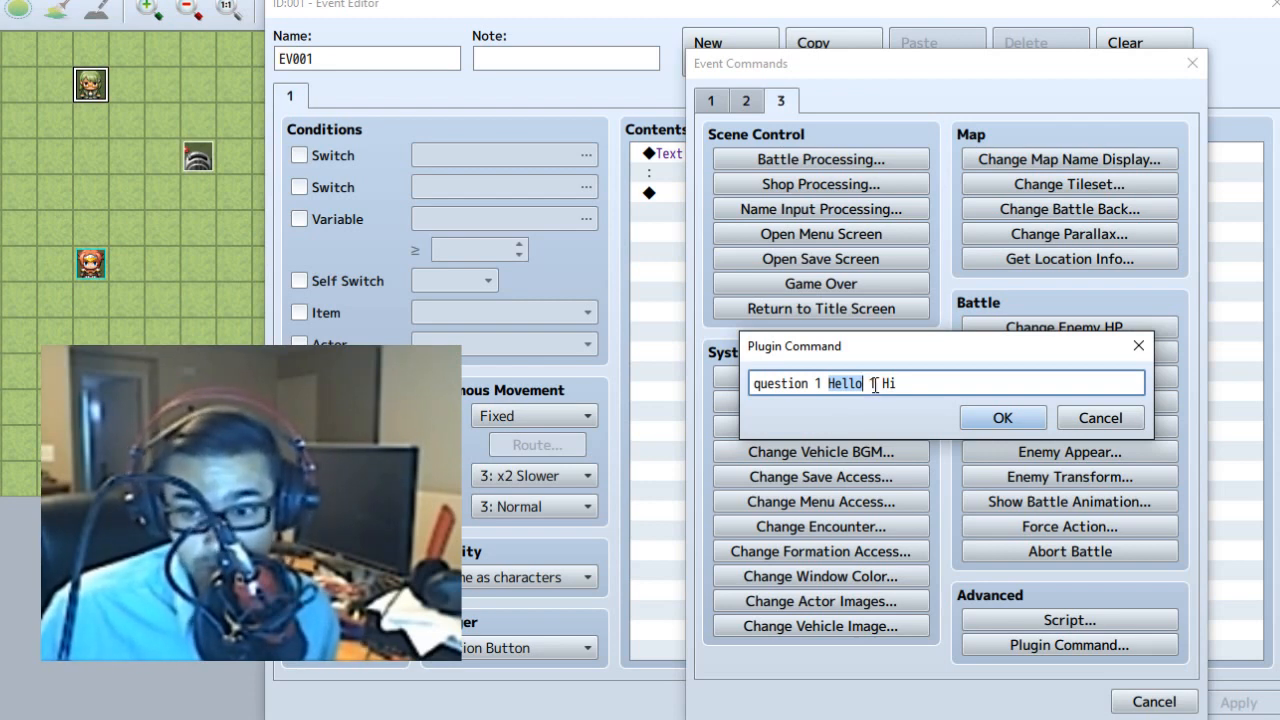
left_click(873, 384)
double_click(873, 384)
right_click(873, 384)
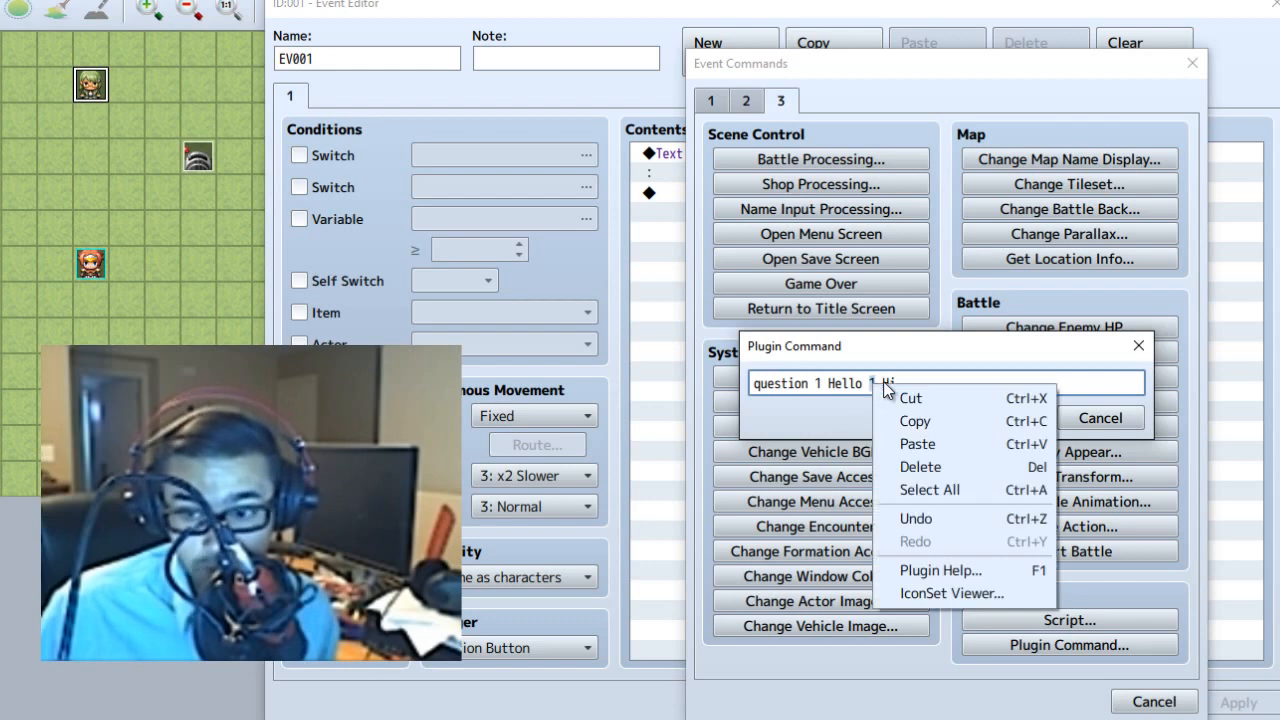
left_click(884, 384)
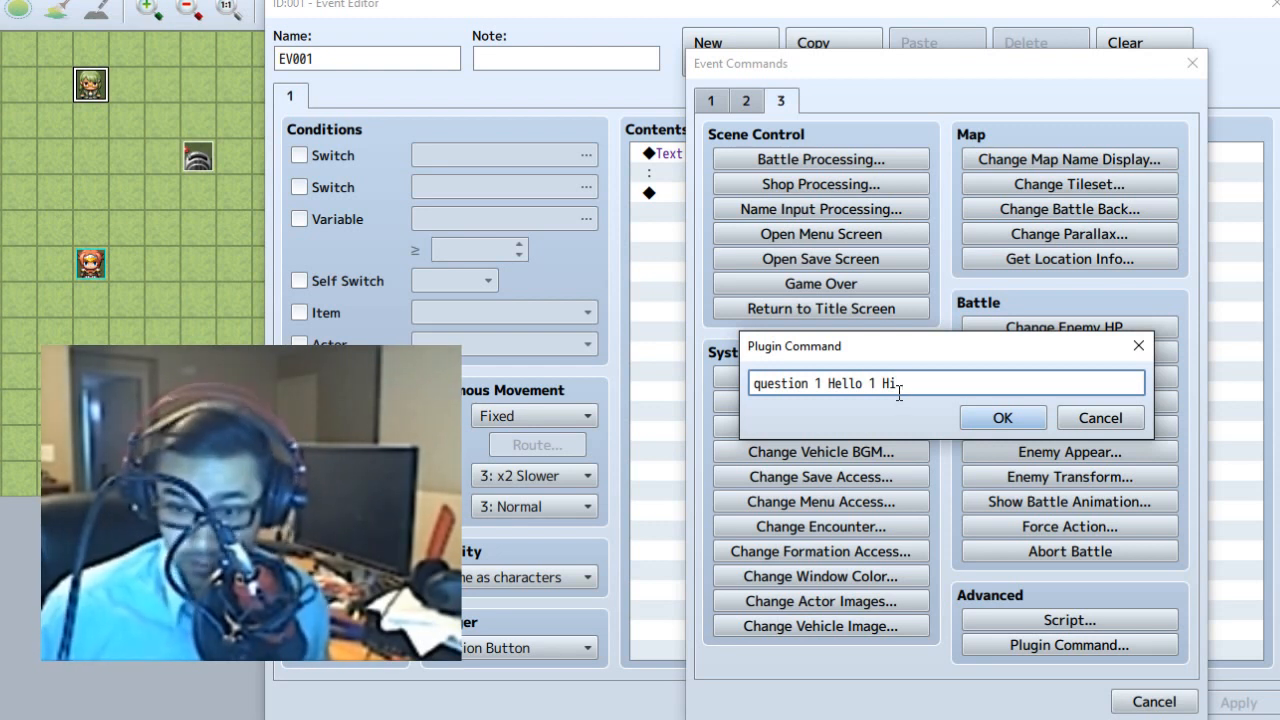
Step: Extend the question command with the correct-answer part "2 Great Job!! 1 true"
type("2 Gr")
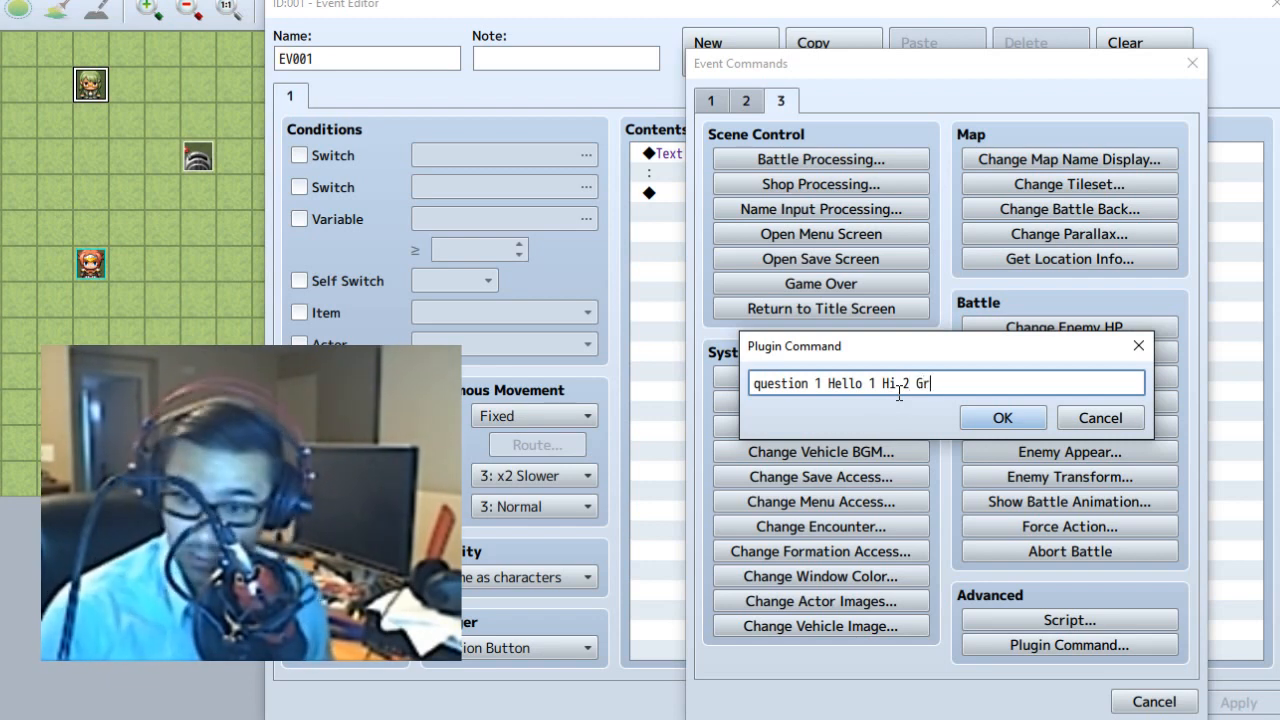
type("eat Jov")
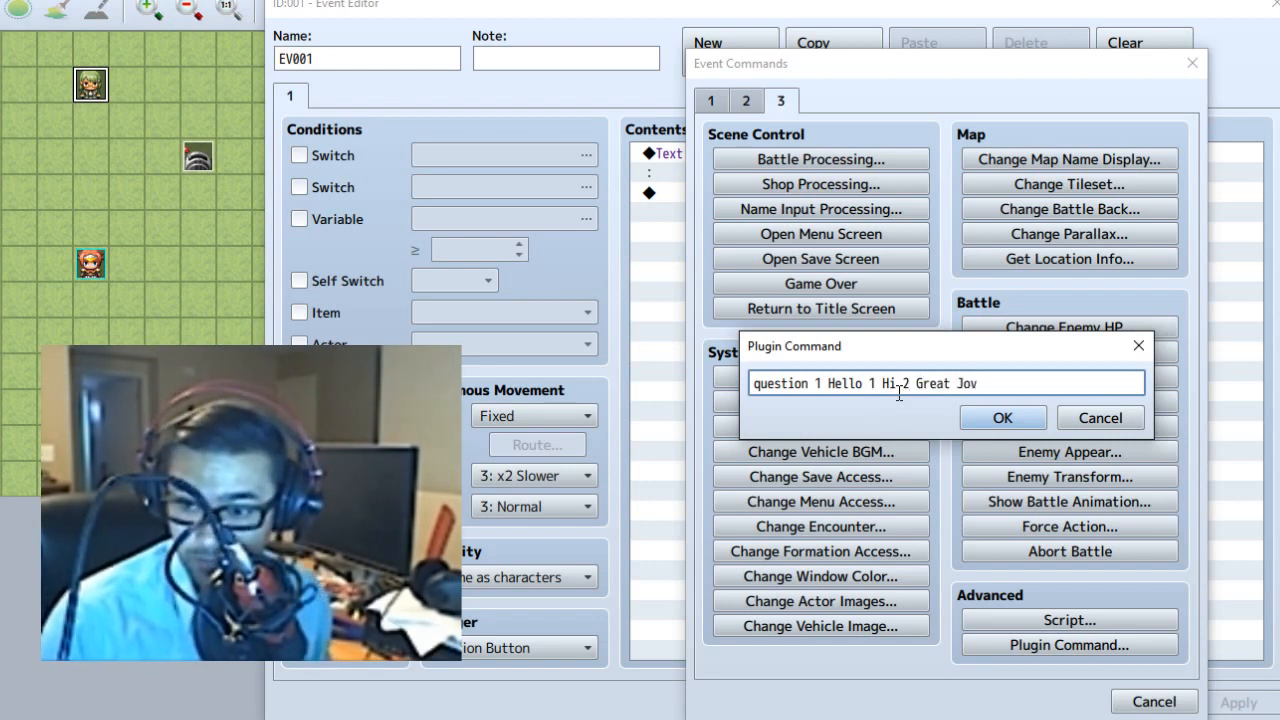
key("BackSpace")
type("b!! 1")
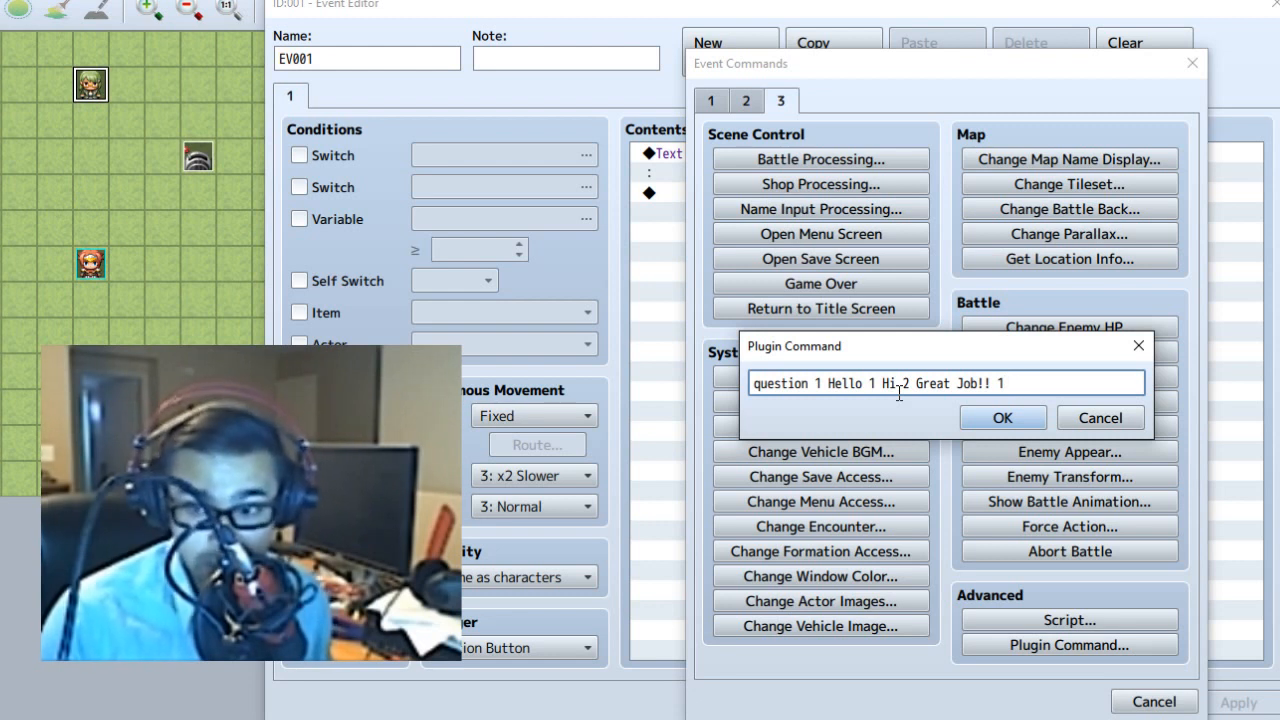
type("true")
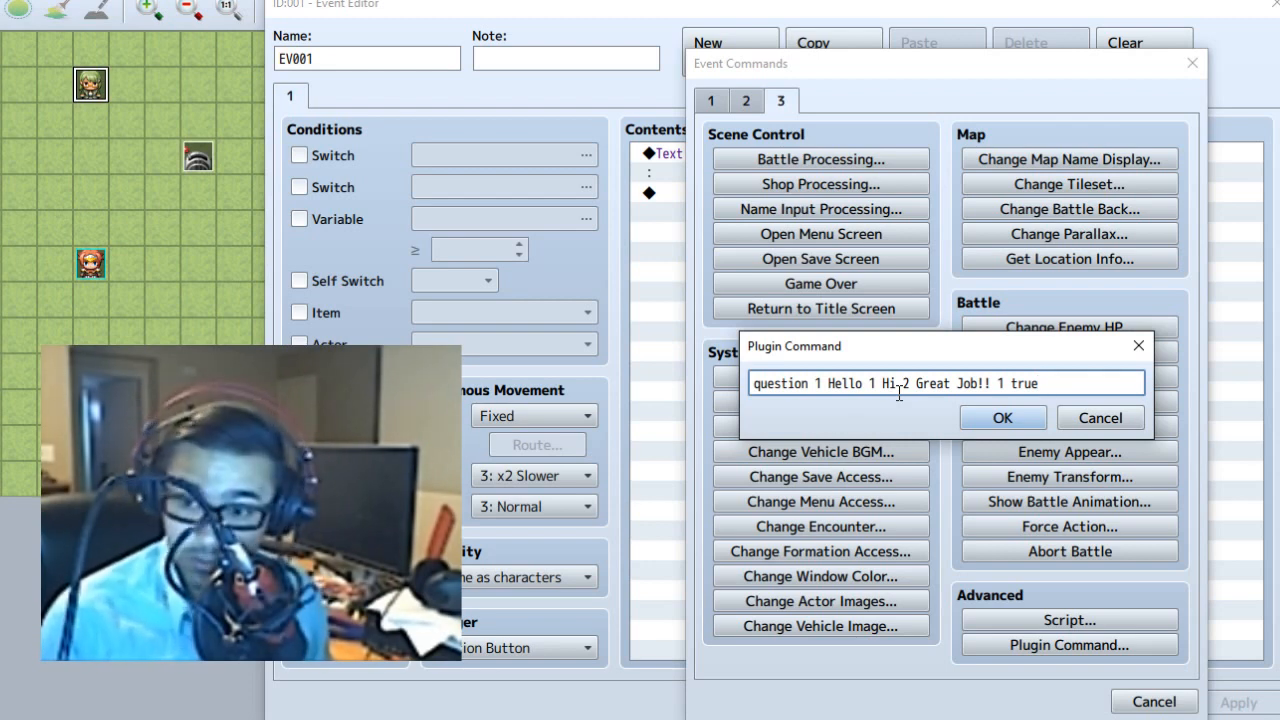
Step: Append the wrong-answer part "2 Not Quite... 2 true" to the question command, accept it and save the event
type("2")
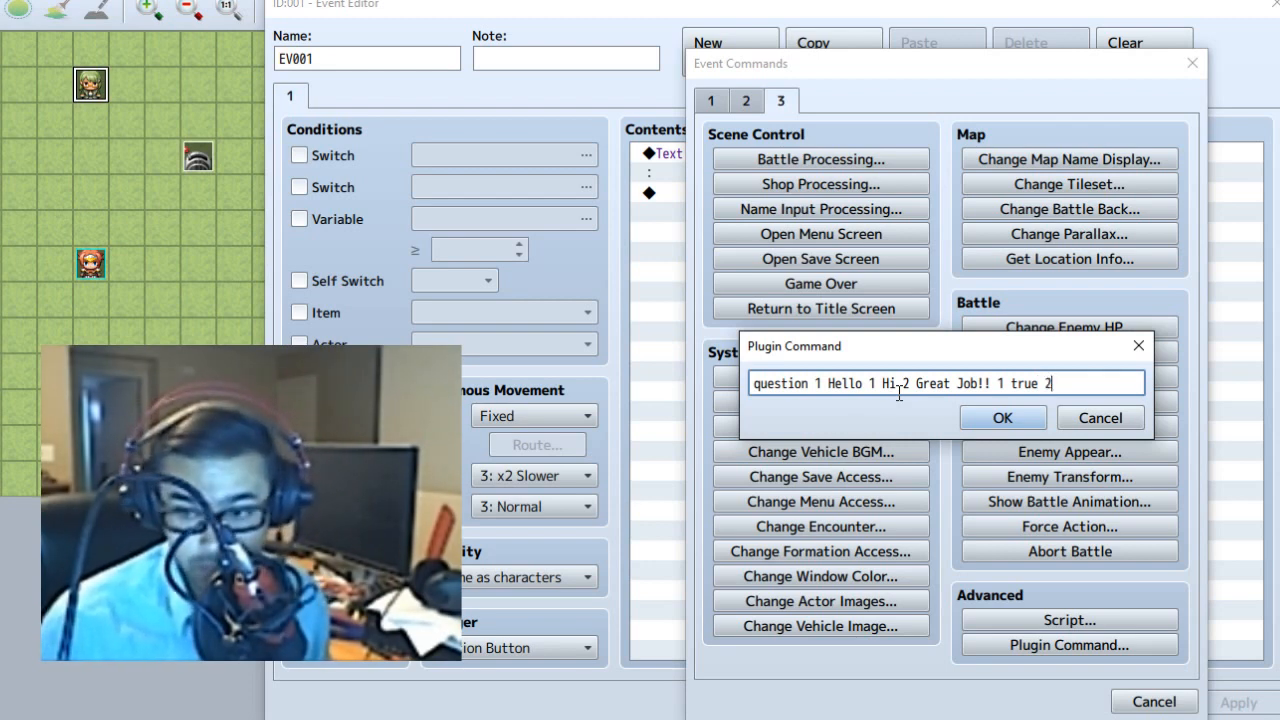
type(" Not Quite")
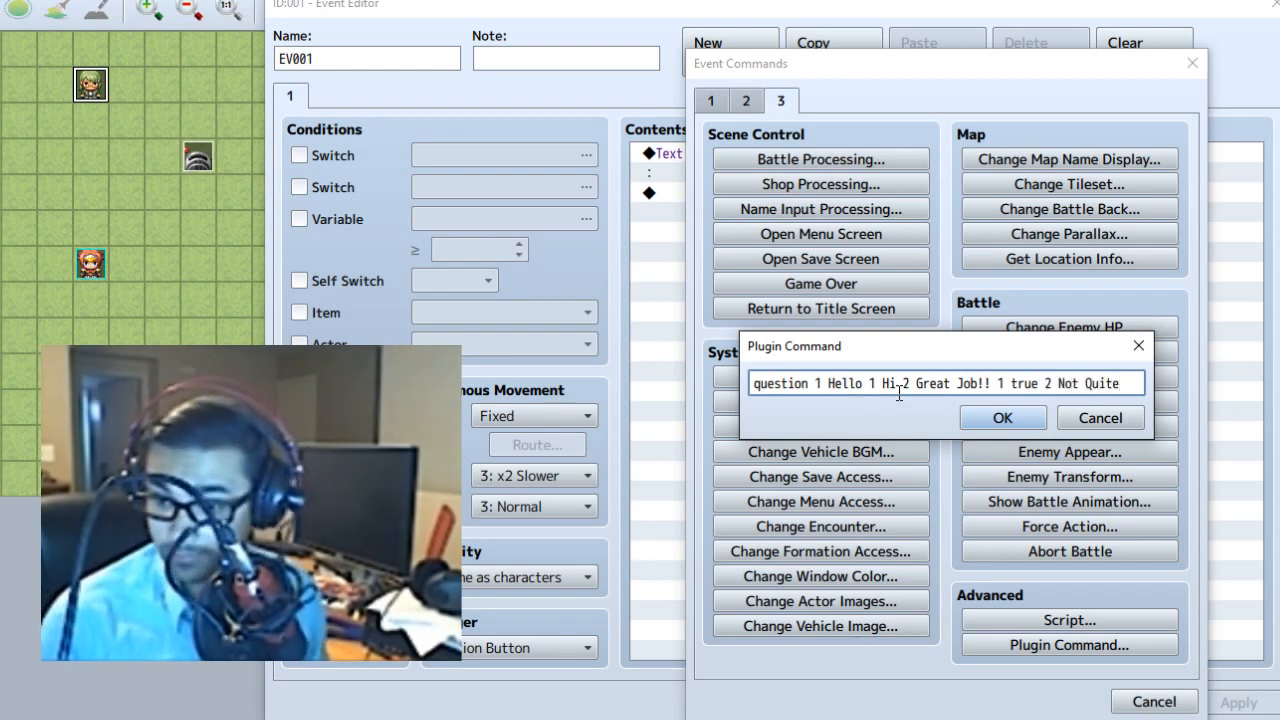
type("...")
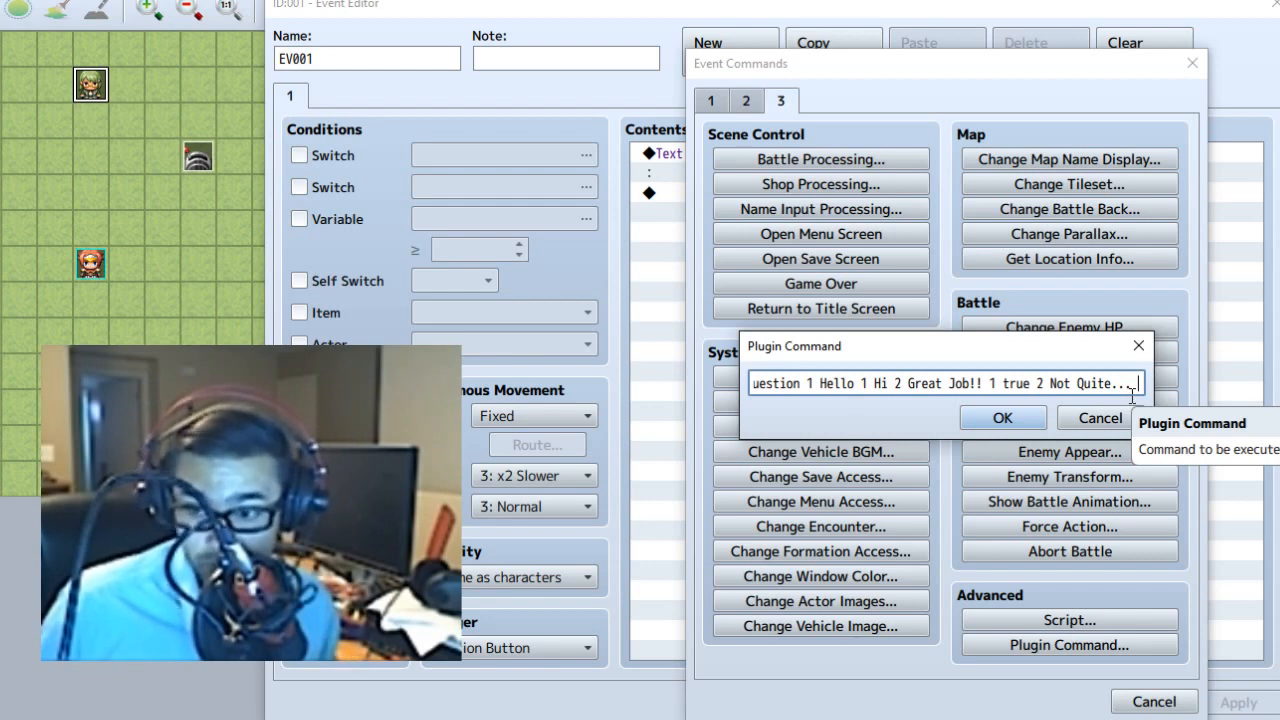
type("2")
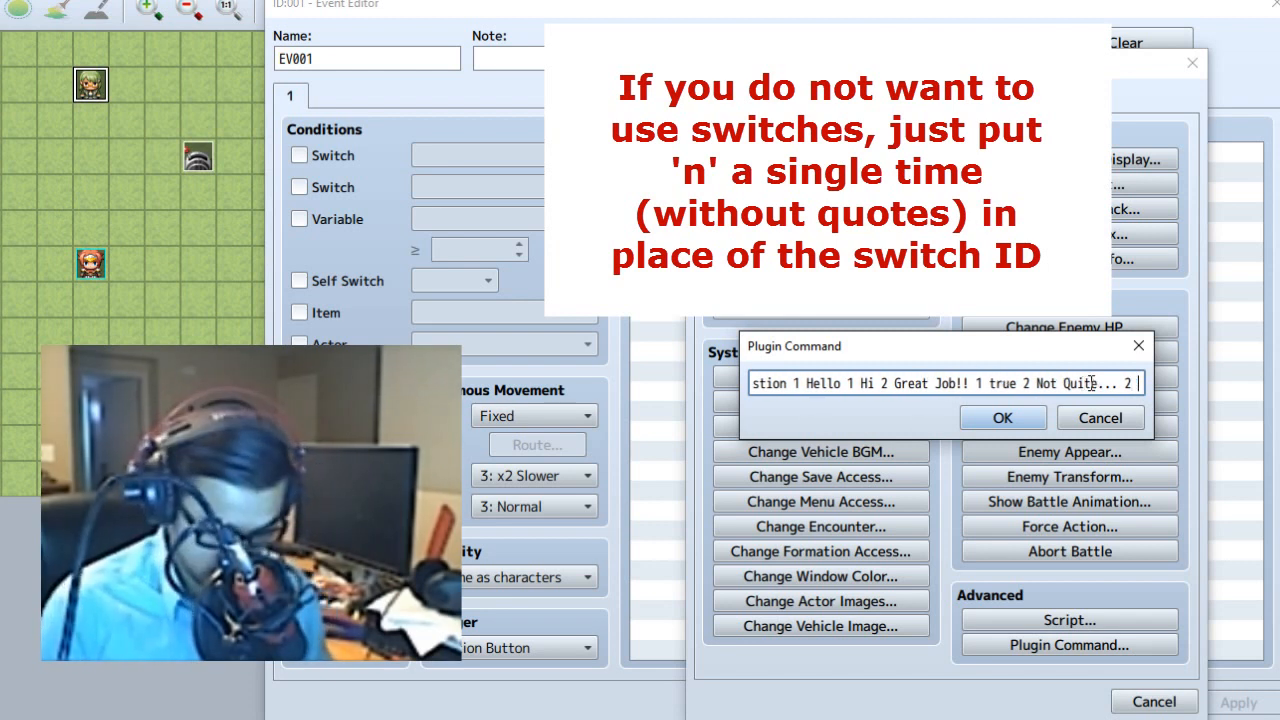
type(" true")
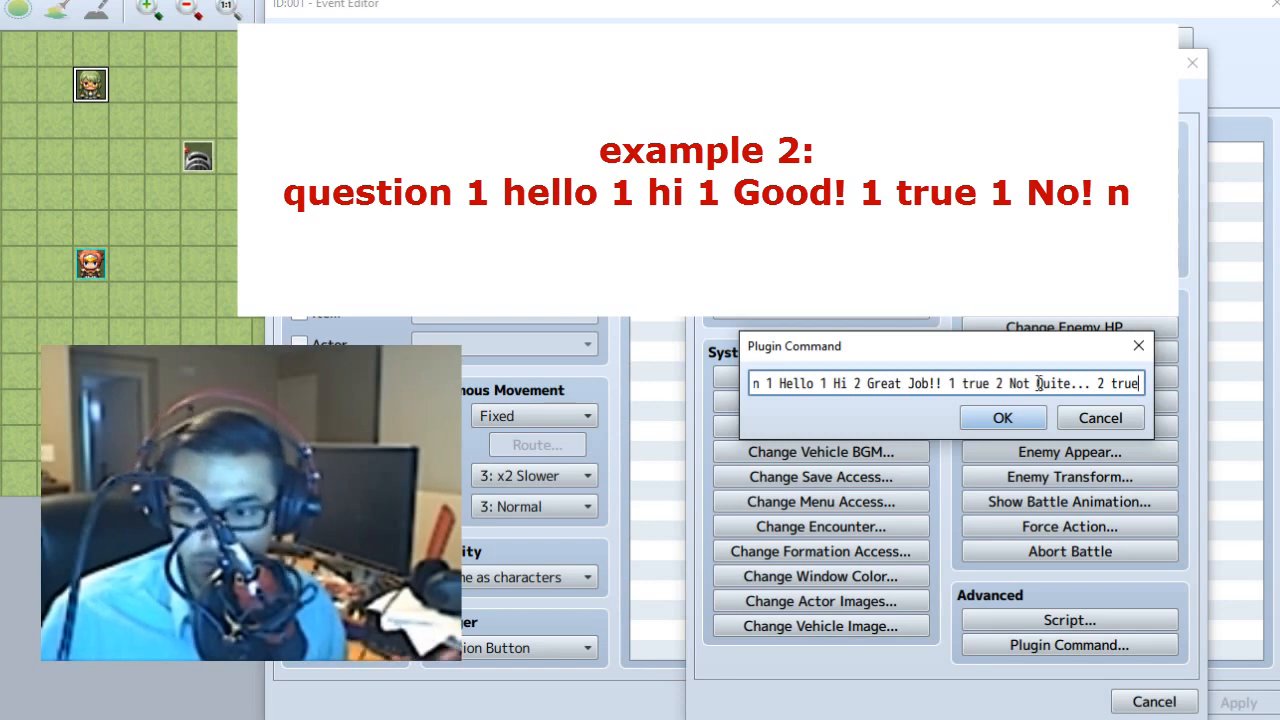
left_click(1003, 417)
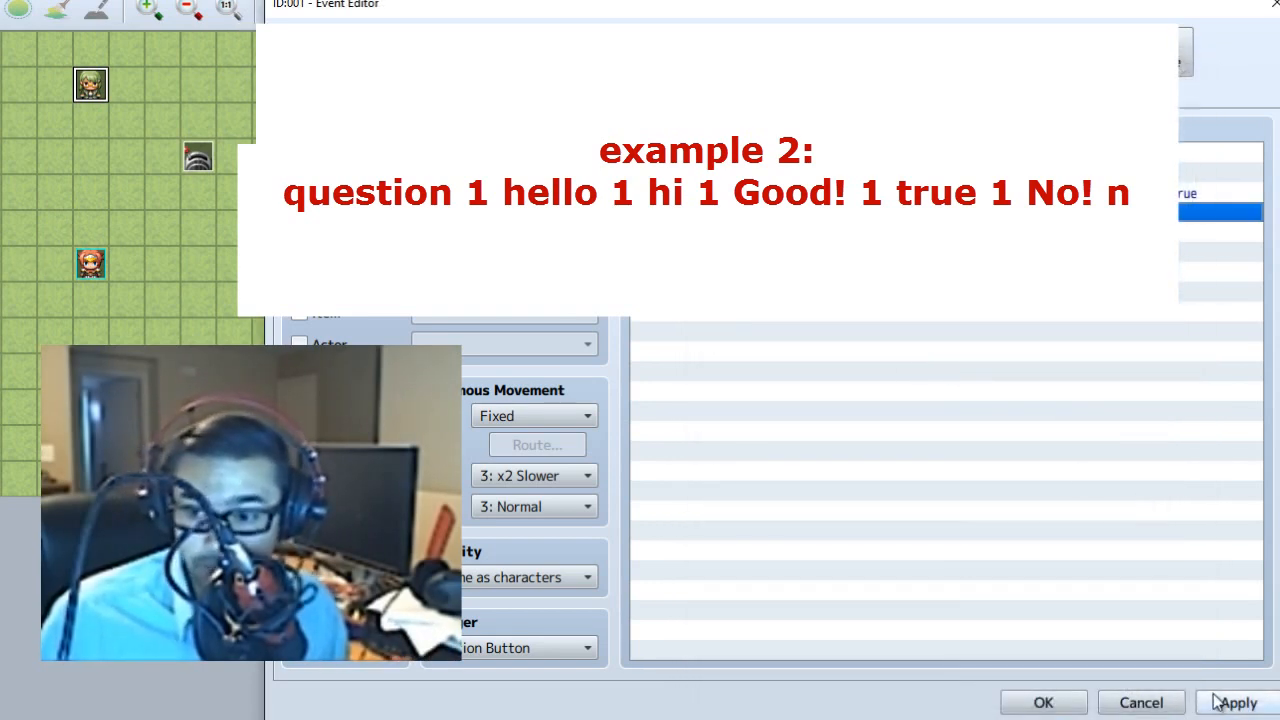
left_click(1043, 703)
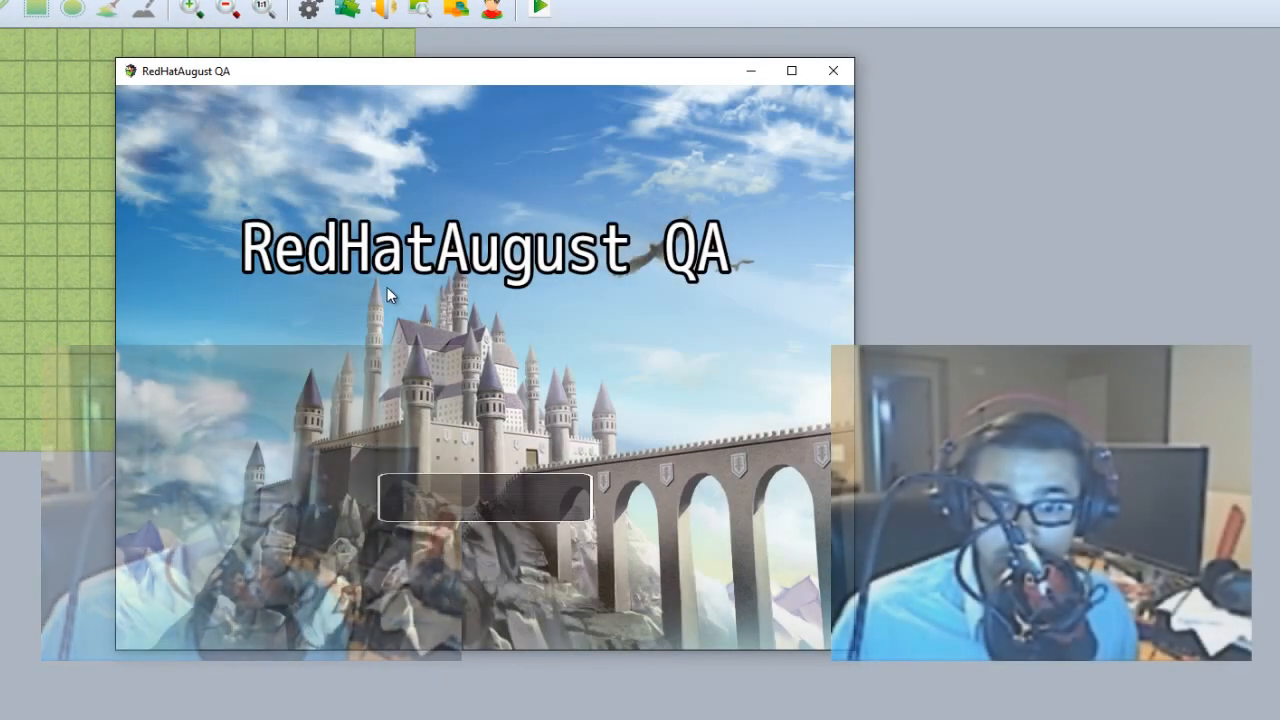
Step: Begin a new game in the playtest and walk the party to the green-haired character to start the conversation
left_click(458, 471)
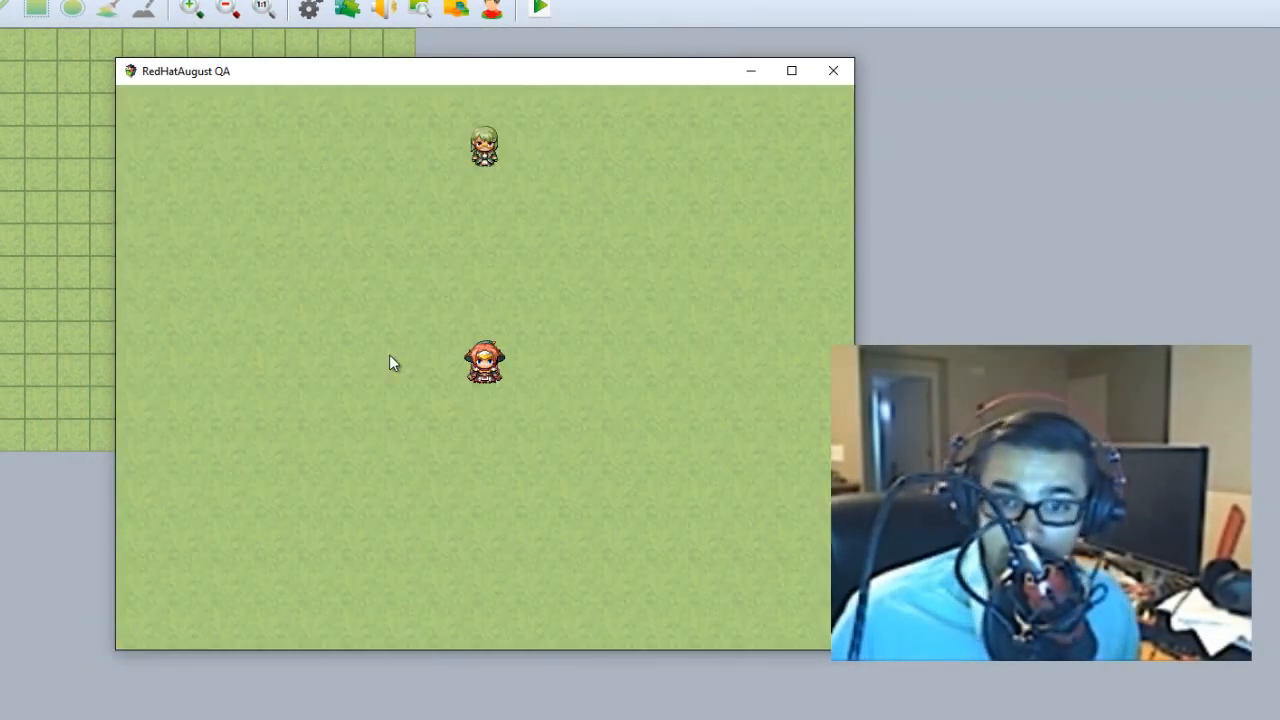
left_click(744, 158)
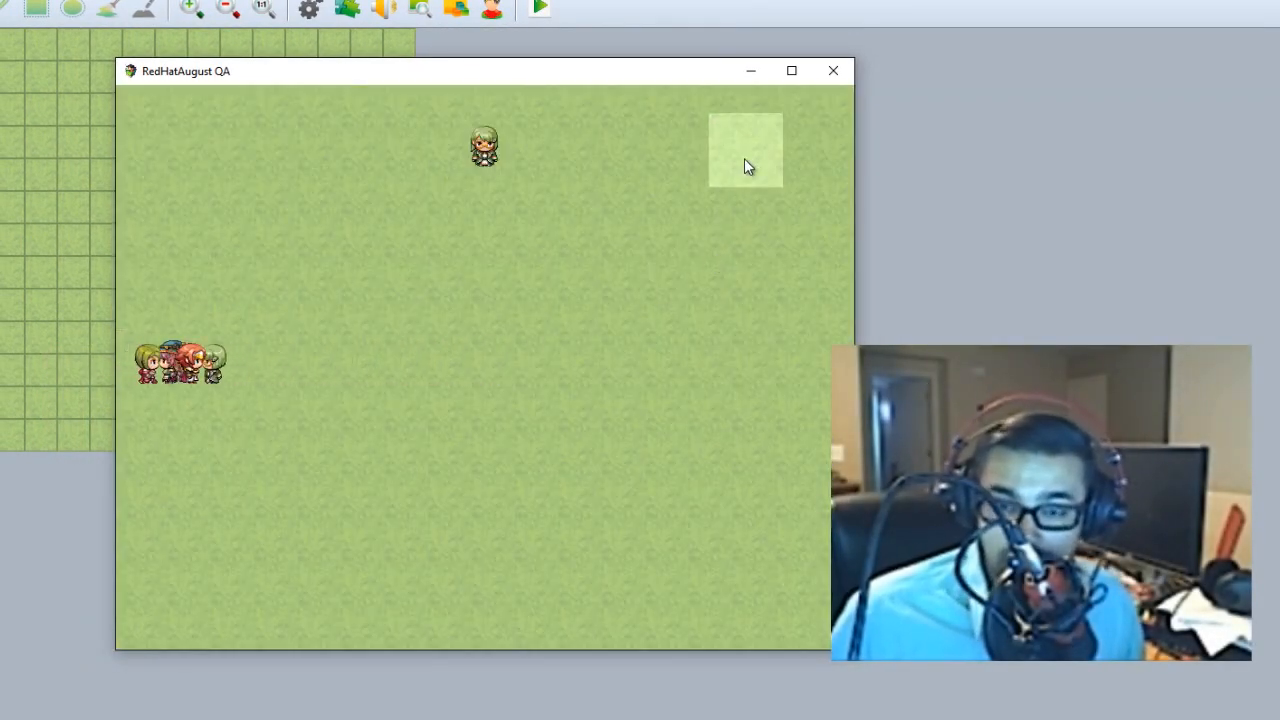
left_click(704, 196)
left_click(703, 322)
left_click(184, 364)
left_click(523, 237)
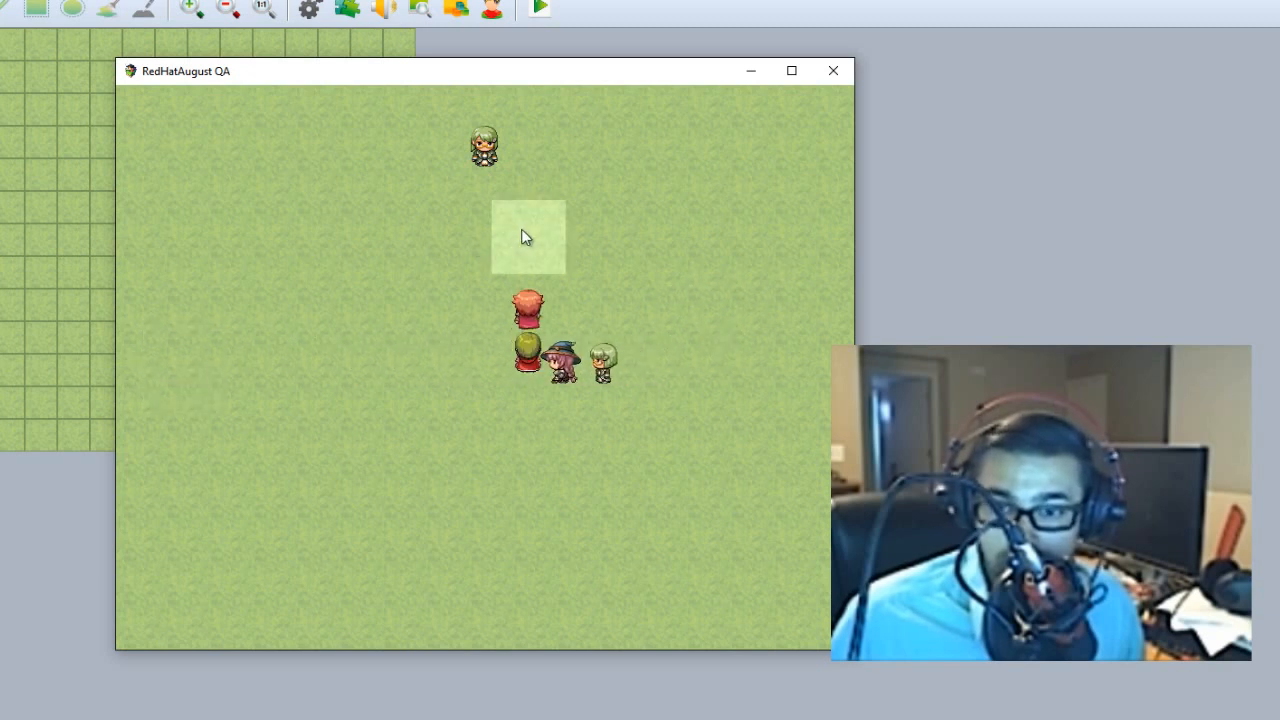
left_click(493, 171)
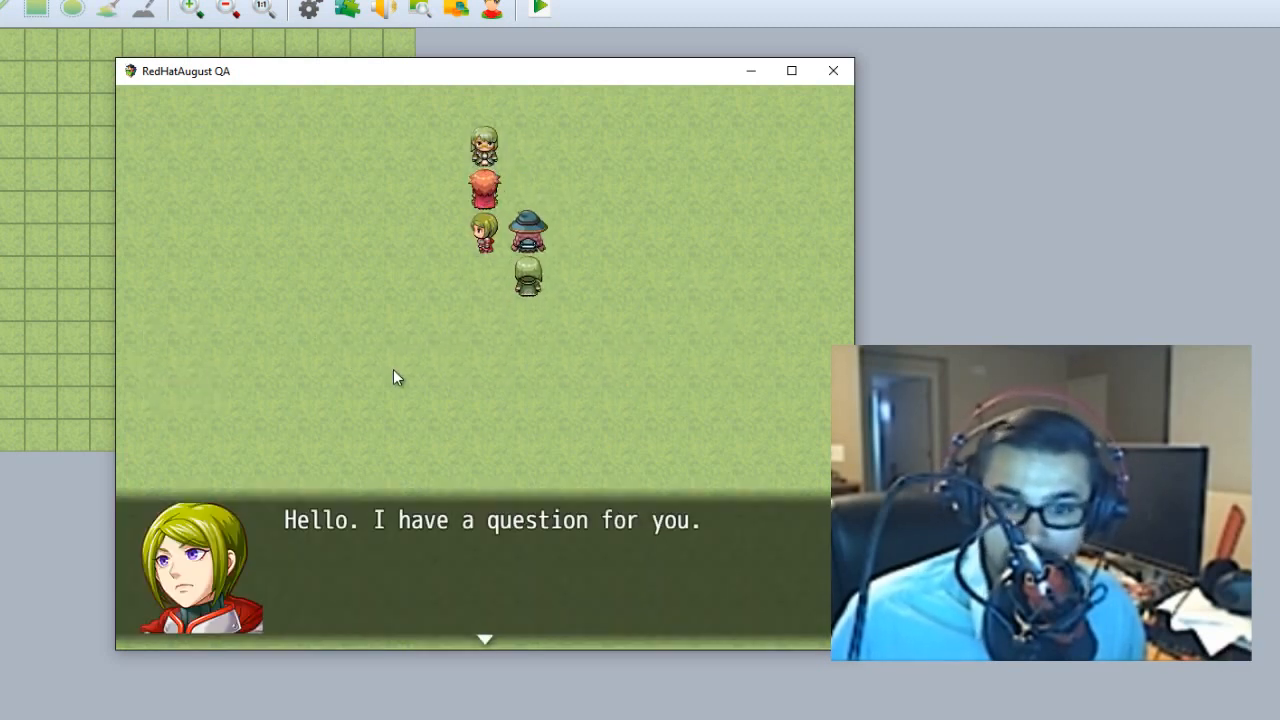
Step: Continue to the Hello question, test the wrong answer "l;kjasdf", and dismiss the resulting alert
left_click(464, 428)
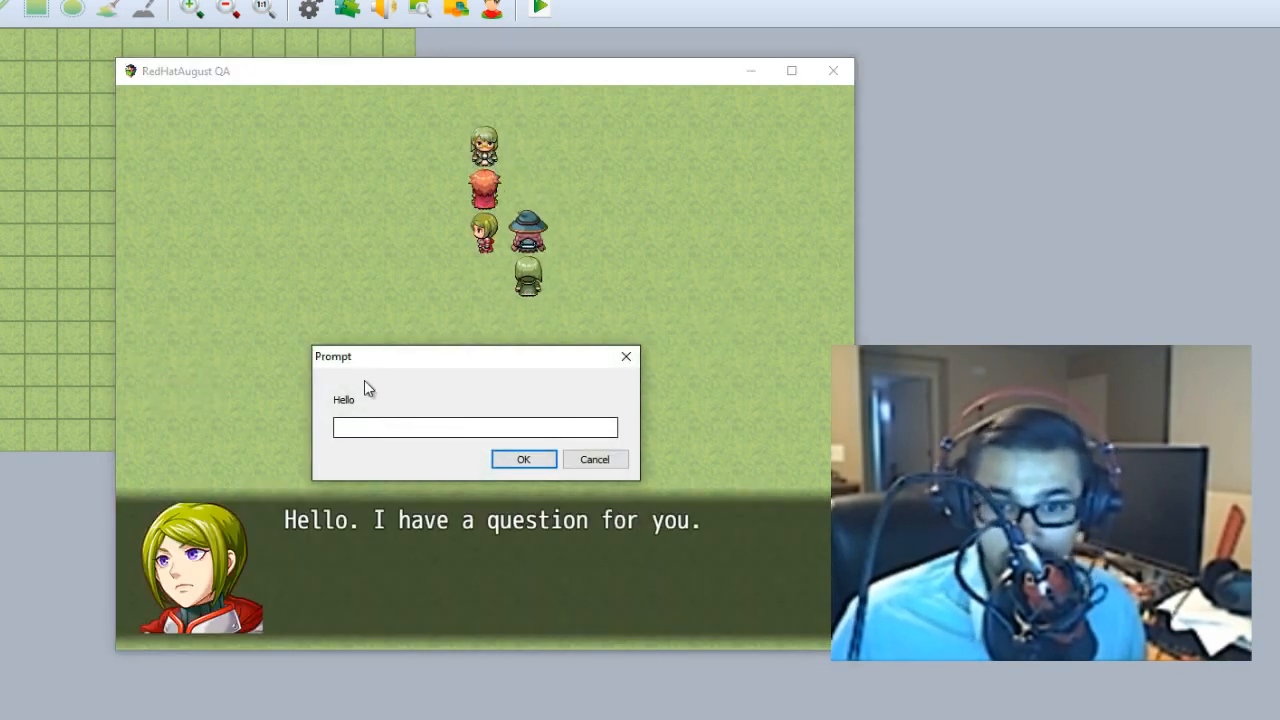
left_click_drag(364, 321, 337, 231)
left_click(490, 471)
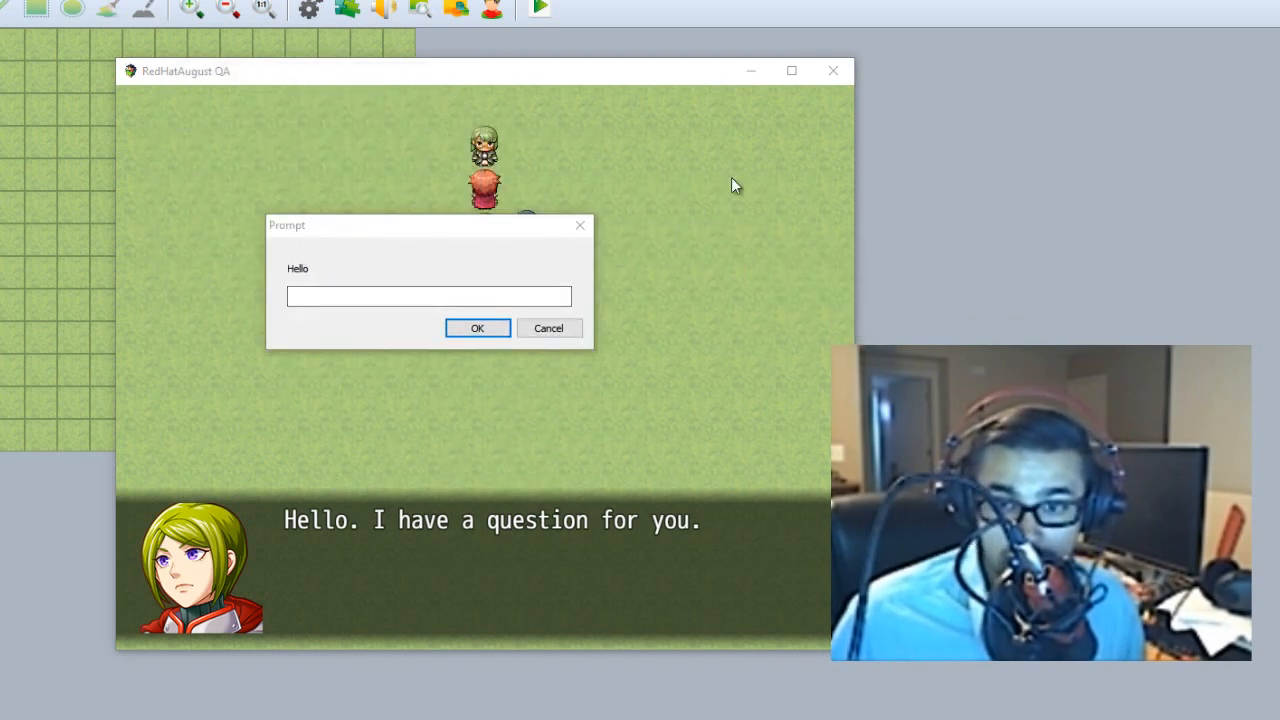
left_click_drag(433, 240, 478, 336)
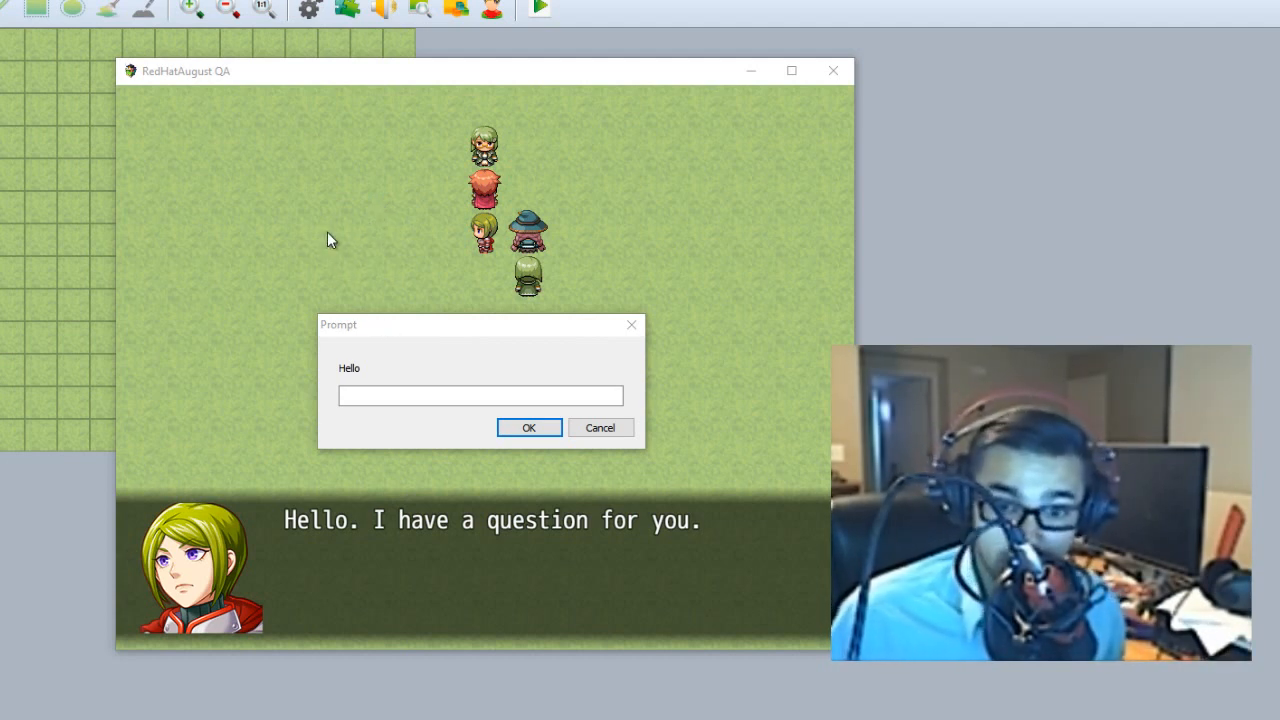
left_click(382, 391)
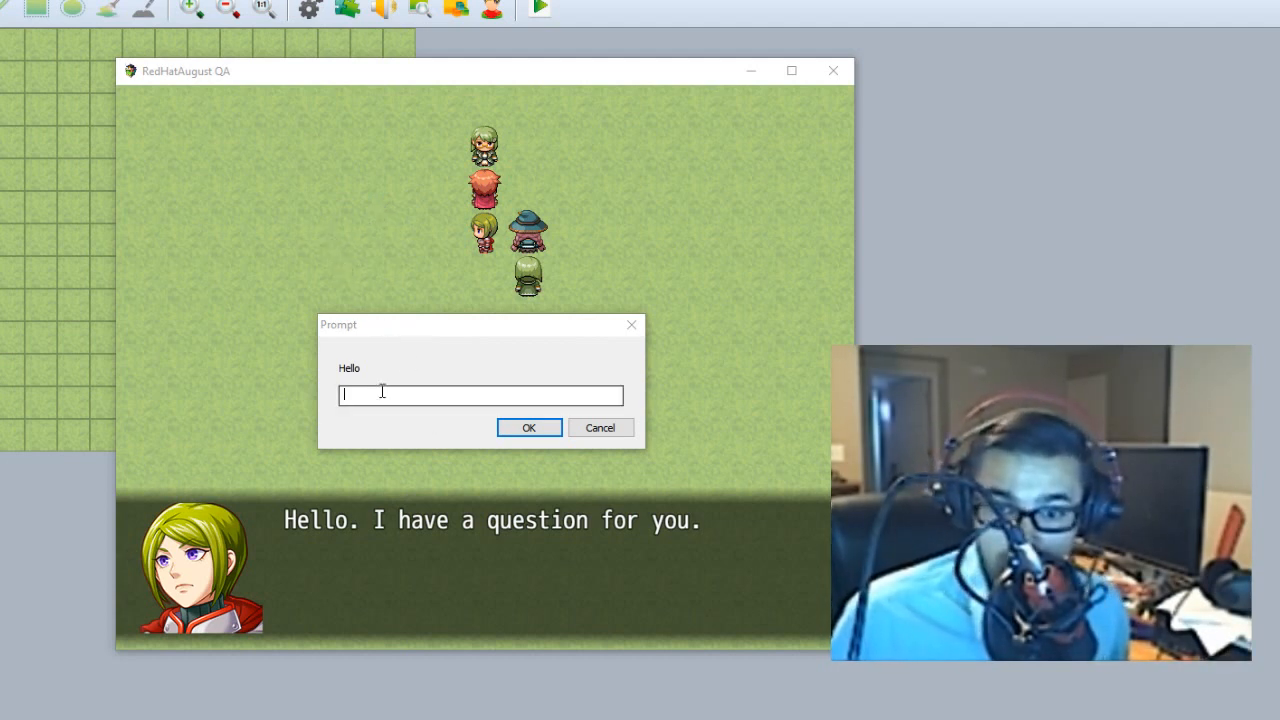
type("l;kjasdf")
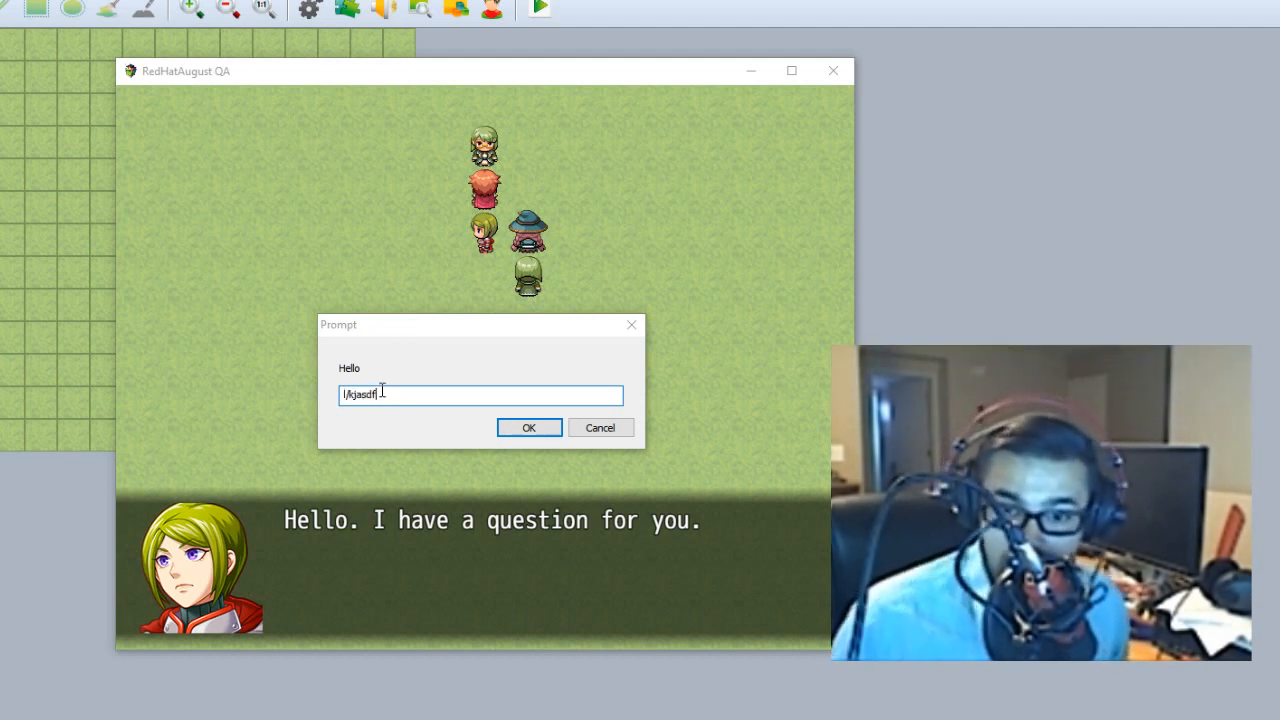
left_click(518, 432)
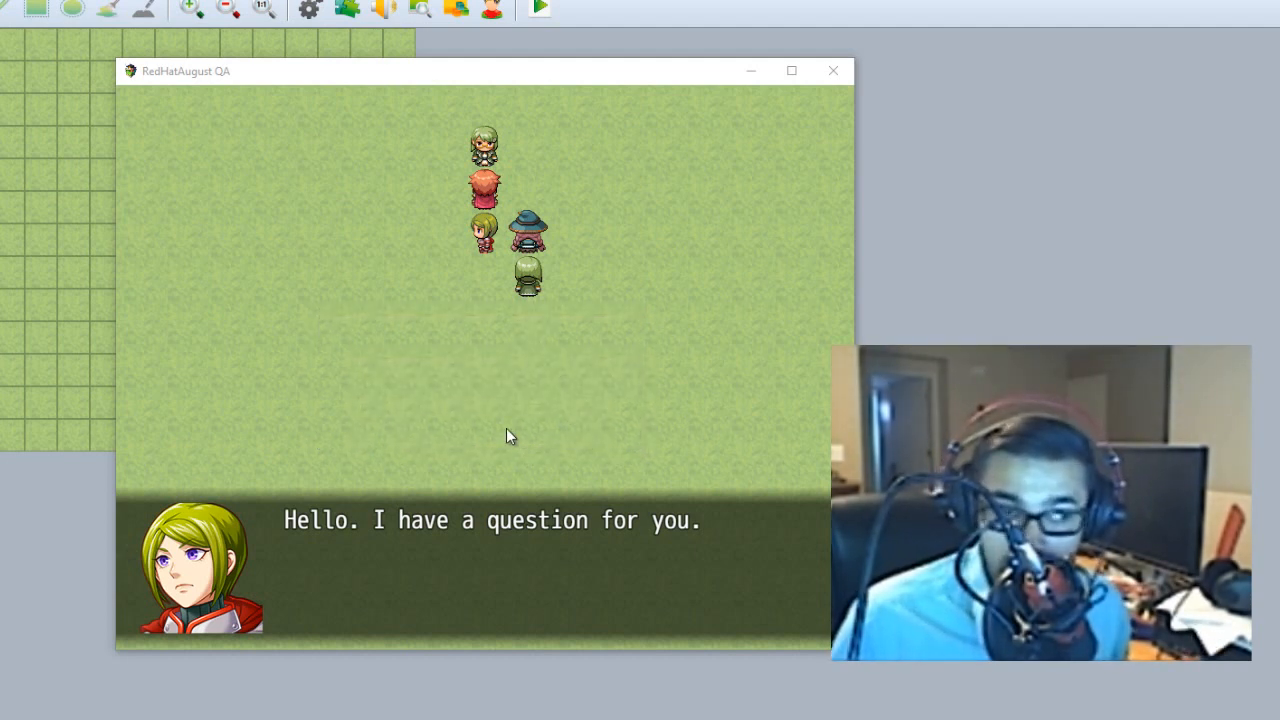
left_click_drag(351, 171, 500, 297)
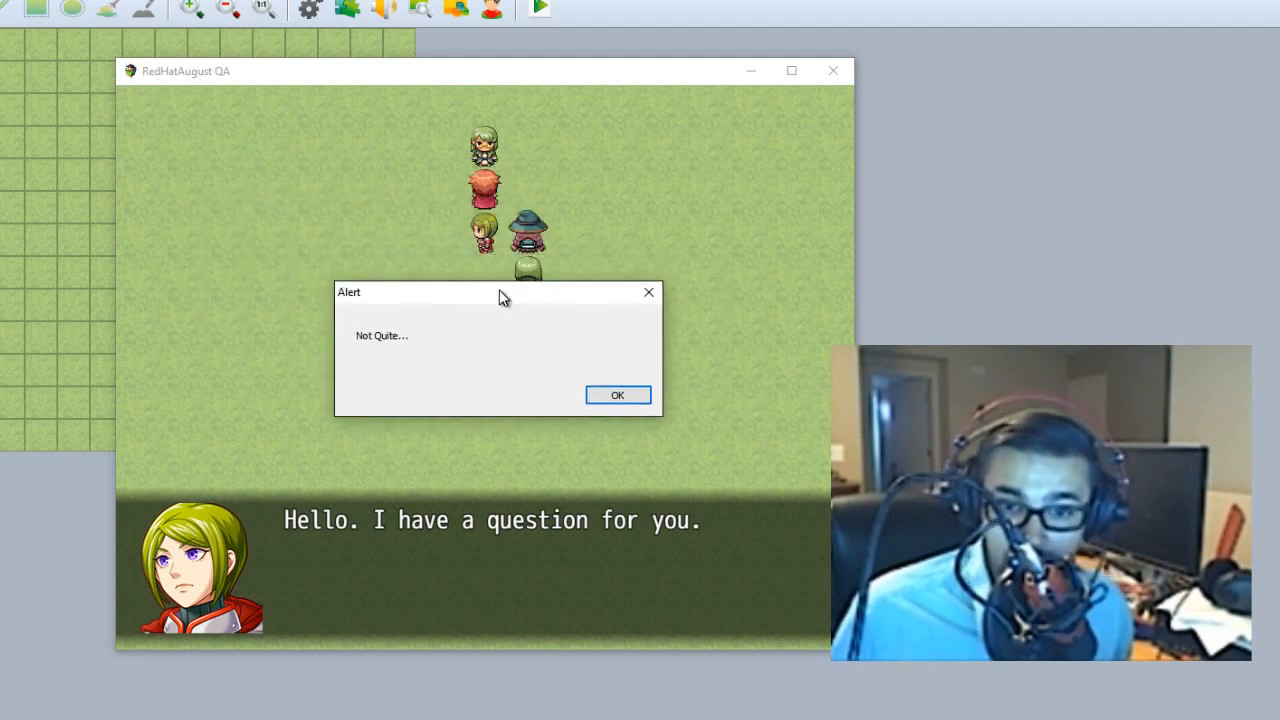
left_click(620, 398)
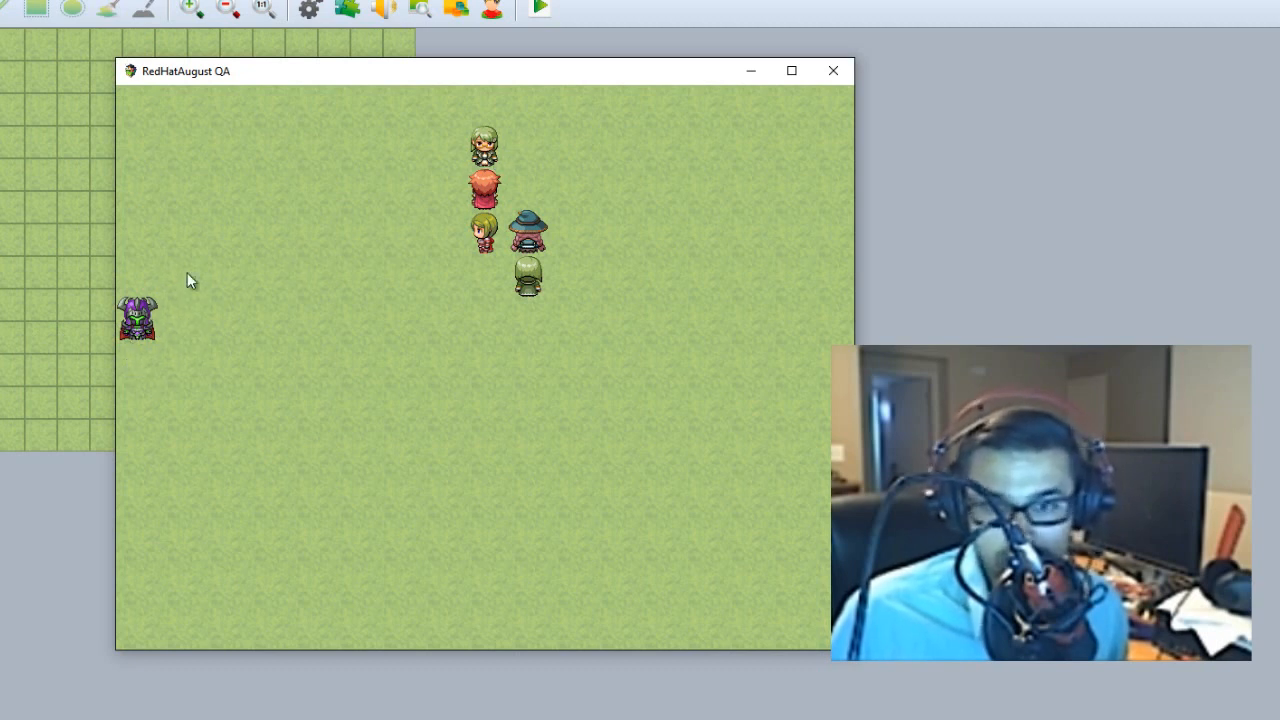
Step: Talk to the green-haired character again, answer the Hello question with "Hi", and dismiss the alert
left_click(488, 148)
left_click(428, 353)
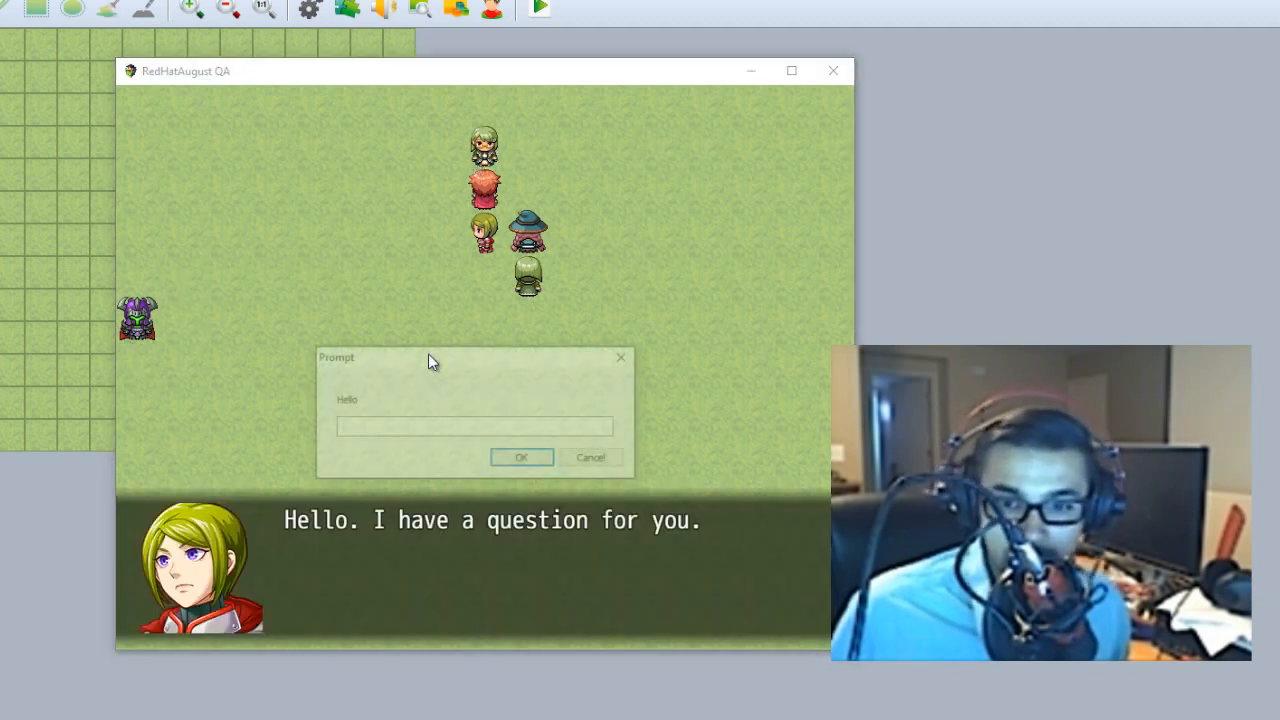
left_click(413, 422)
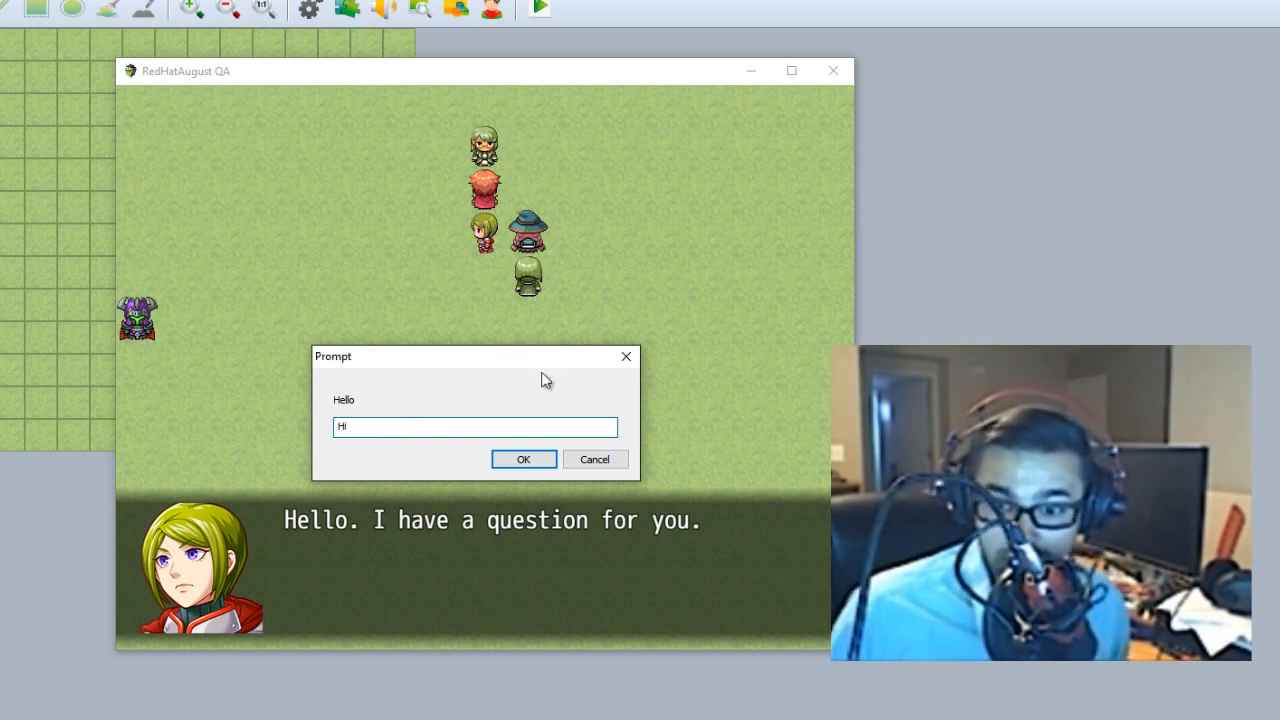
left_click(517, 462)
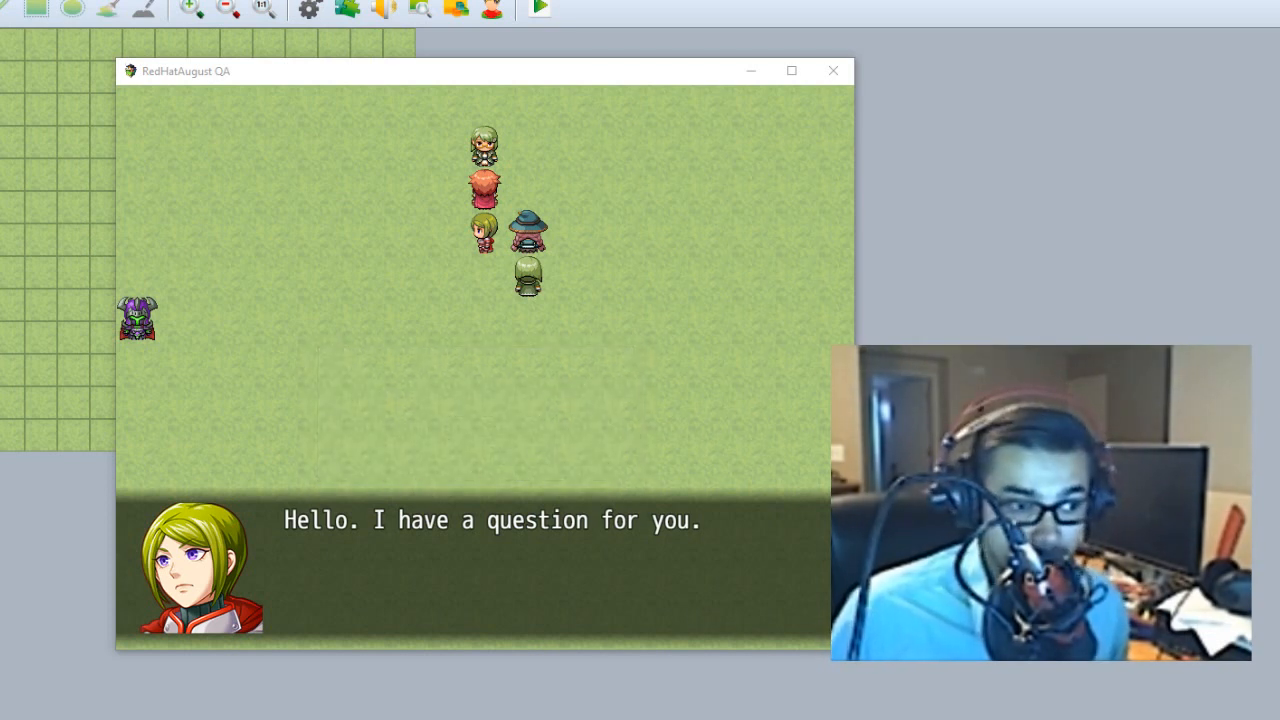
left_click_drag(250, 230, 226, 147)
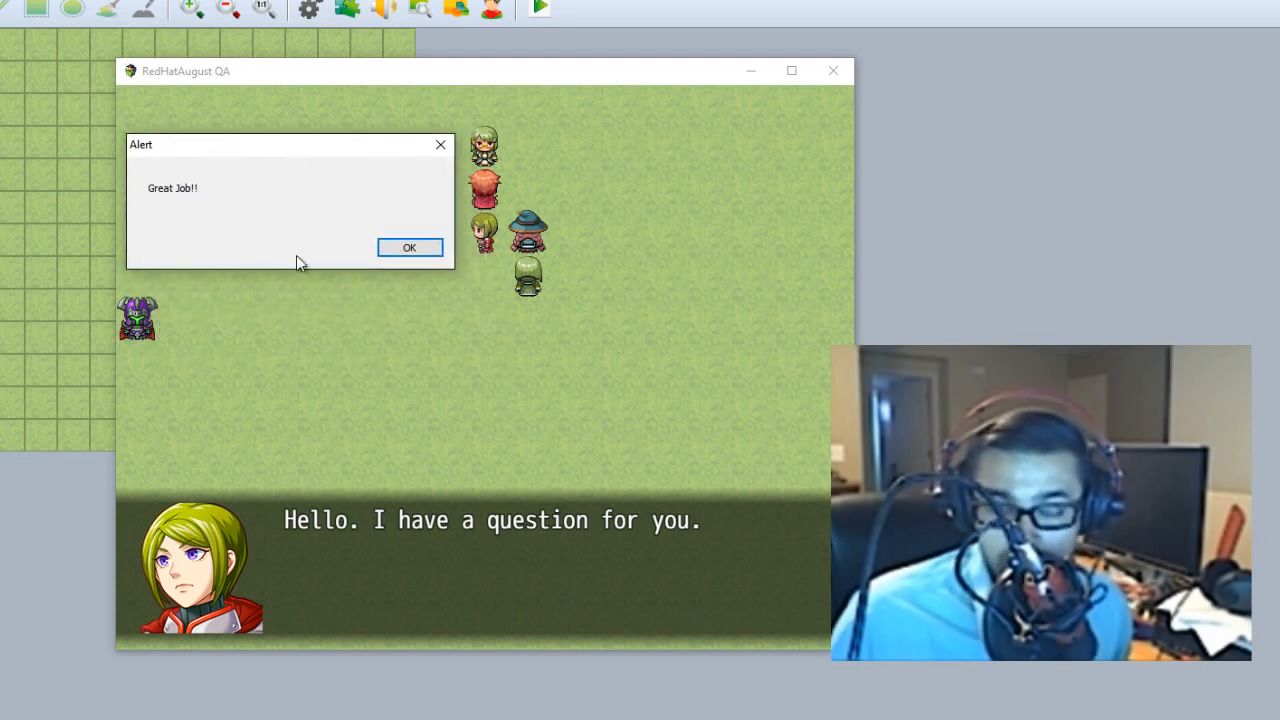
left_click(397, 252)
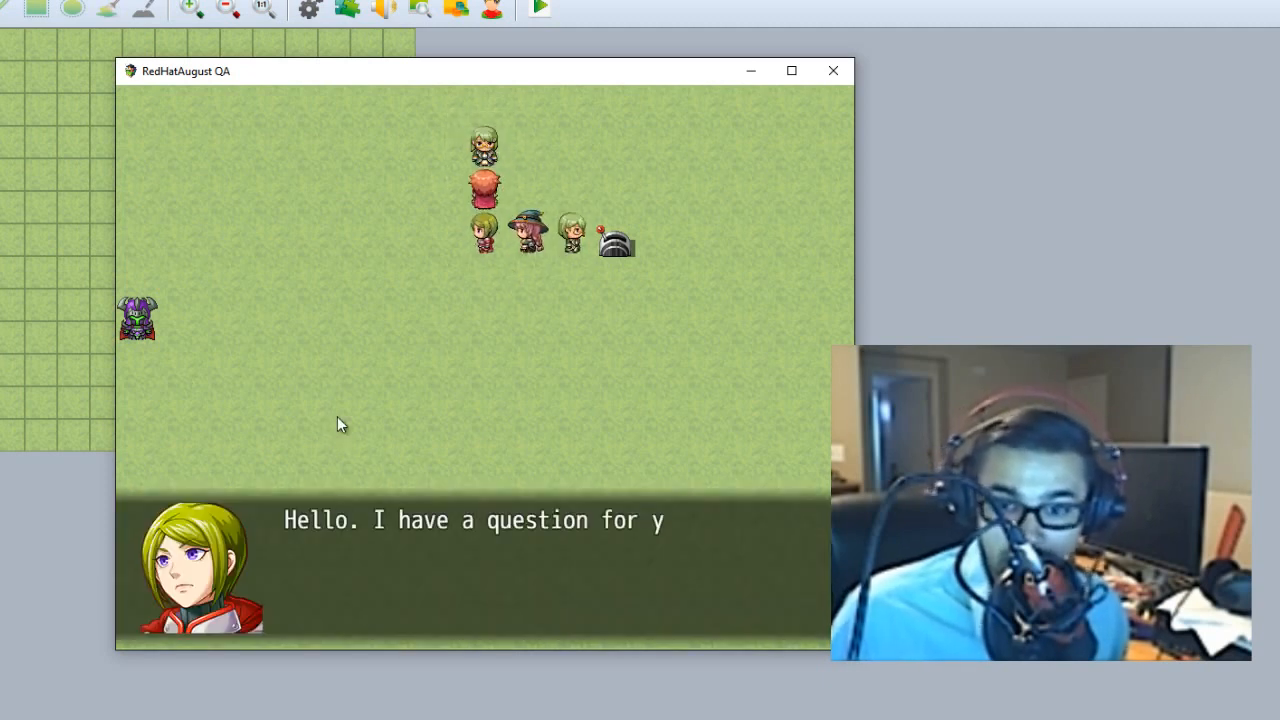
Step: Repeat the question with the lowercase answer "hi" to test case sensitivity, then dismiss the alert
left_click(426, 330)
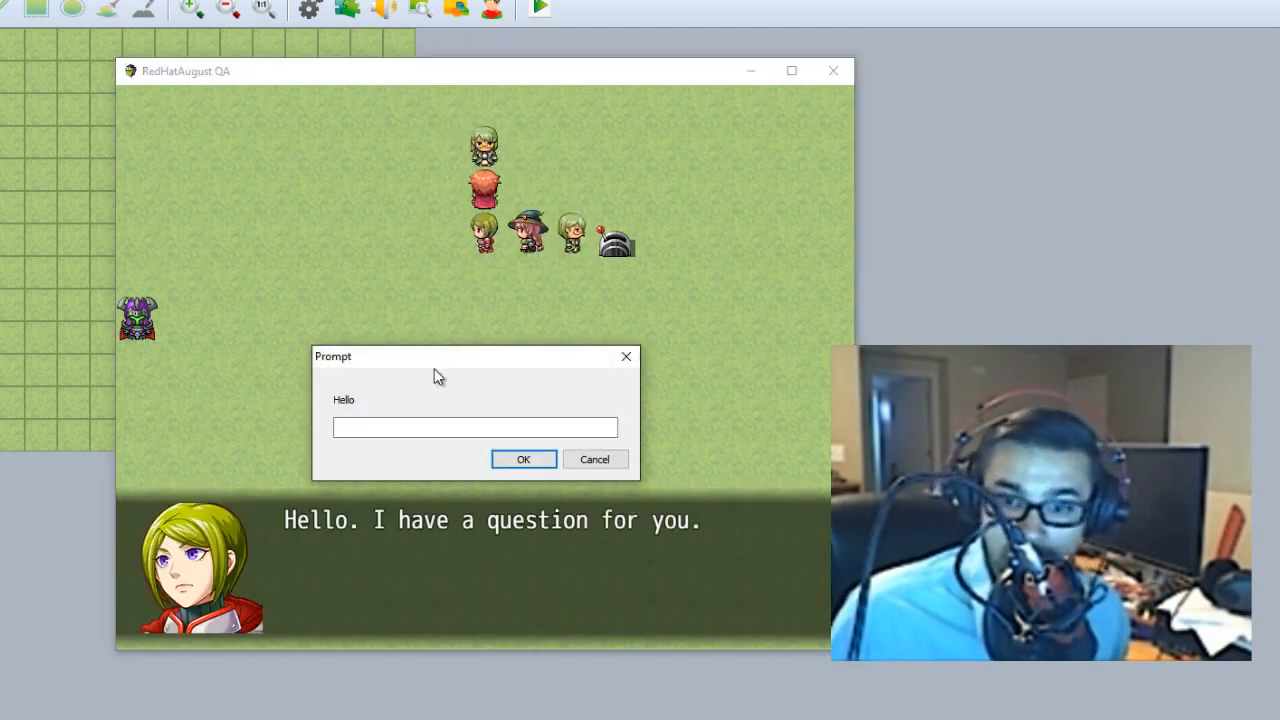
left_click(466, 426)
type("hi")
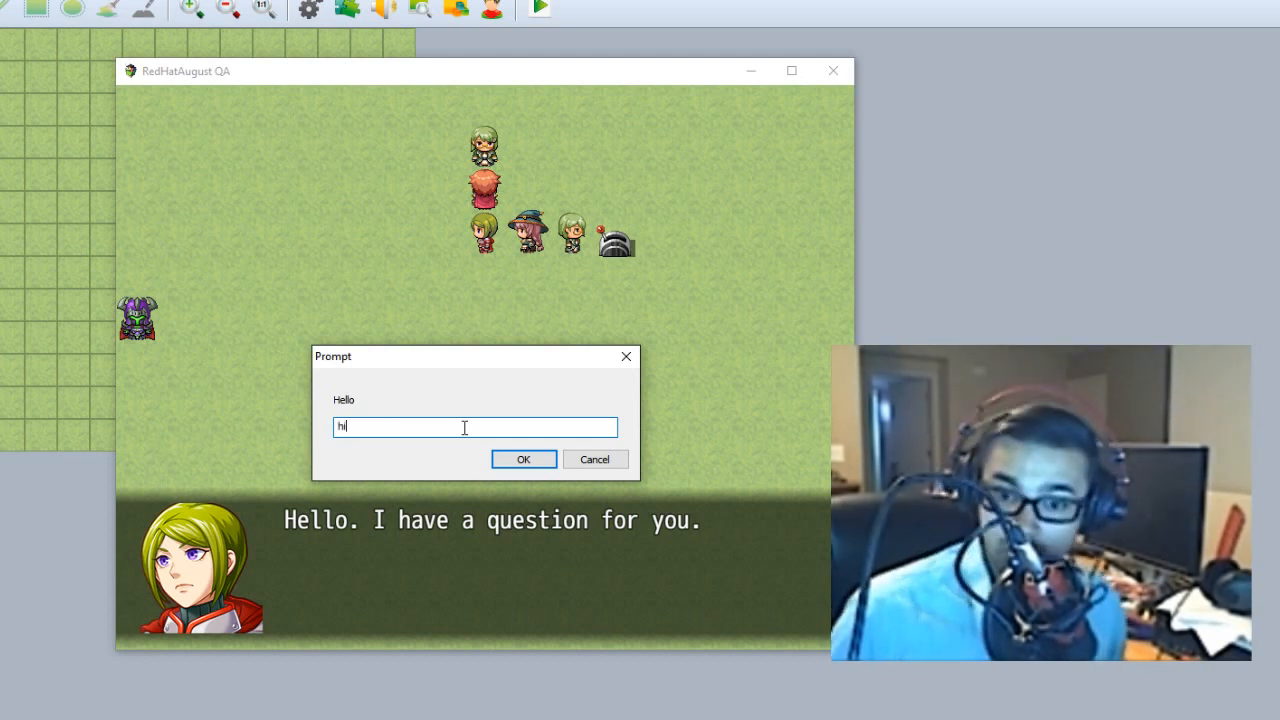
left_click(535, 465)
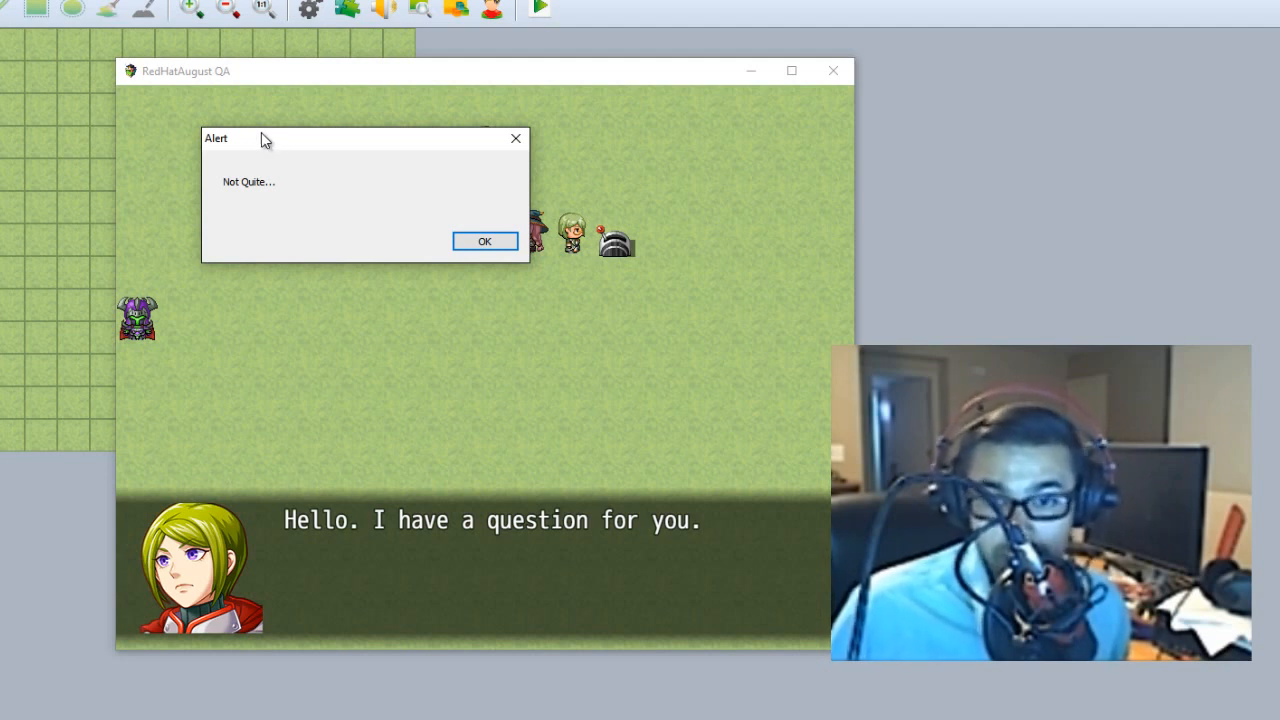
left_click_drag(261, 132, 192, 97)
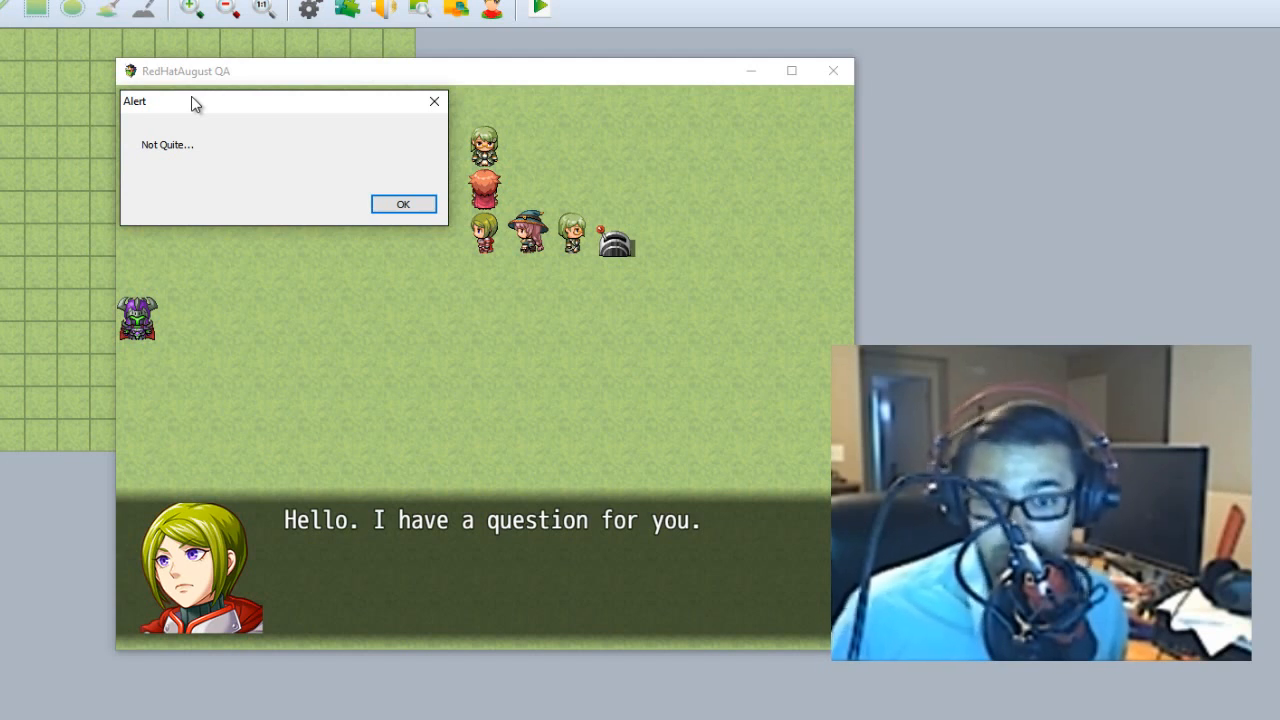
left_click(403, 204)
Step: Walk the party away from the green-haired character and close the playtest
left_click(453, 290)
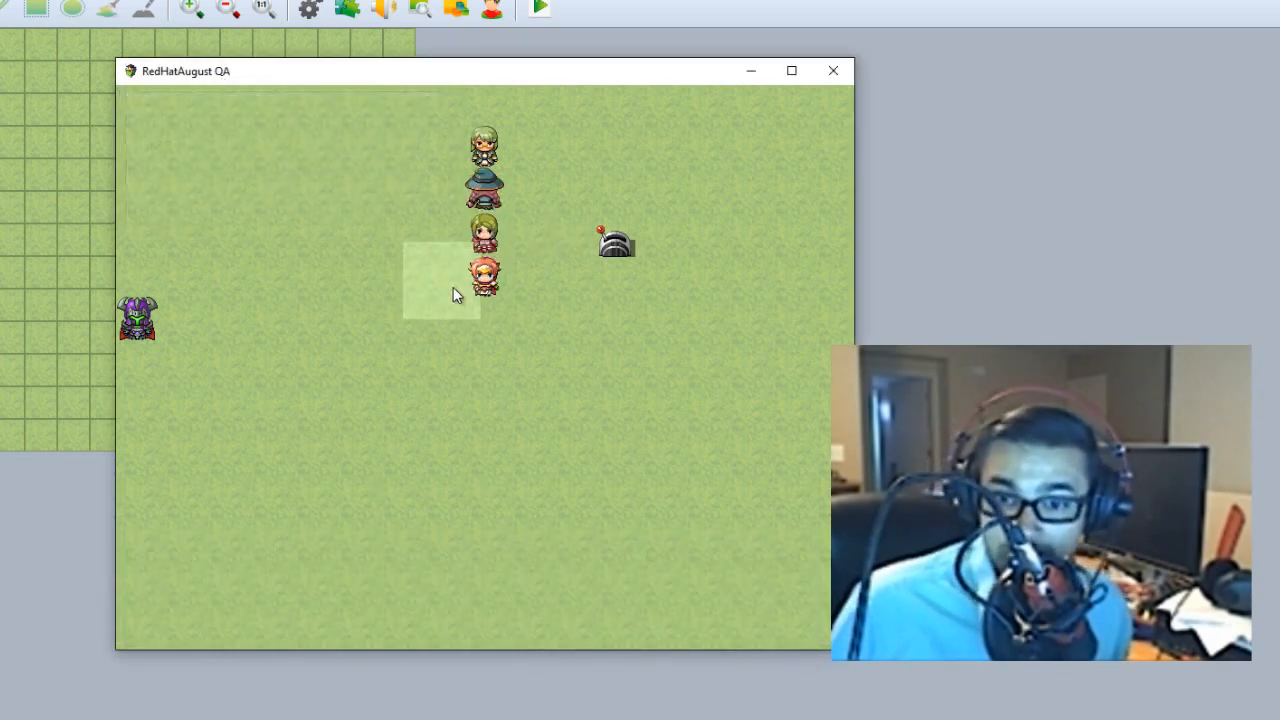
left_click(334, 254)
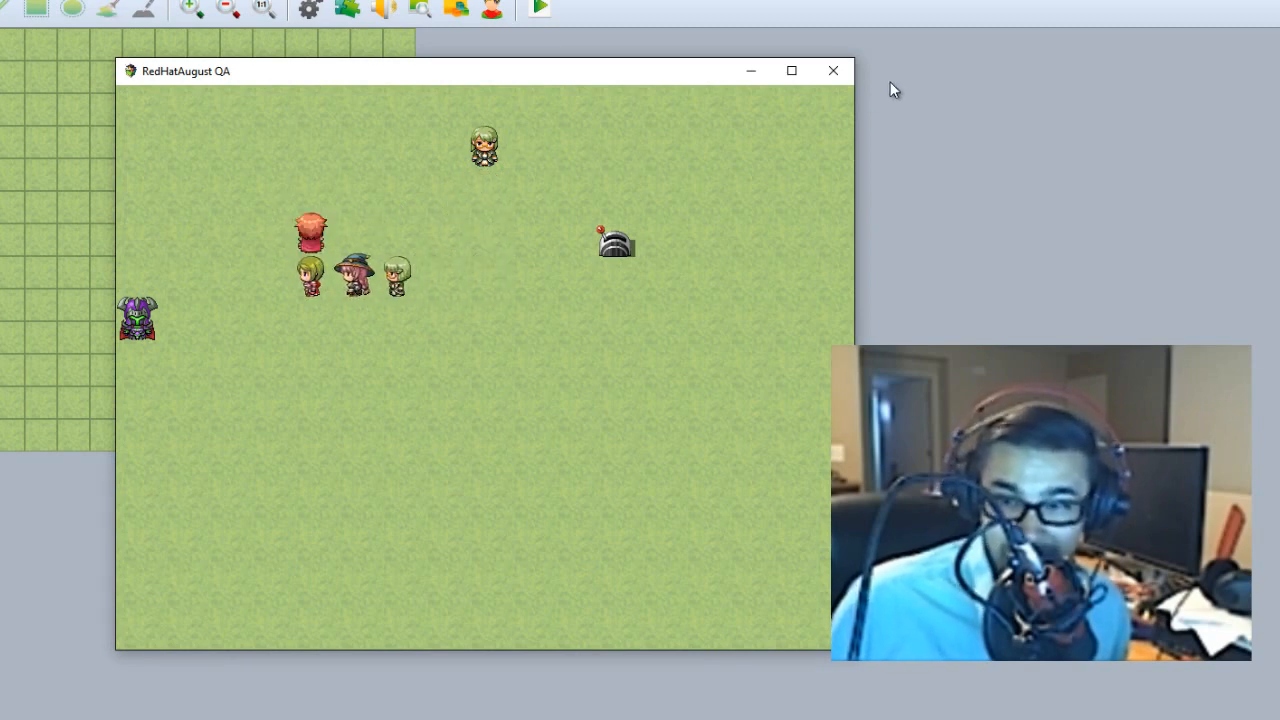
left_click(833, 71)
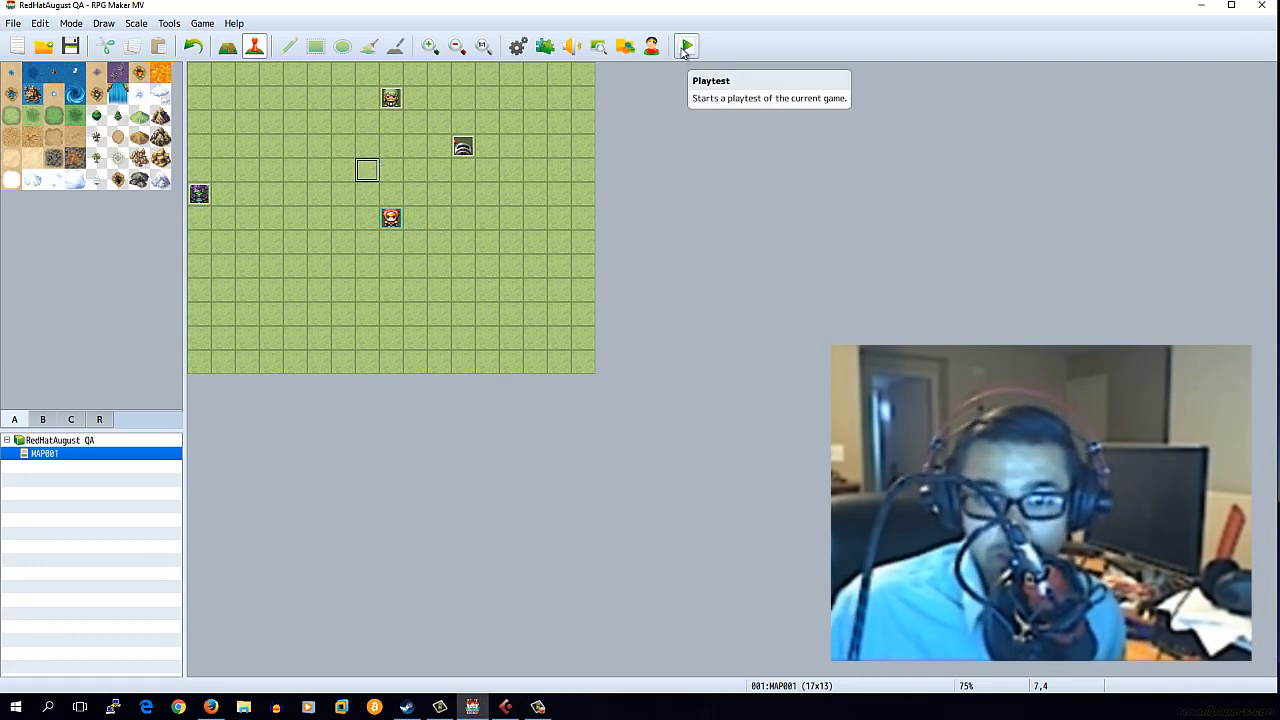
Step: Reopen the question plugin command in event EV001 and replace the question text Hello with "How are you?"
left_click(391, 97)
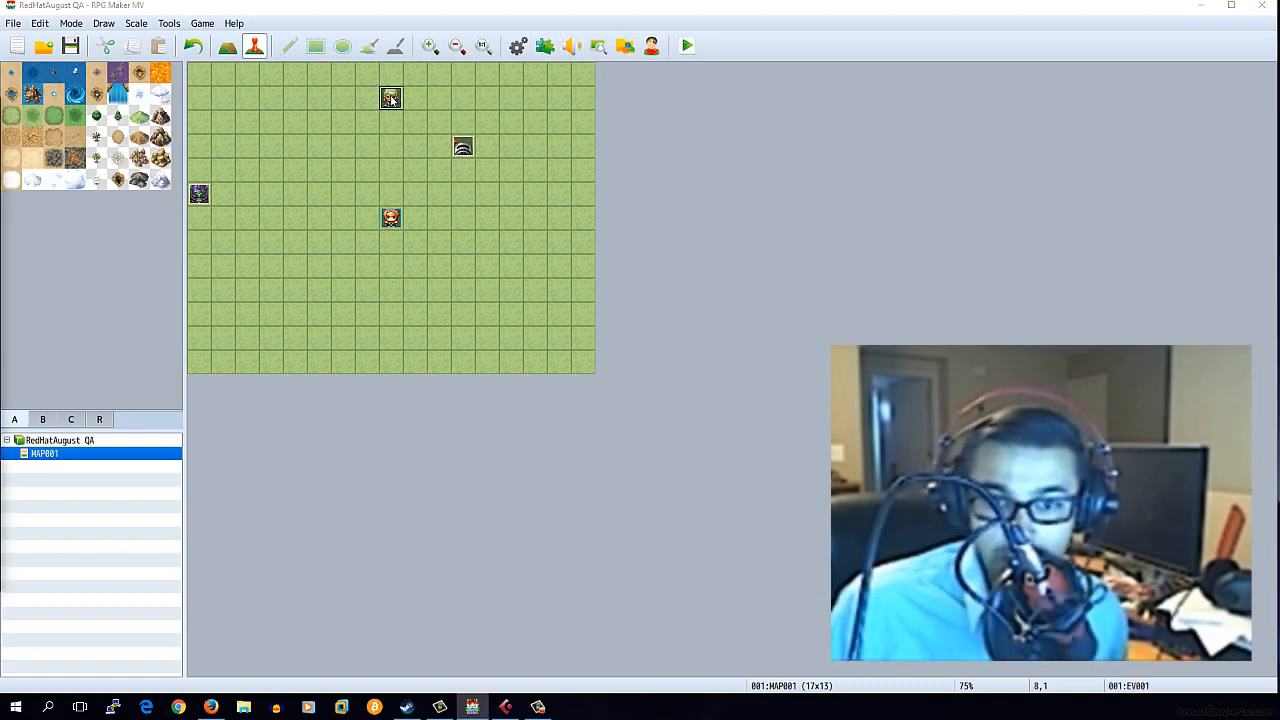
double_click(391, 97)
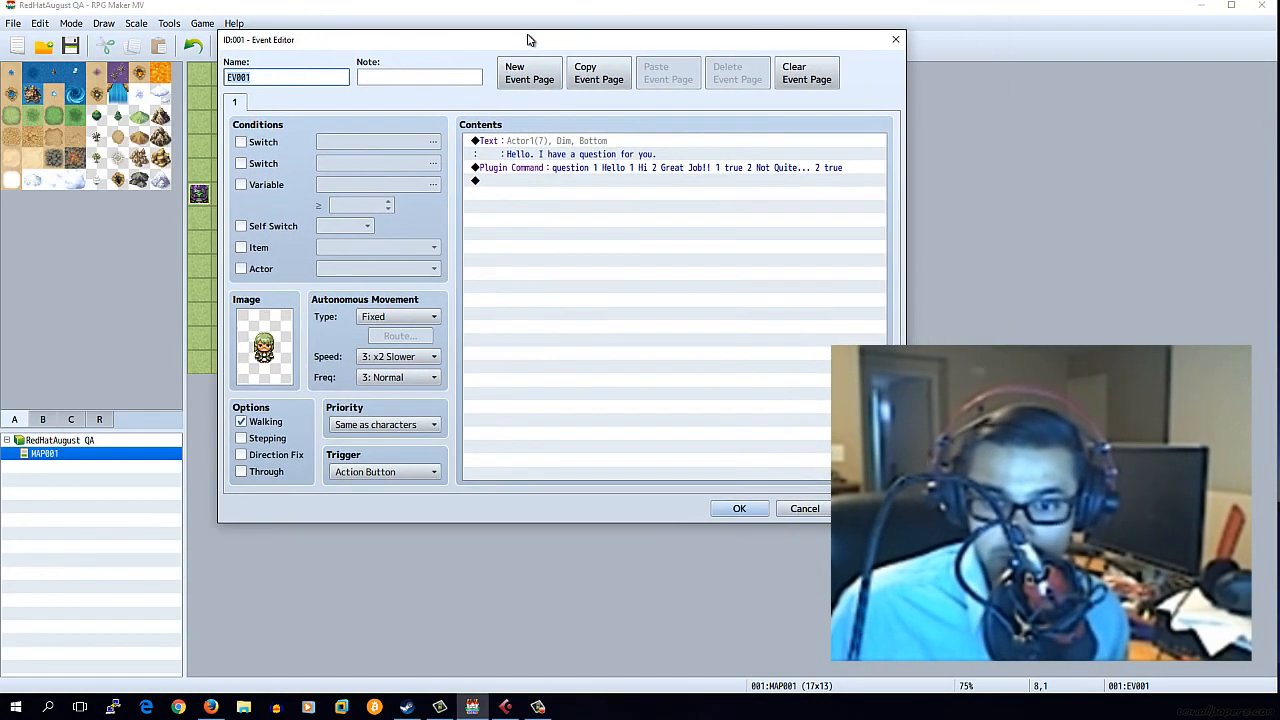
left_click(590, 168)
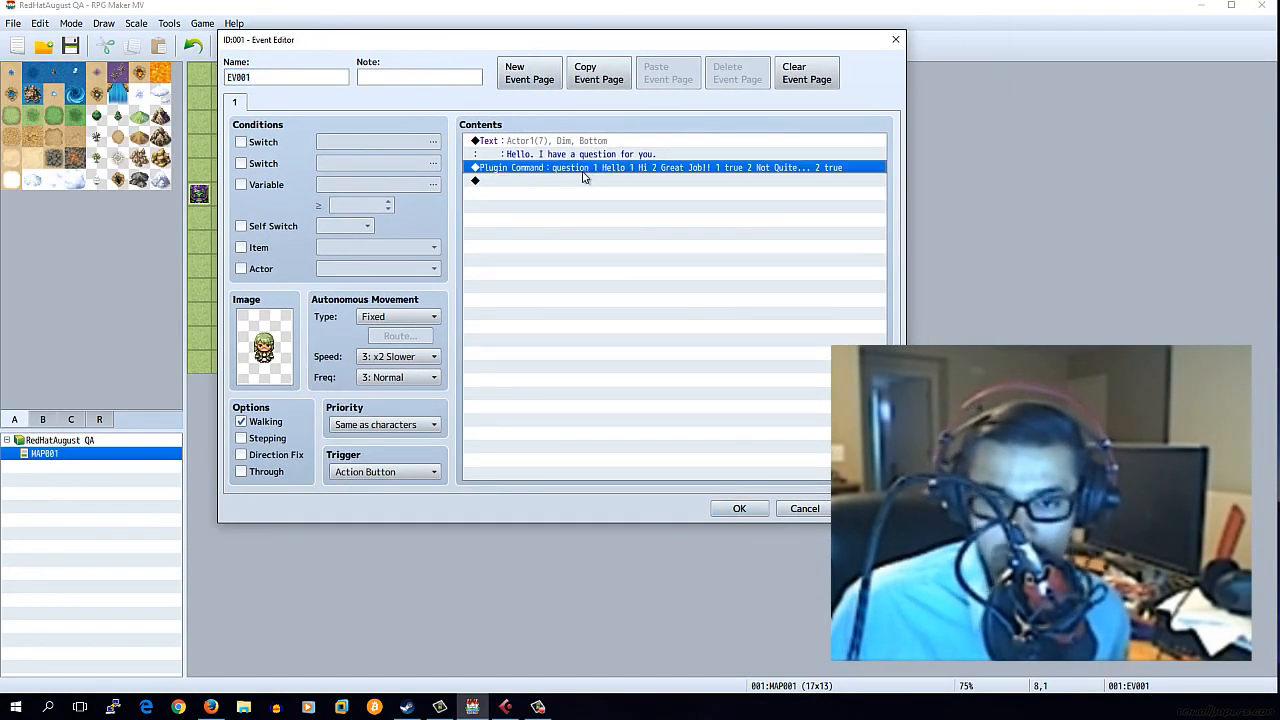
double_click(588, 172)
left_click(588, 296)
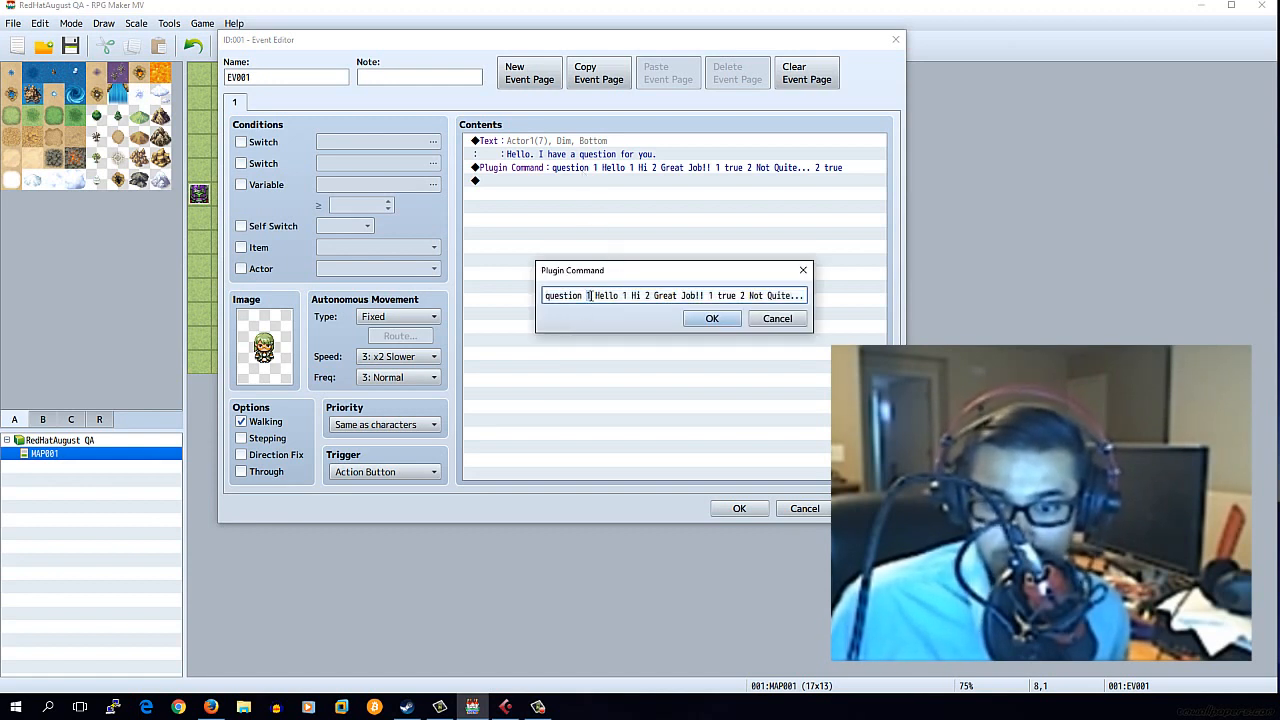
left_click_drag(596, 296, 617, 296)
left_click(617, 296)
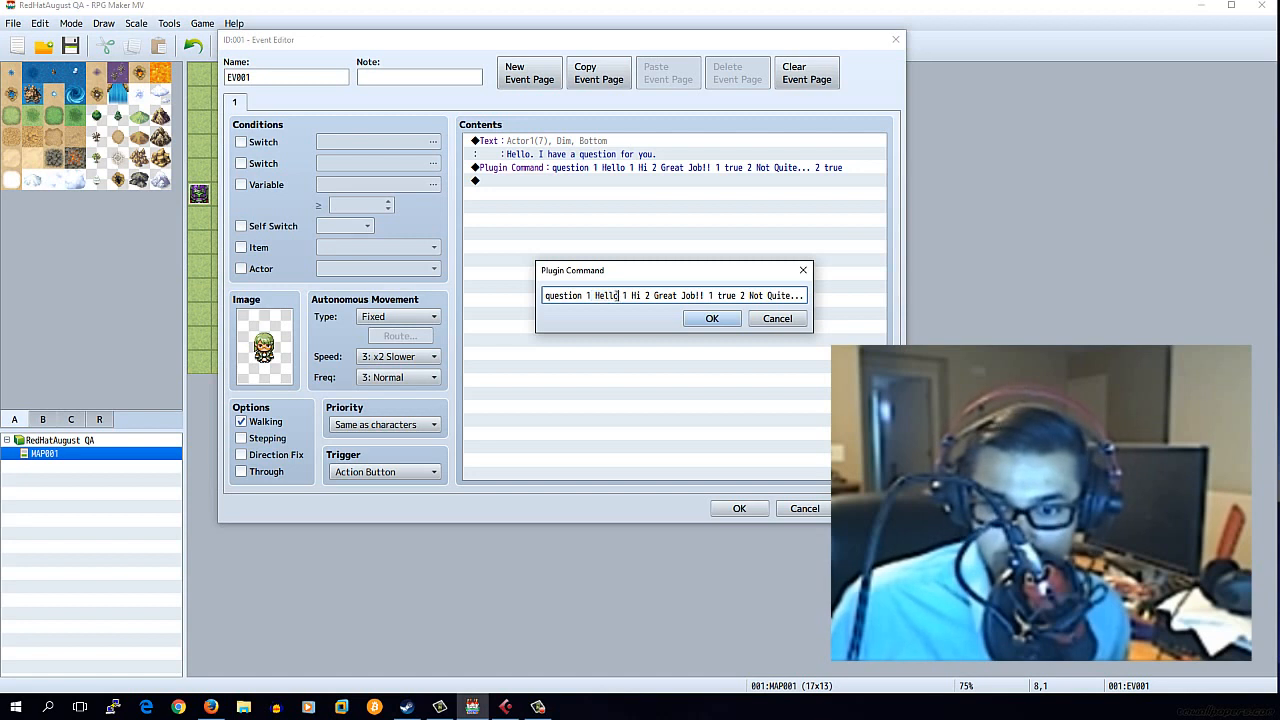
double_click(613, 295)
type("How are ")
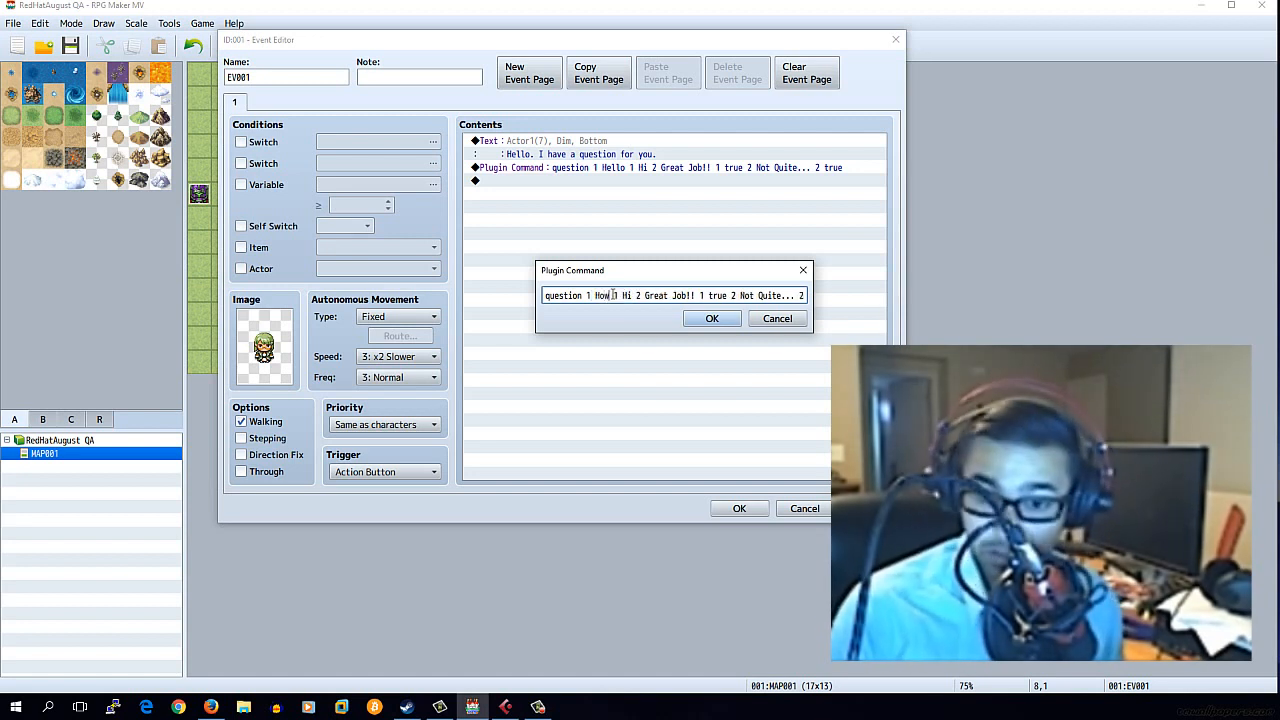
type("you?")
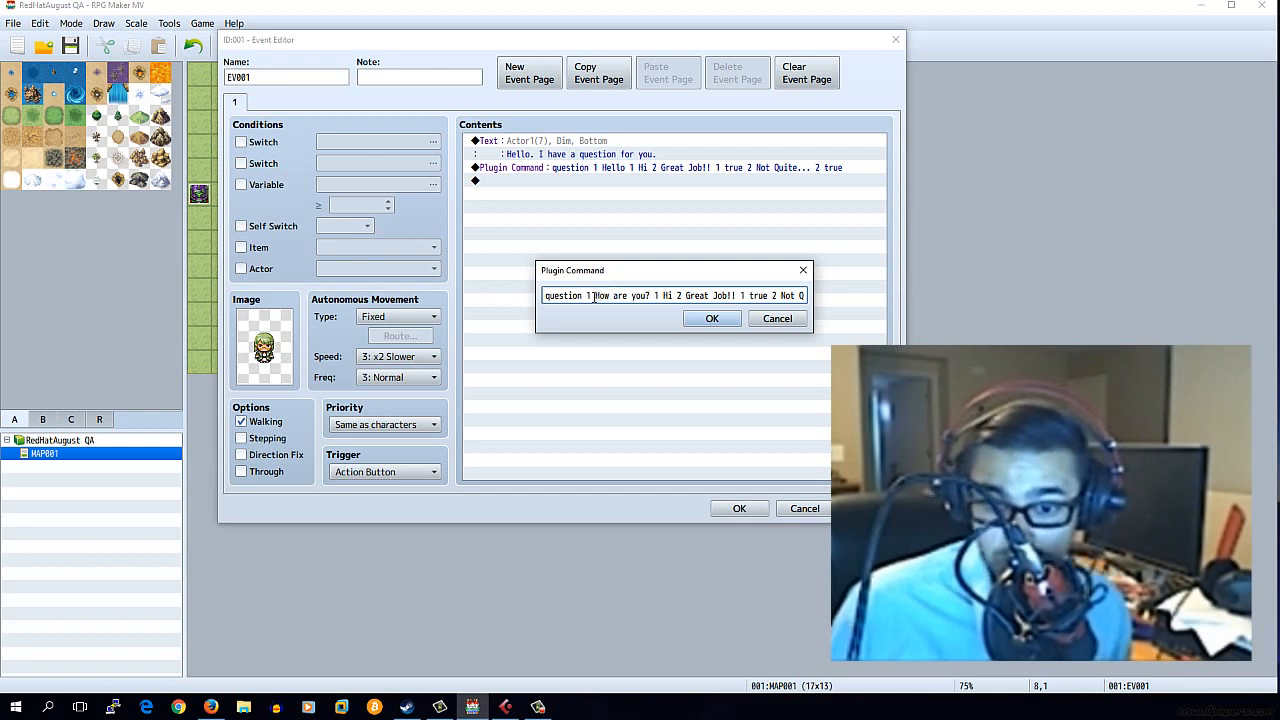
Step: Change the number before "How are you?" in the question command to 3
left_click(596, 296)
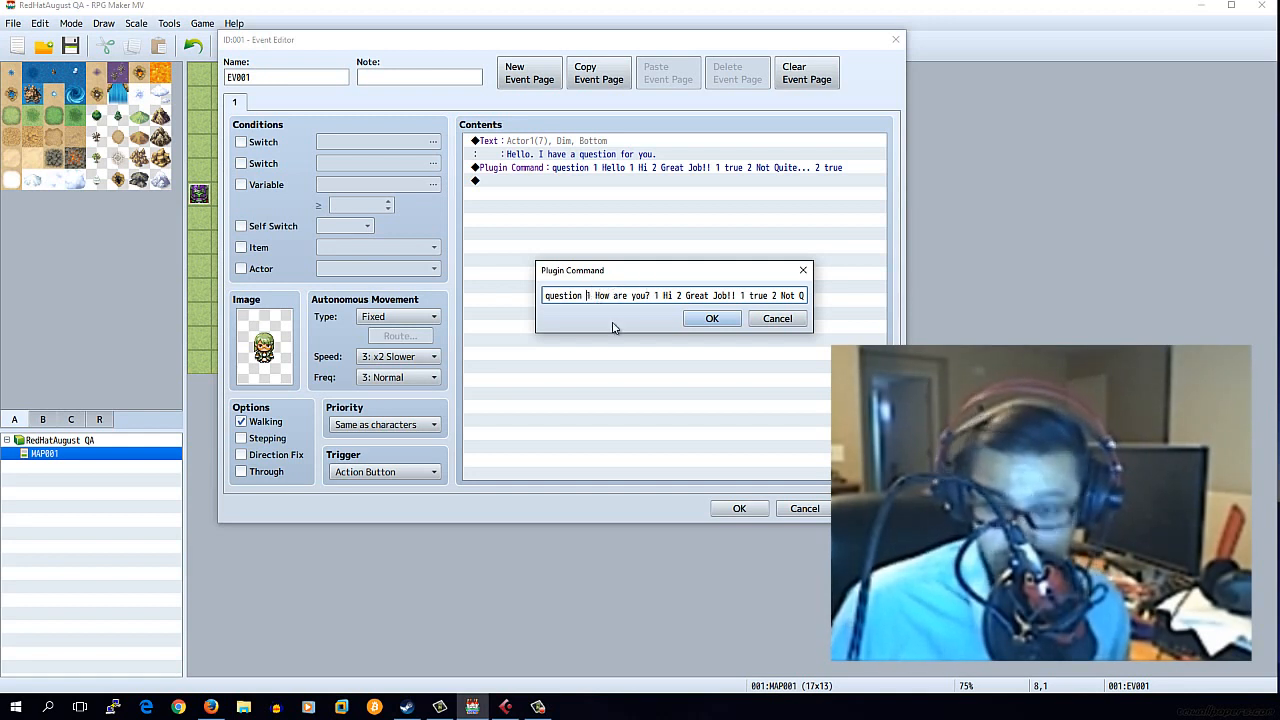
key("BackSpace")
key("BackSpace")
type("3")
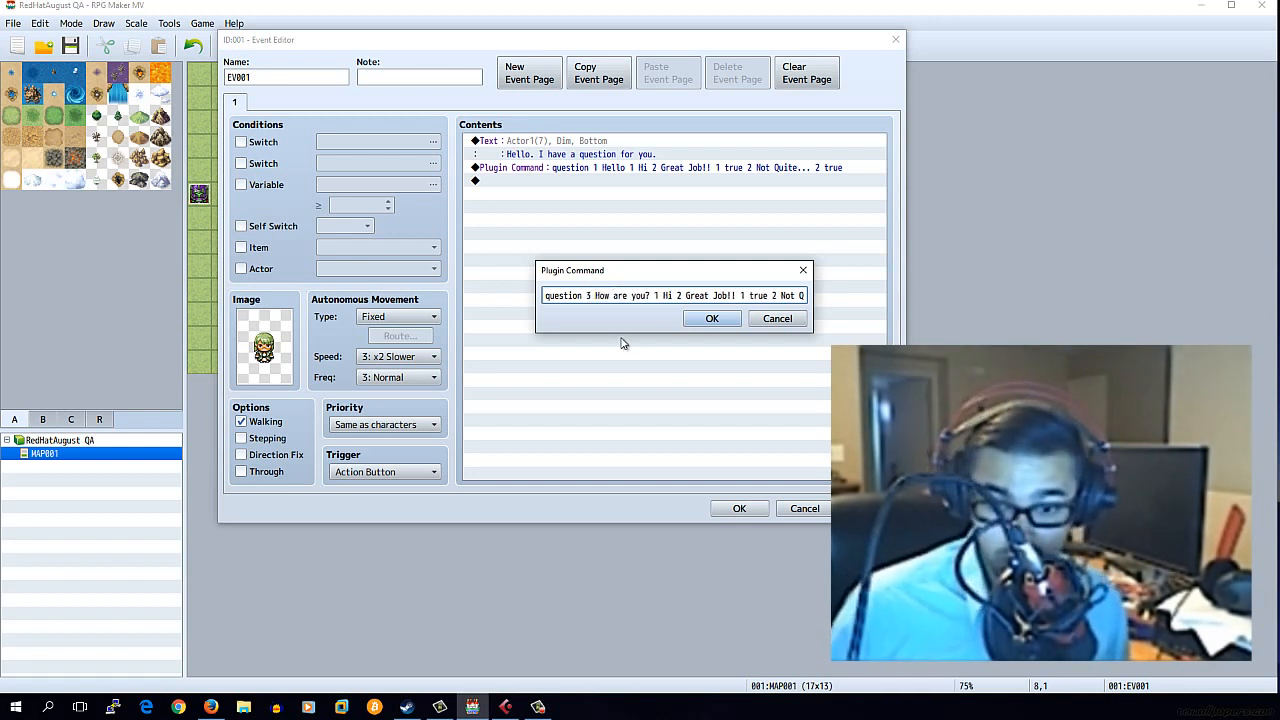
Step: Replace the expected answer Hi in the question command with "Good"
left_click(656, 295)
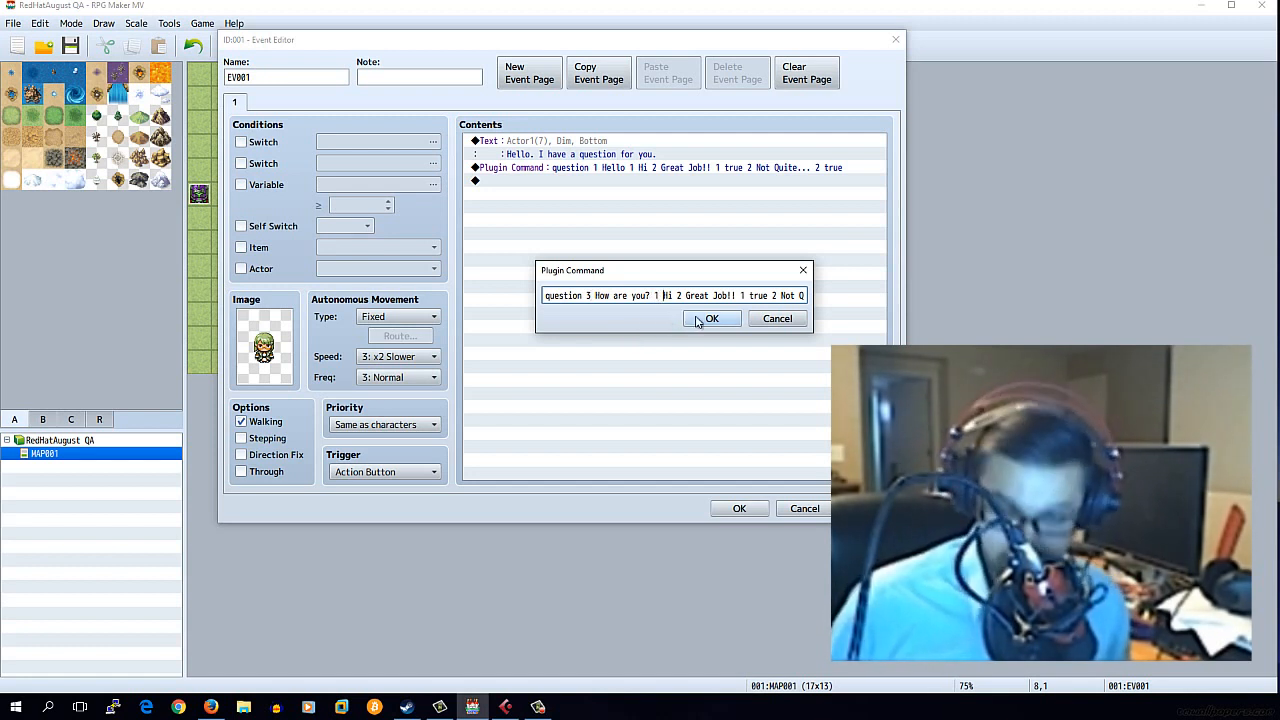
key("Delete")
key("Delete")
key("Delete")
type("Good")
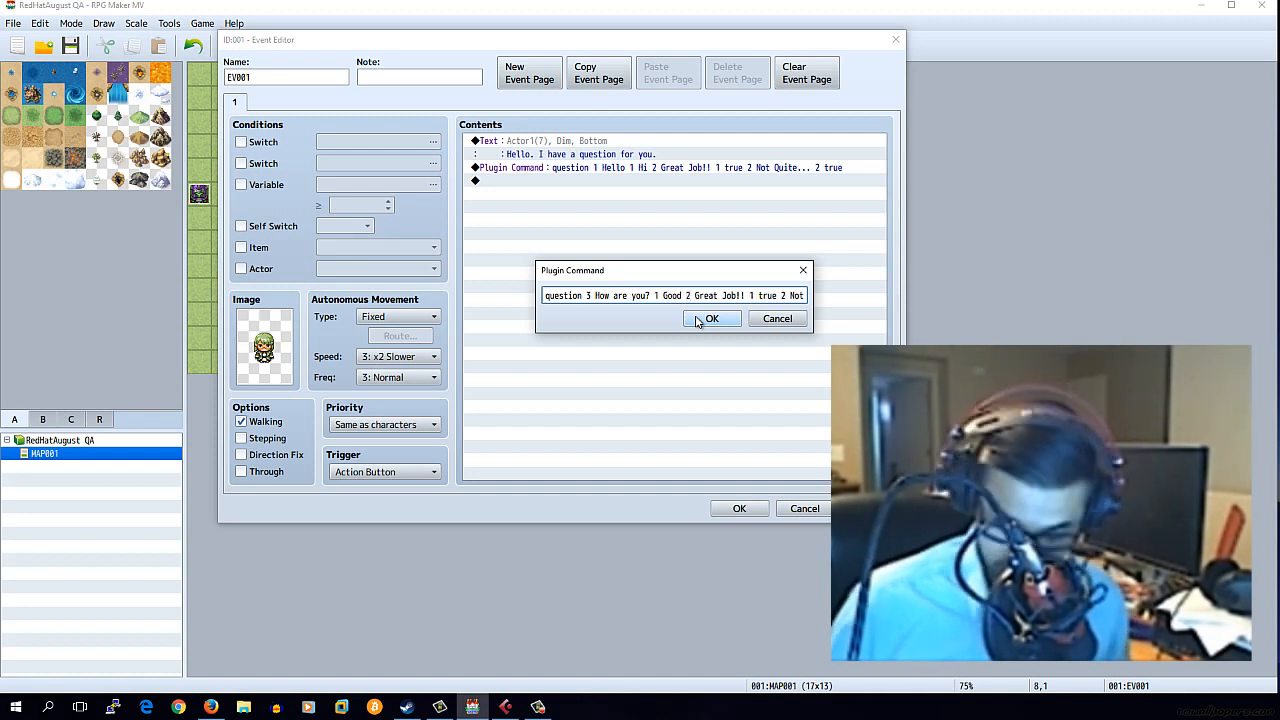
Step: Change the number before the "Great Job!!" message in the question plugin command to 1
key("Delete")
type("1")
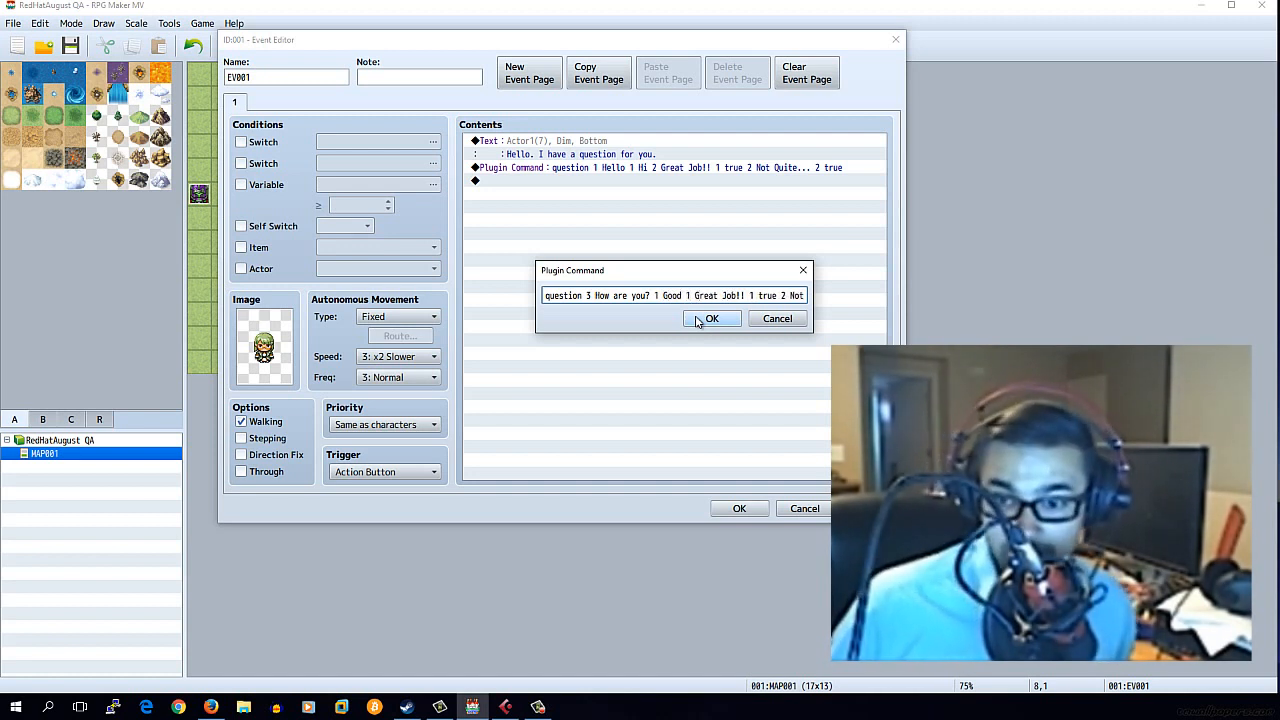
key("End")
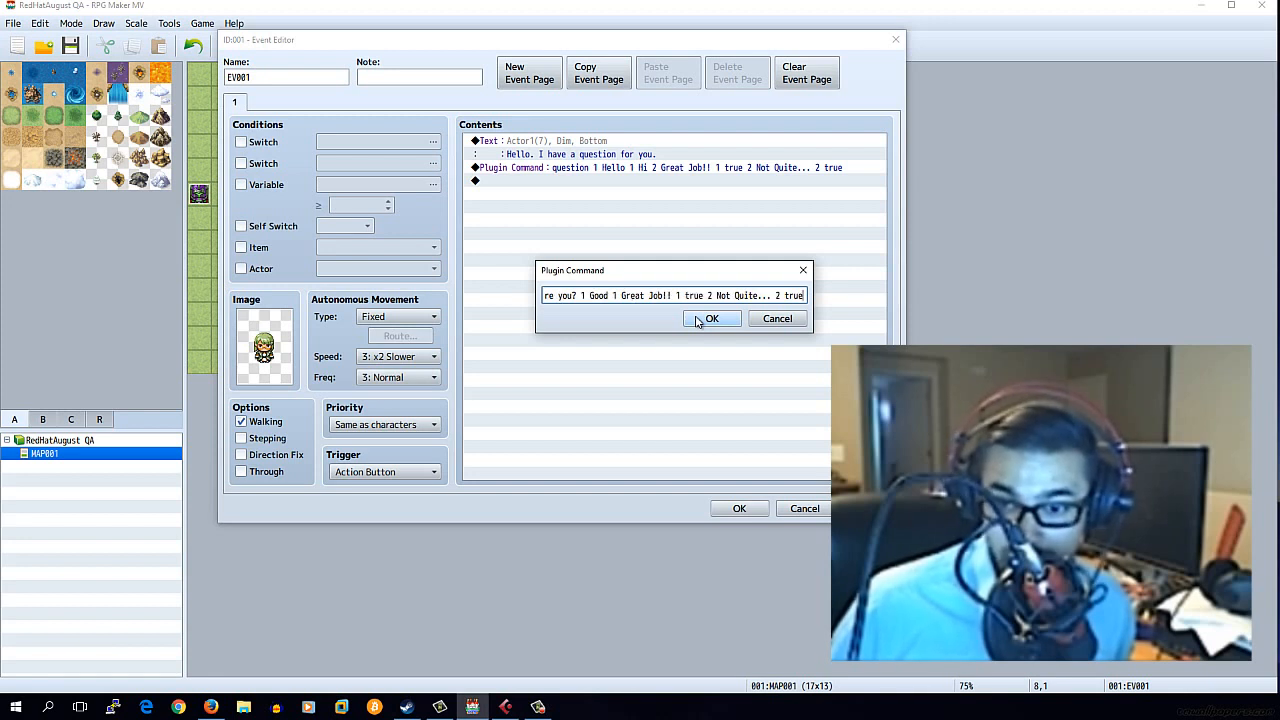
Step: Shorten the correct-answer message in the question command to "Great!!" and save the changes to event EV001
left_click(648, 296)
key("Delete")
key("Delete")
key("Delete")
key("Delete")
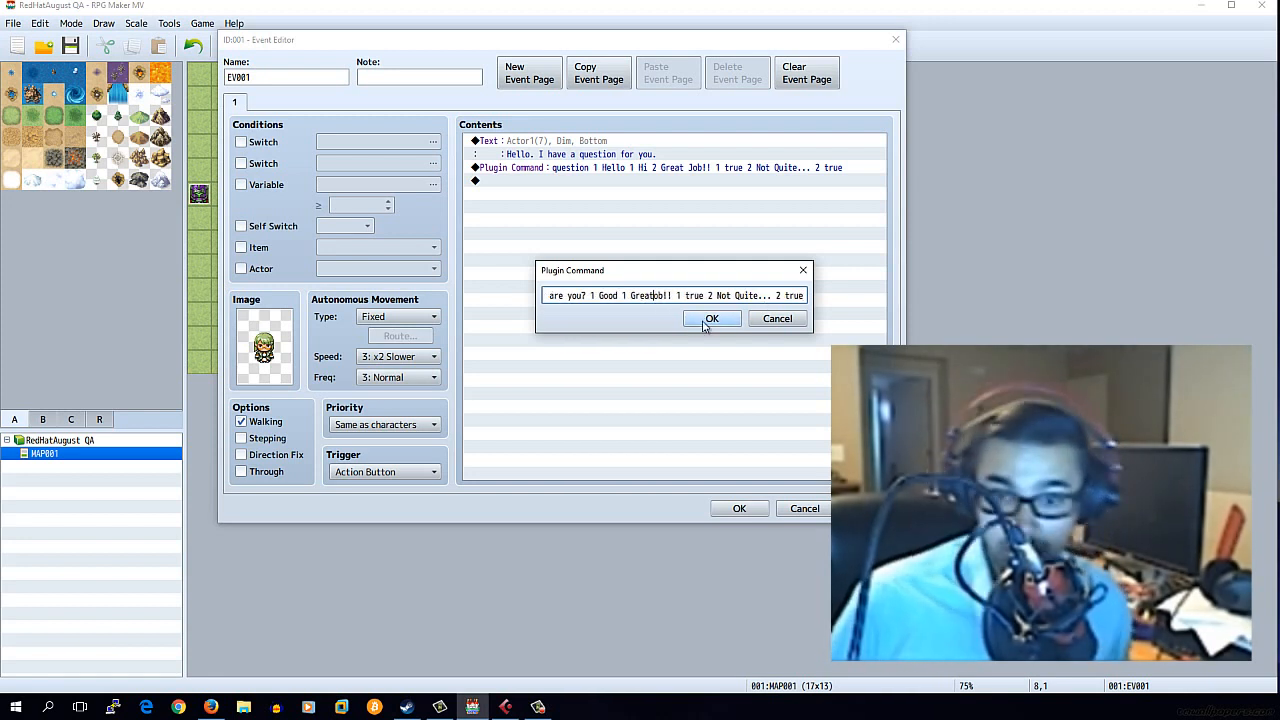
left_click(706, 319)
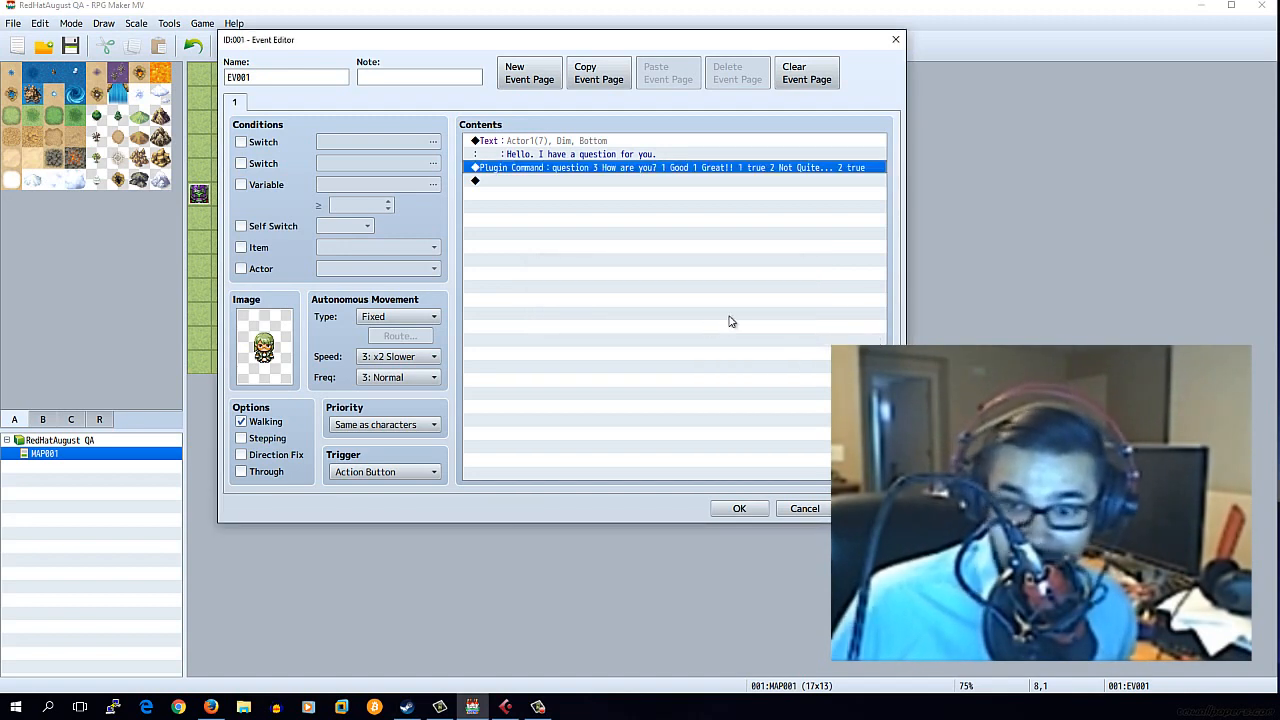
left_click(739, 509)
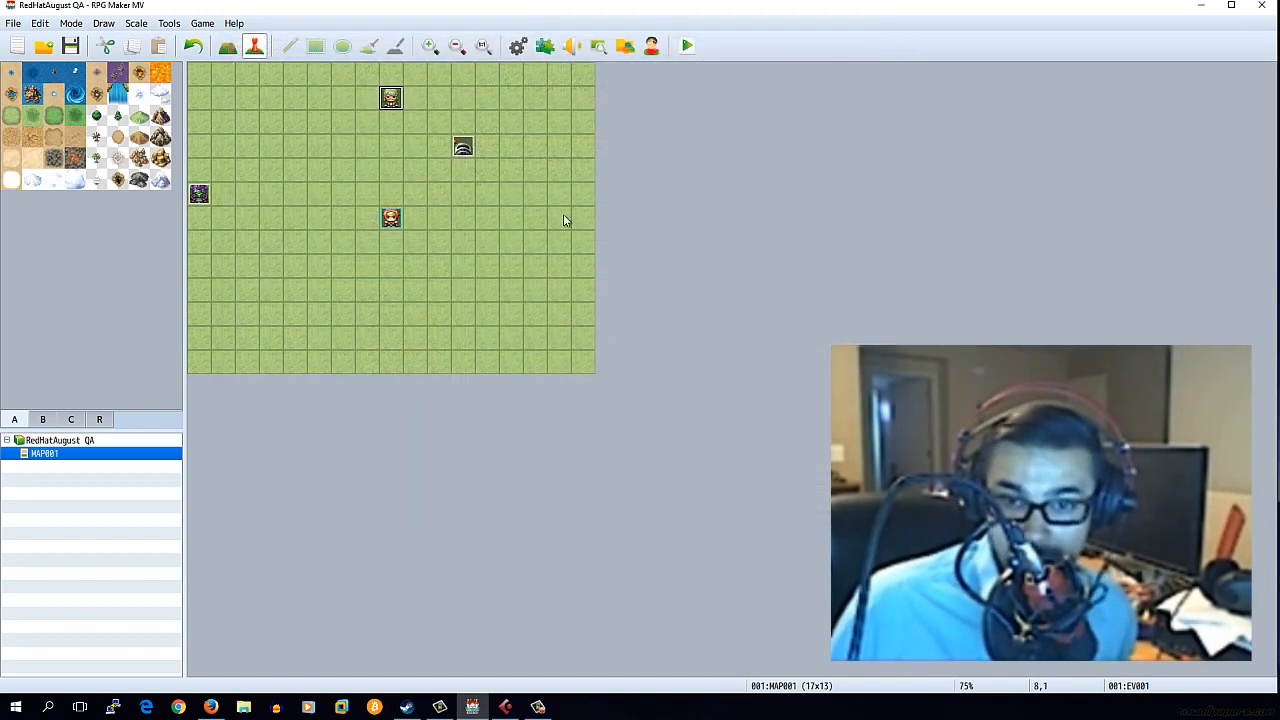
Step: Start a playtest, begin a new game and send the party to the green-haired character
left_click(687, 47)
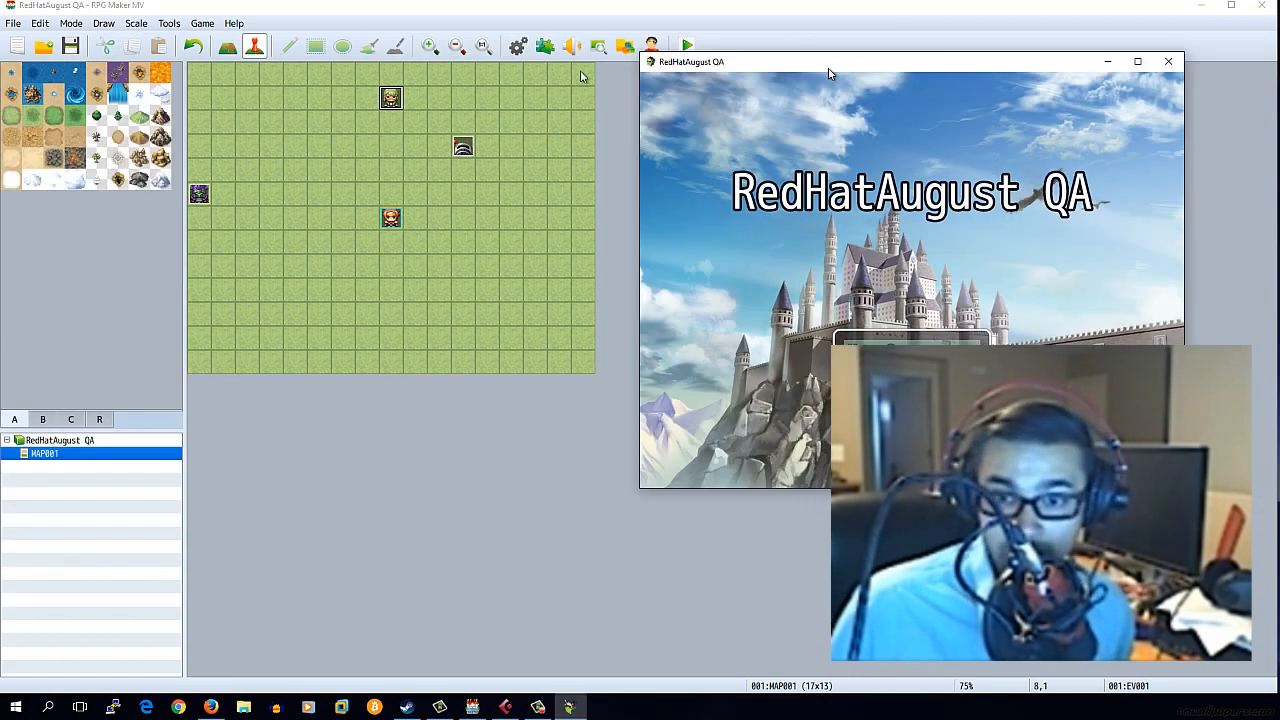
left_click_drag(829, 71, 478, 108)
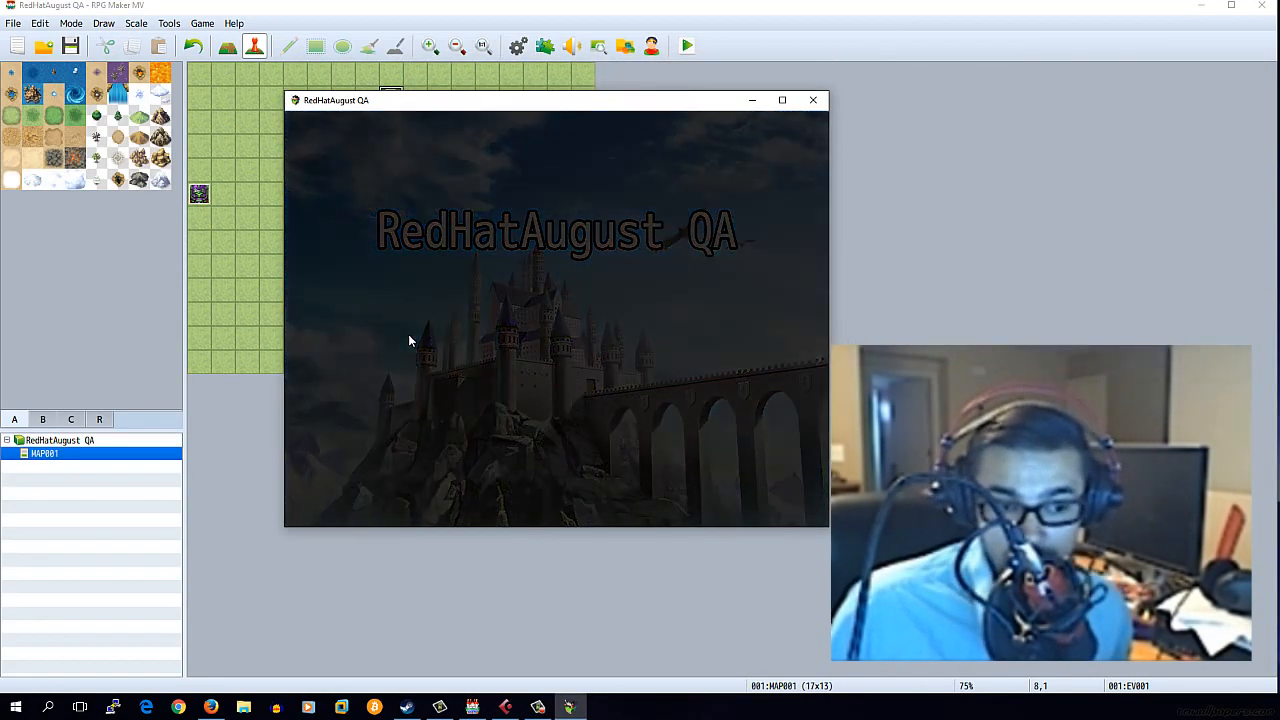
left_click(547, 165)
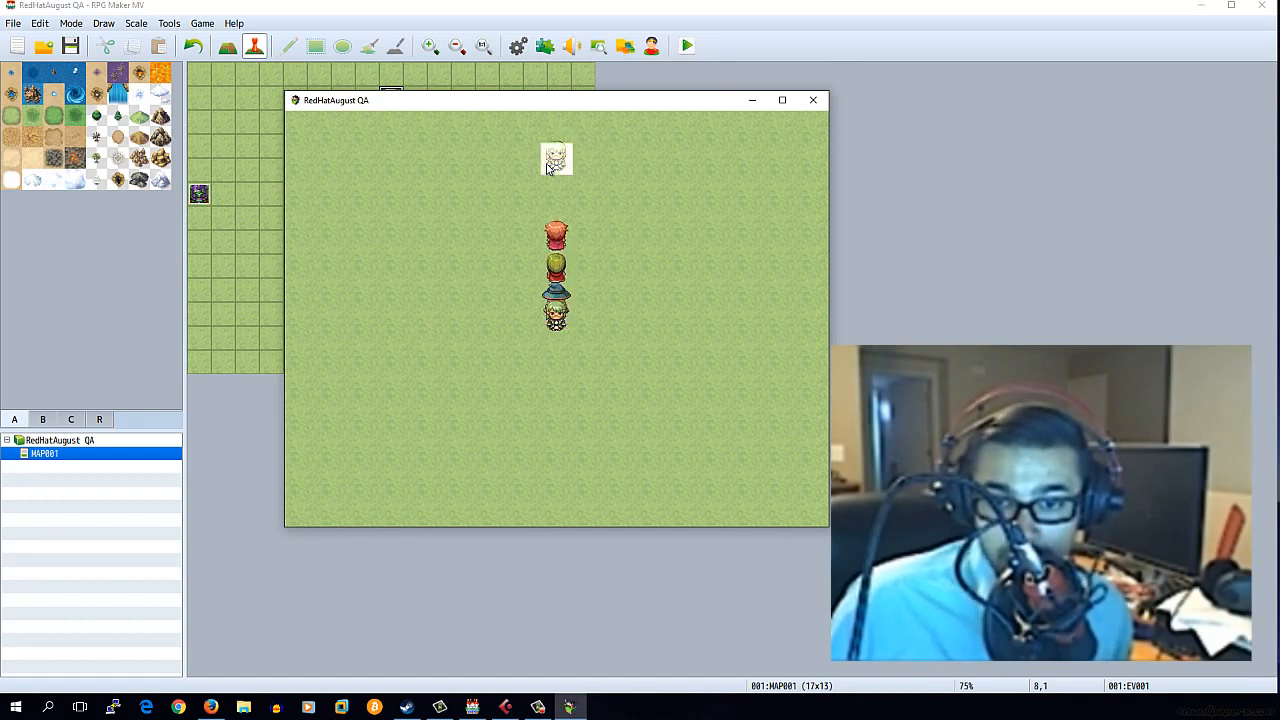
Step: Answer the "How are you?" question with the wrong answer "asdf" and dismiss the response
left_click(575, 355)
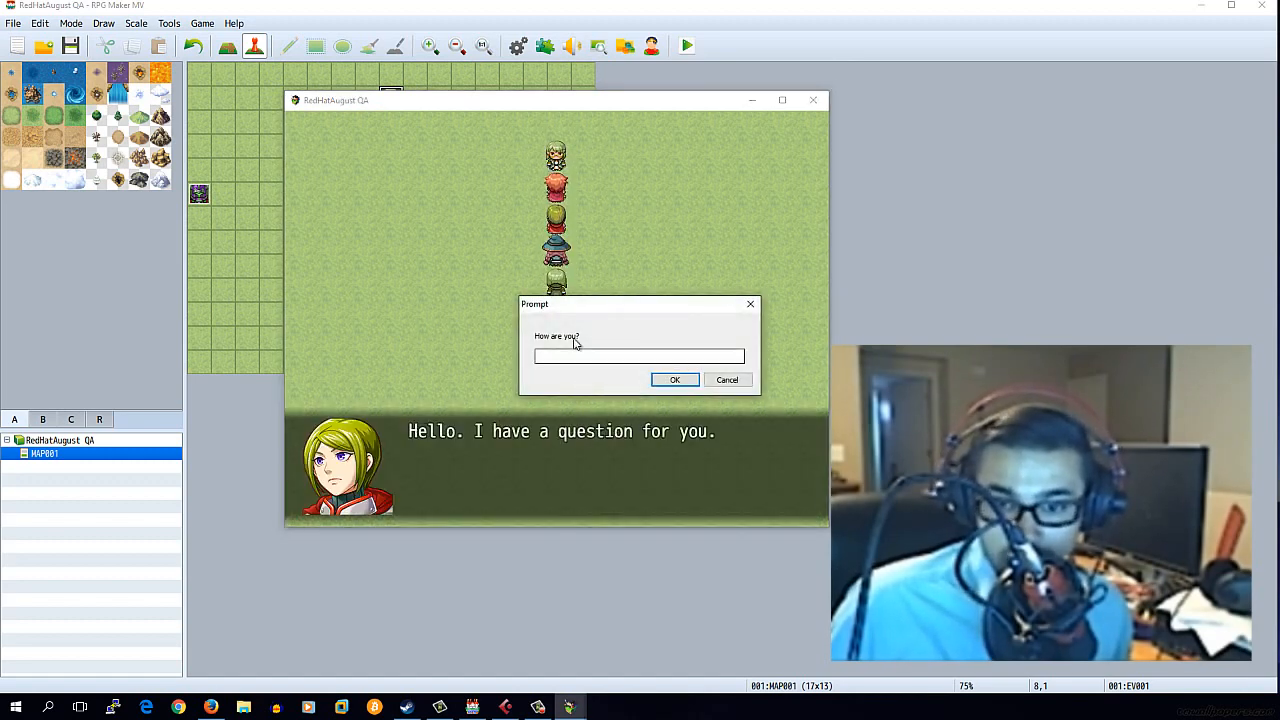
type("asdf")
left_click(676, 383)
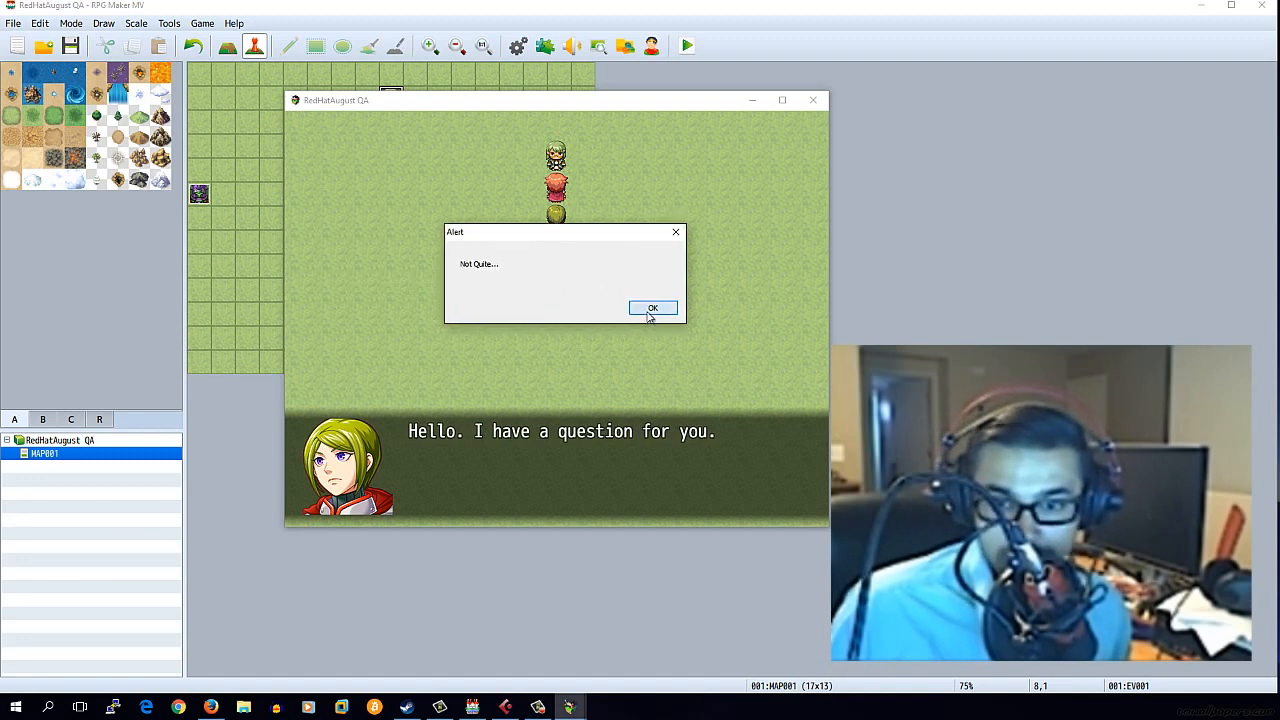
left_click(651, 310)
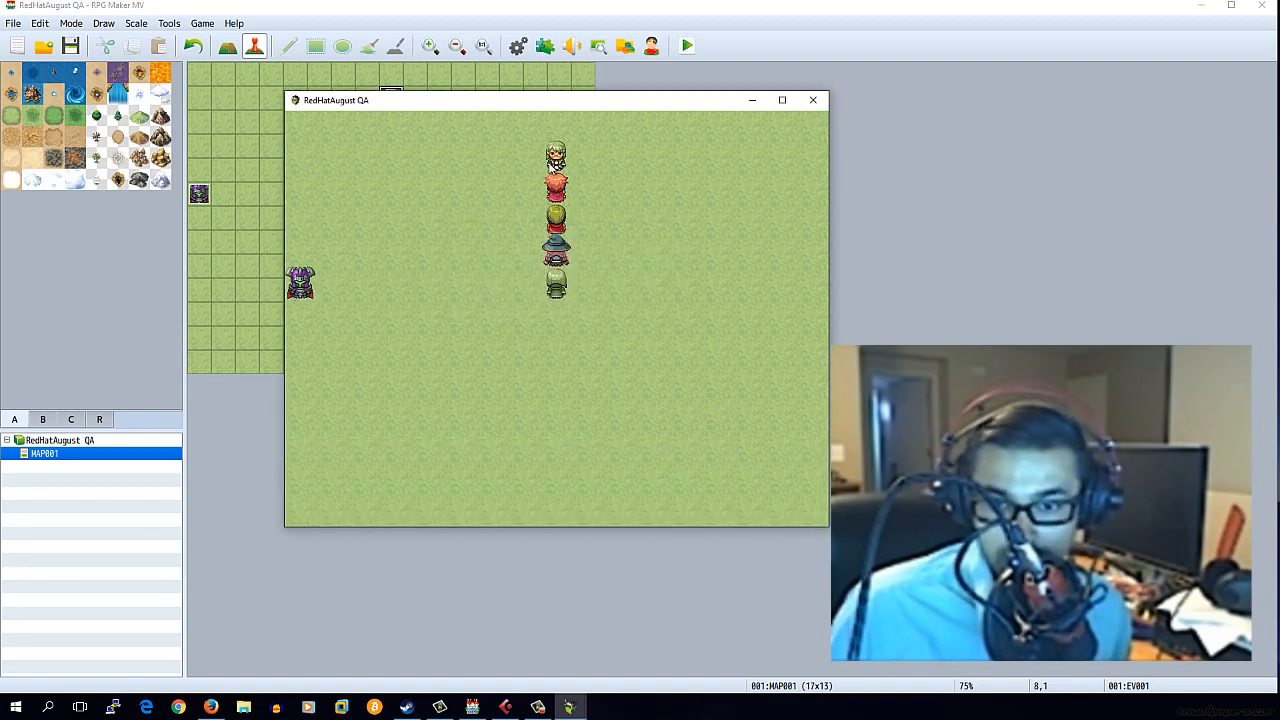
Step: Talk to the green-haired character again and answer the question with lowercase "good"
left_click(554, 163)
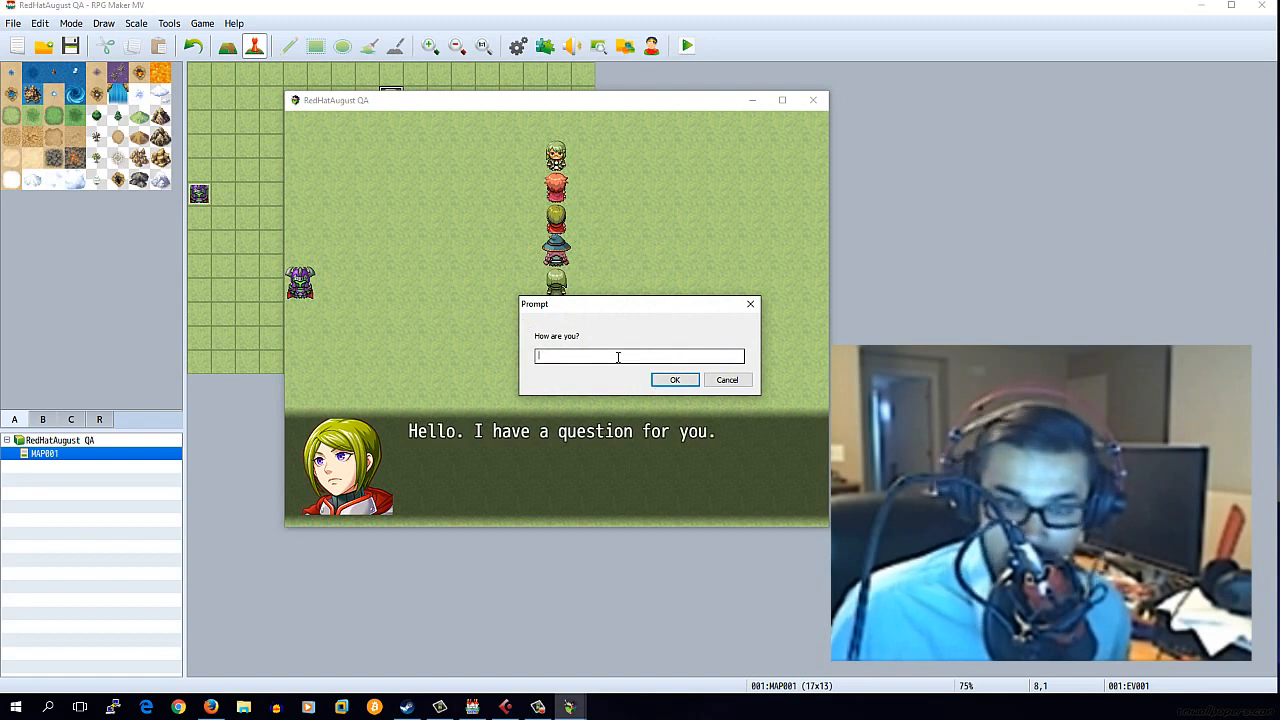
type("good")
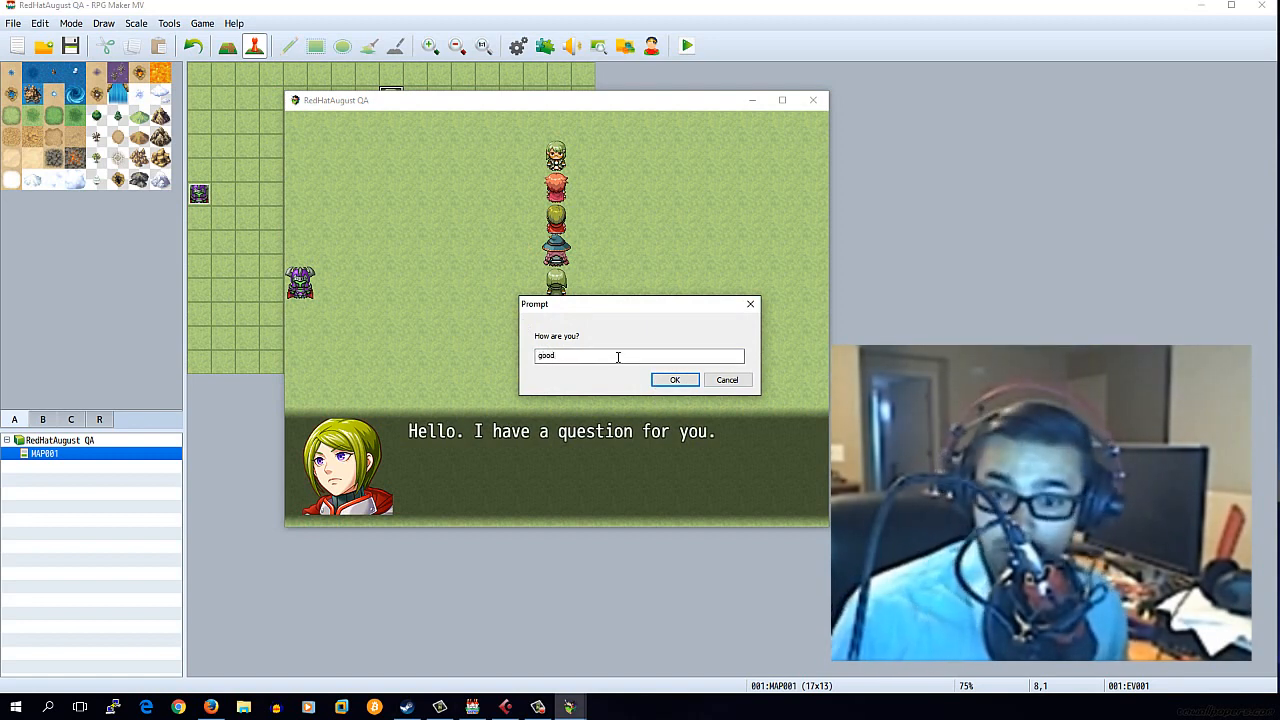
left_click(672, 379)
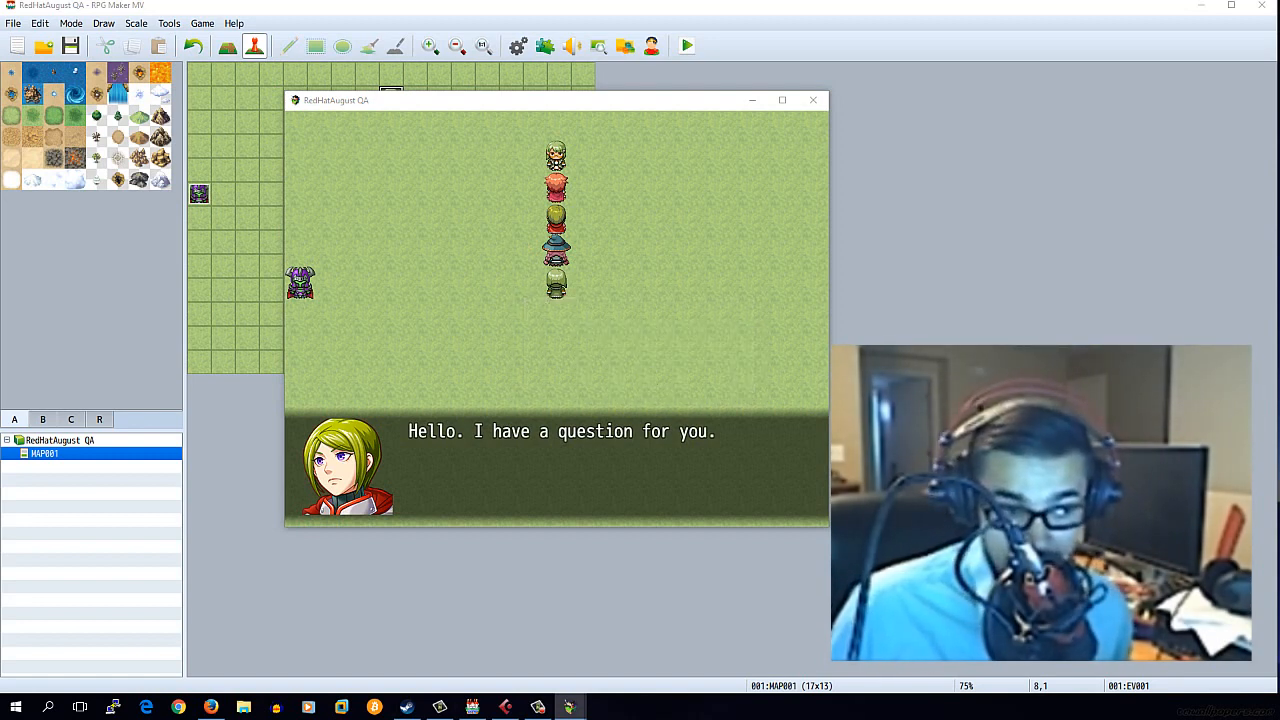
Step: Trigger the question once more, answer it with capitalized "Good" and dismiss the response
left_click_drag(757, 128, 505, 170)
left_click(667, 241)
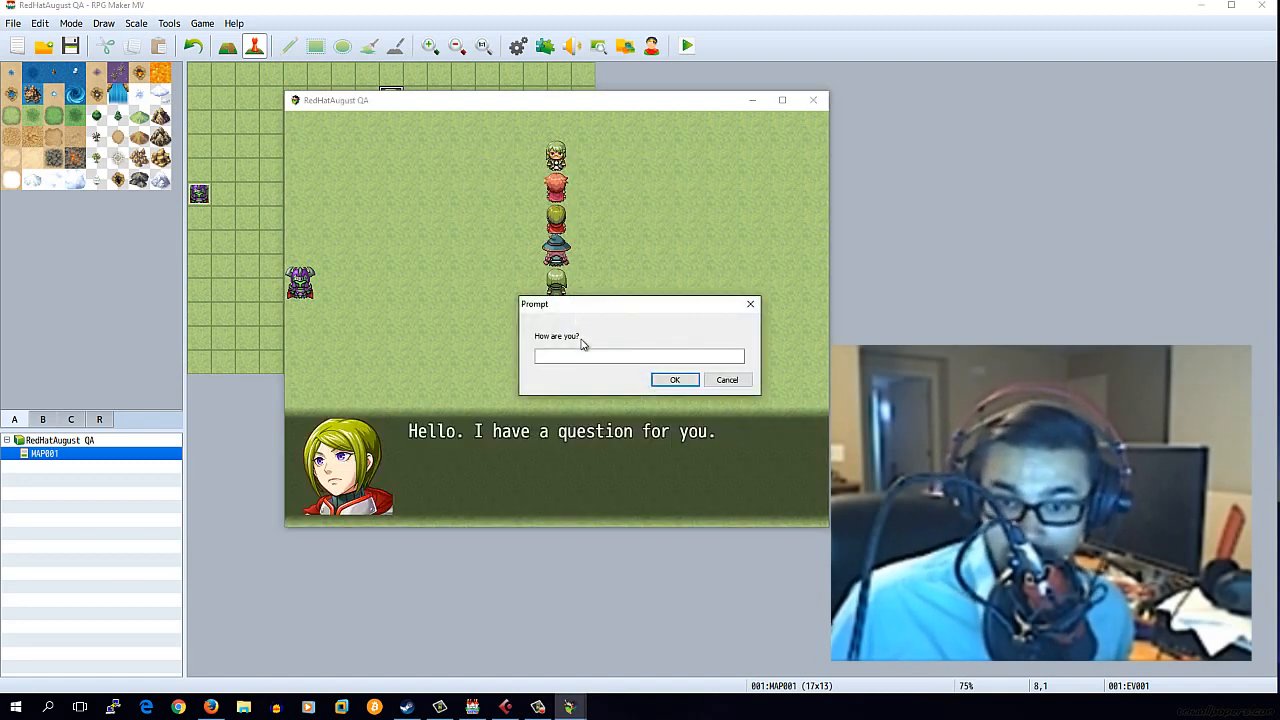
type("Good")
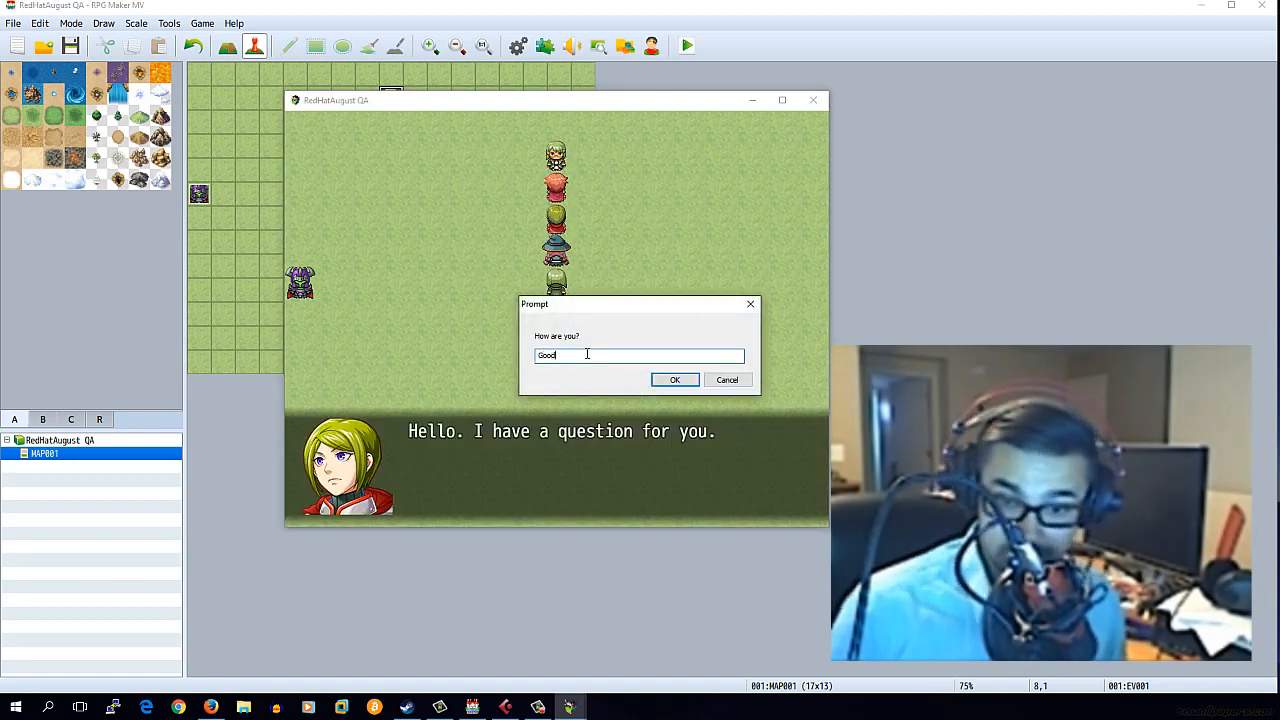
left_click(672, 380)
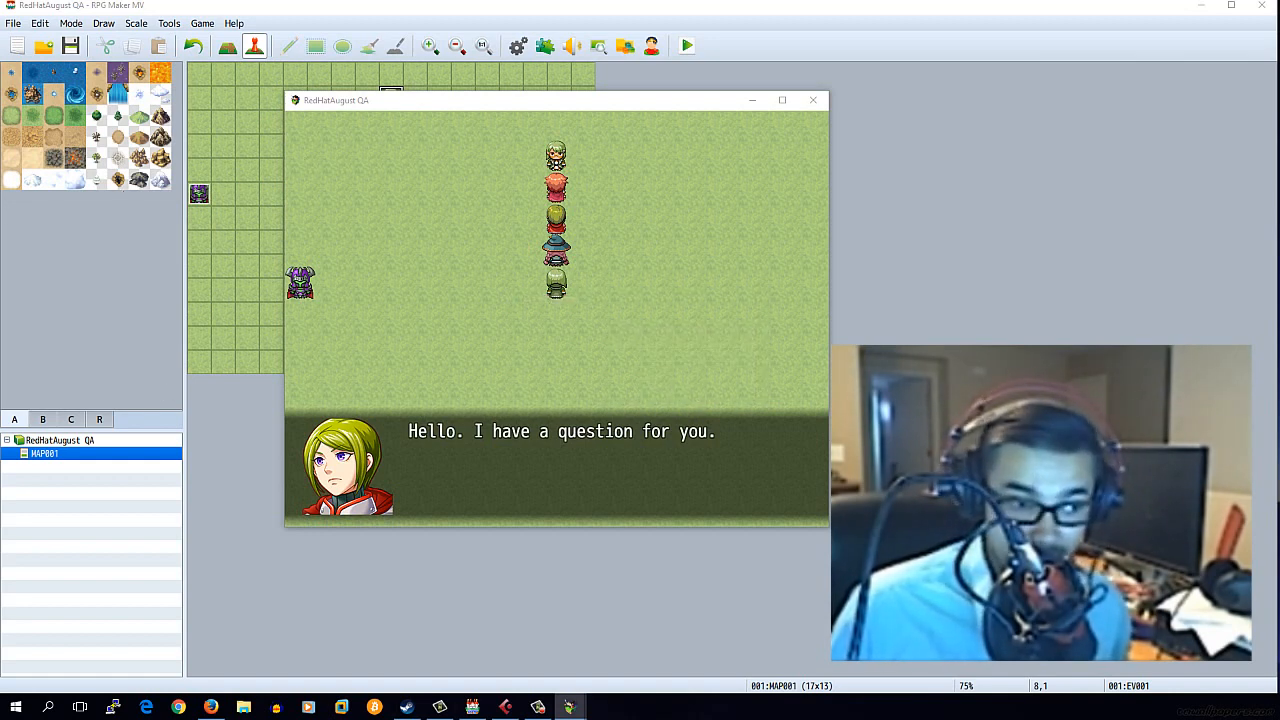
left_click(605, 206)
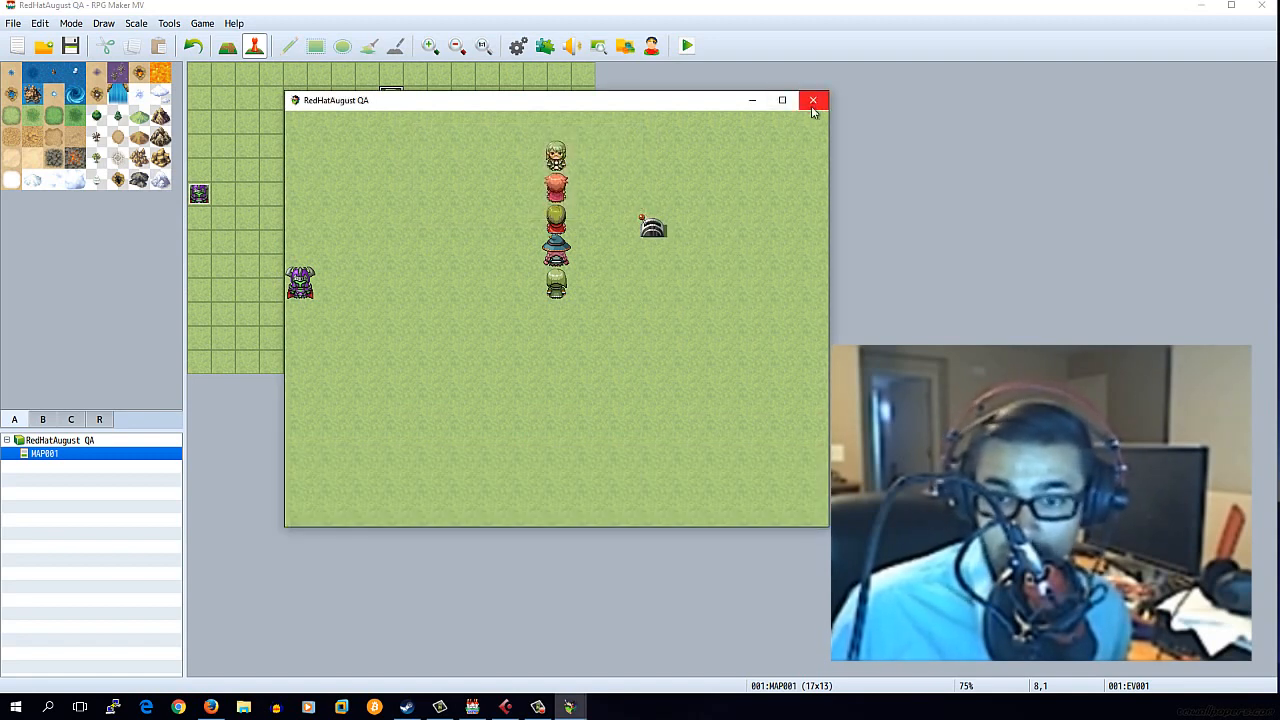
Step: Walk the party over to the lever and close the playtest
left_click(646, 236)
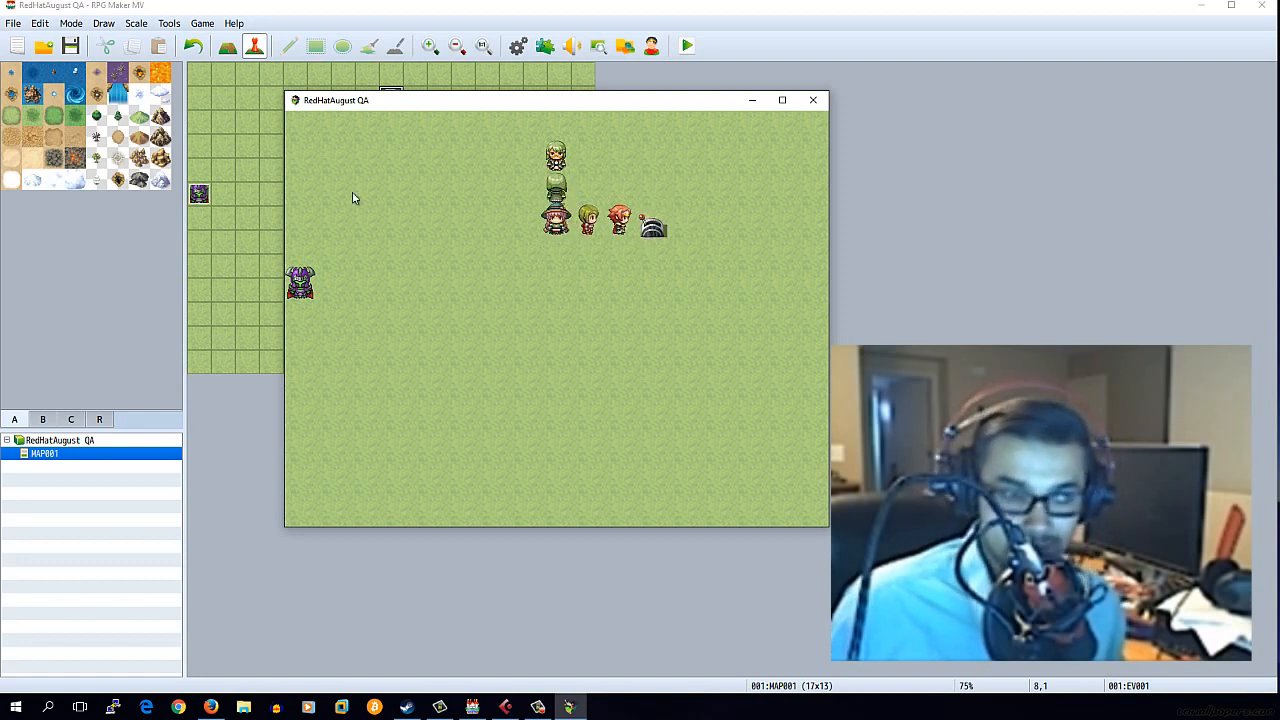
left_click(818, 102)
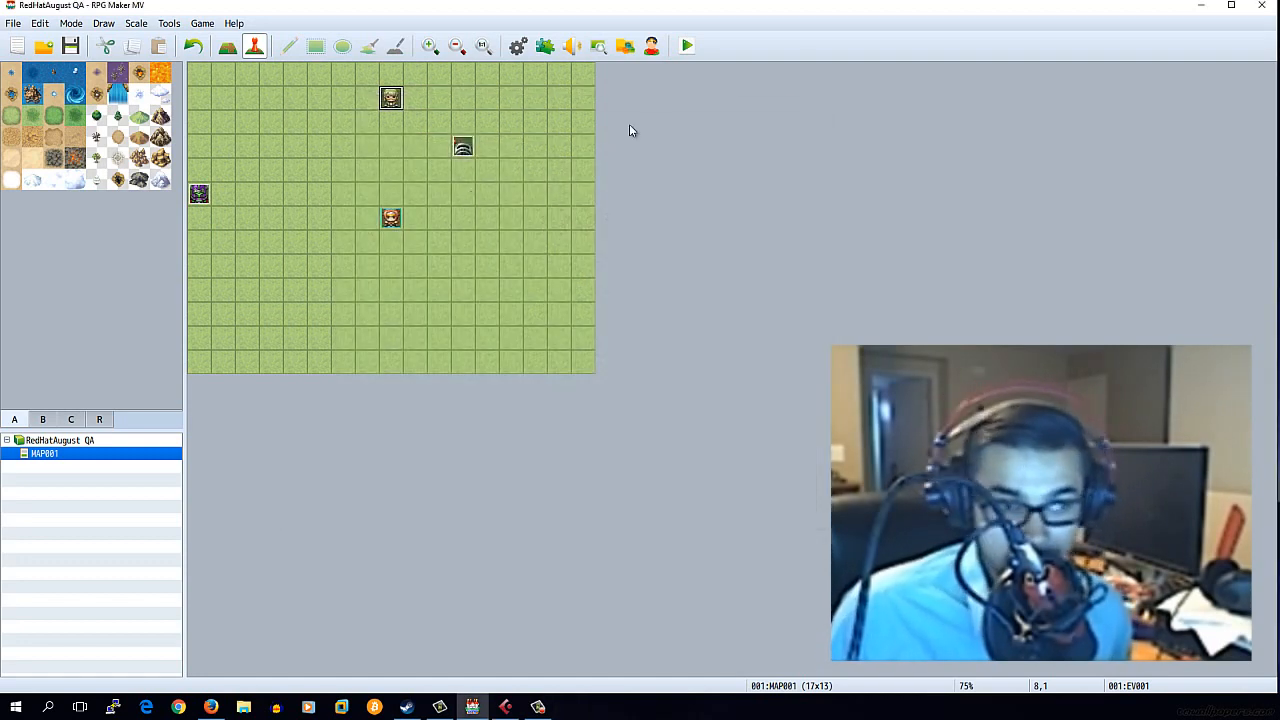